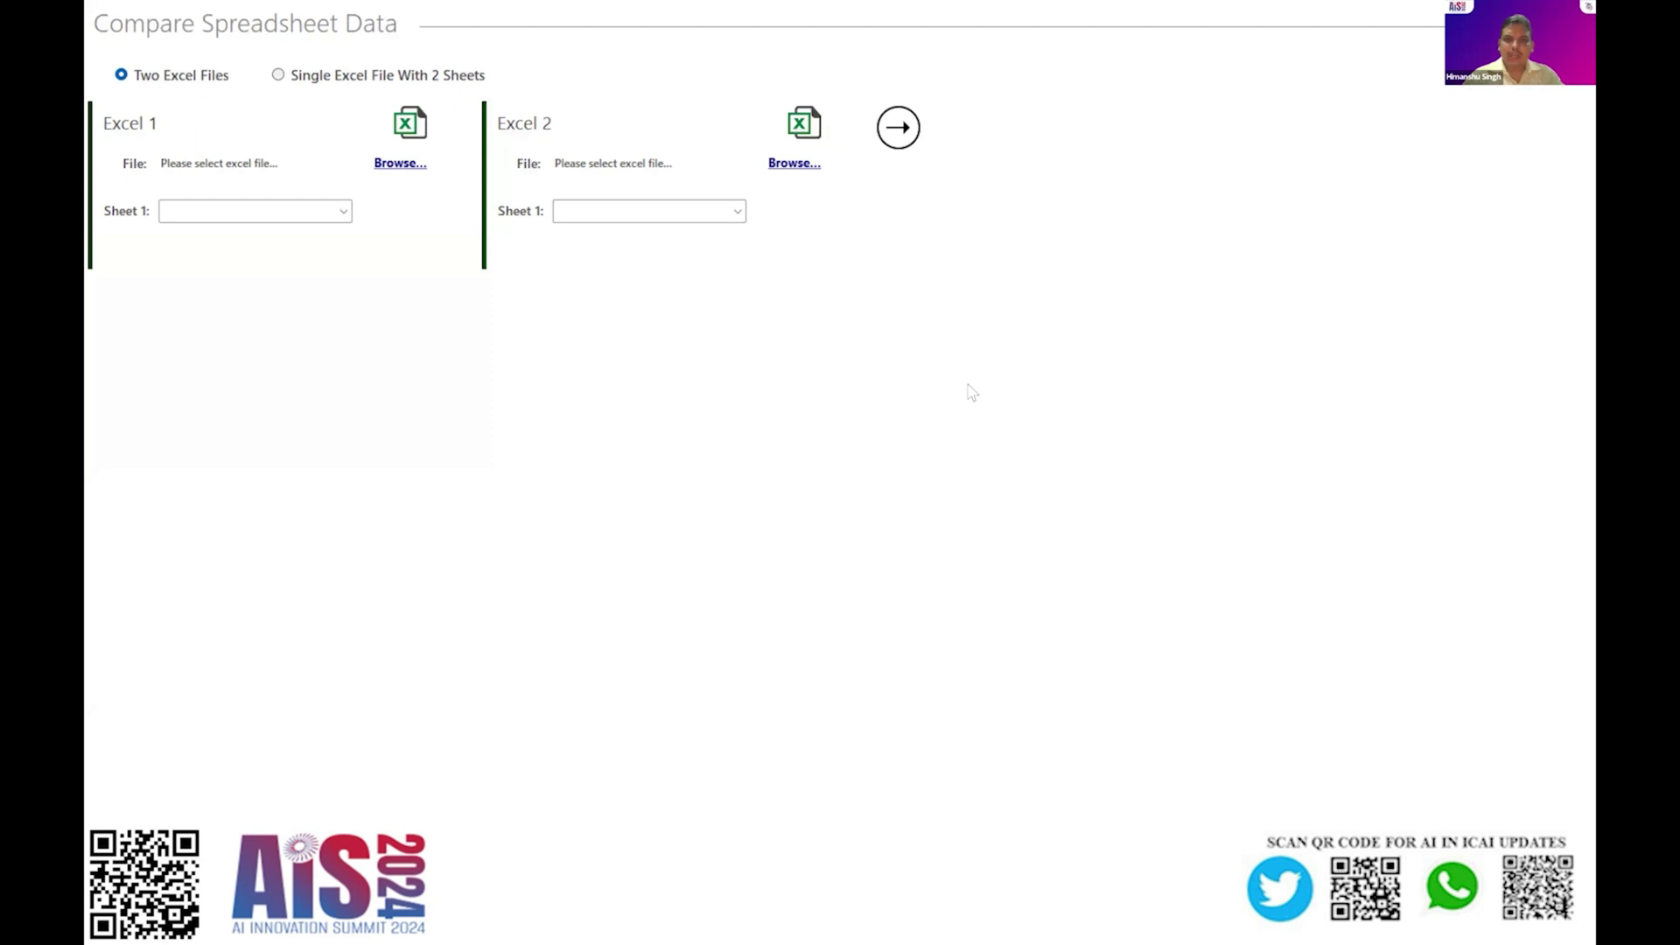
- Set the comparison to a single Excel file with 2 sheets and load the workbook GSTR-2B AI for ICAI
click(278, 77)
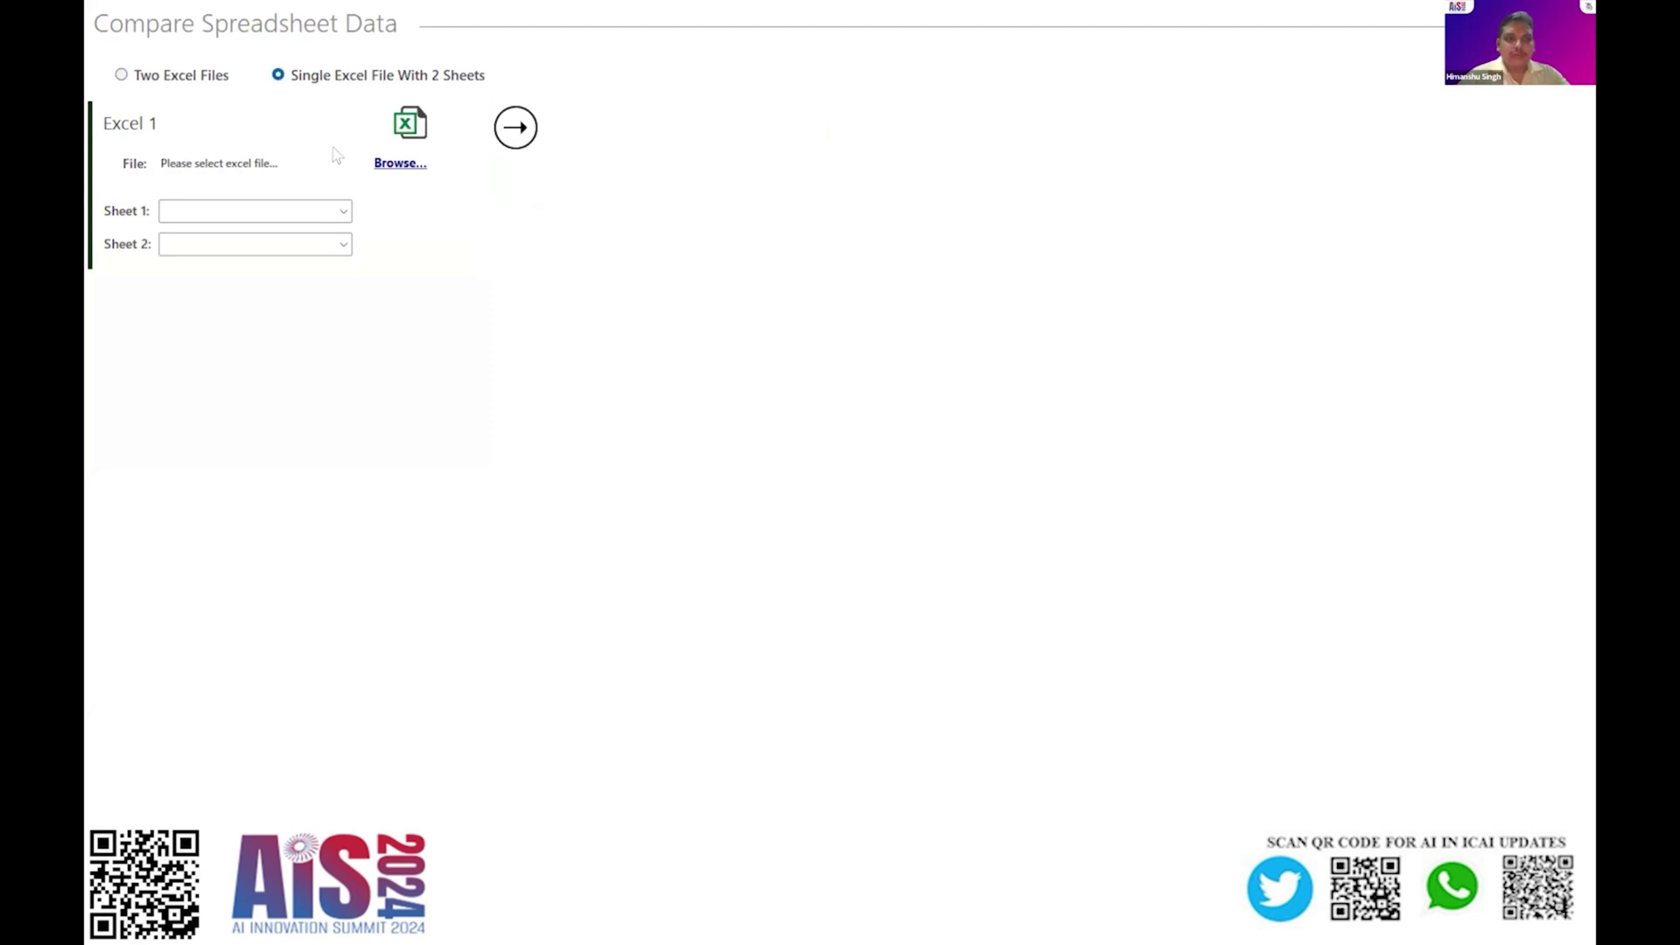
click(400, 164)
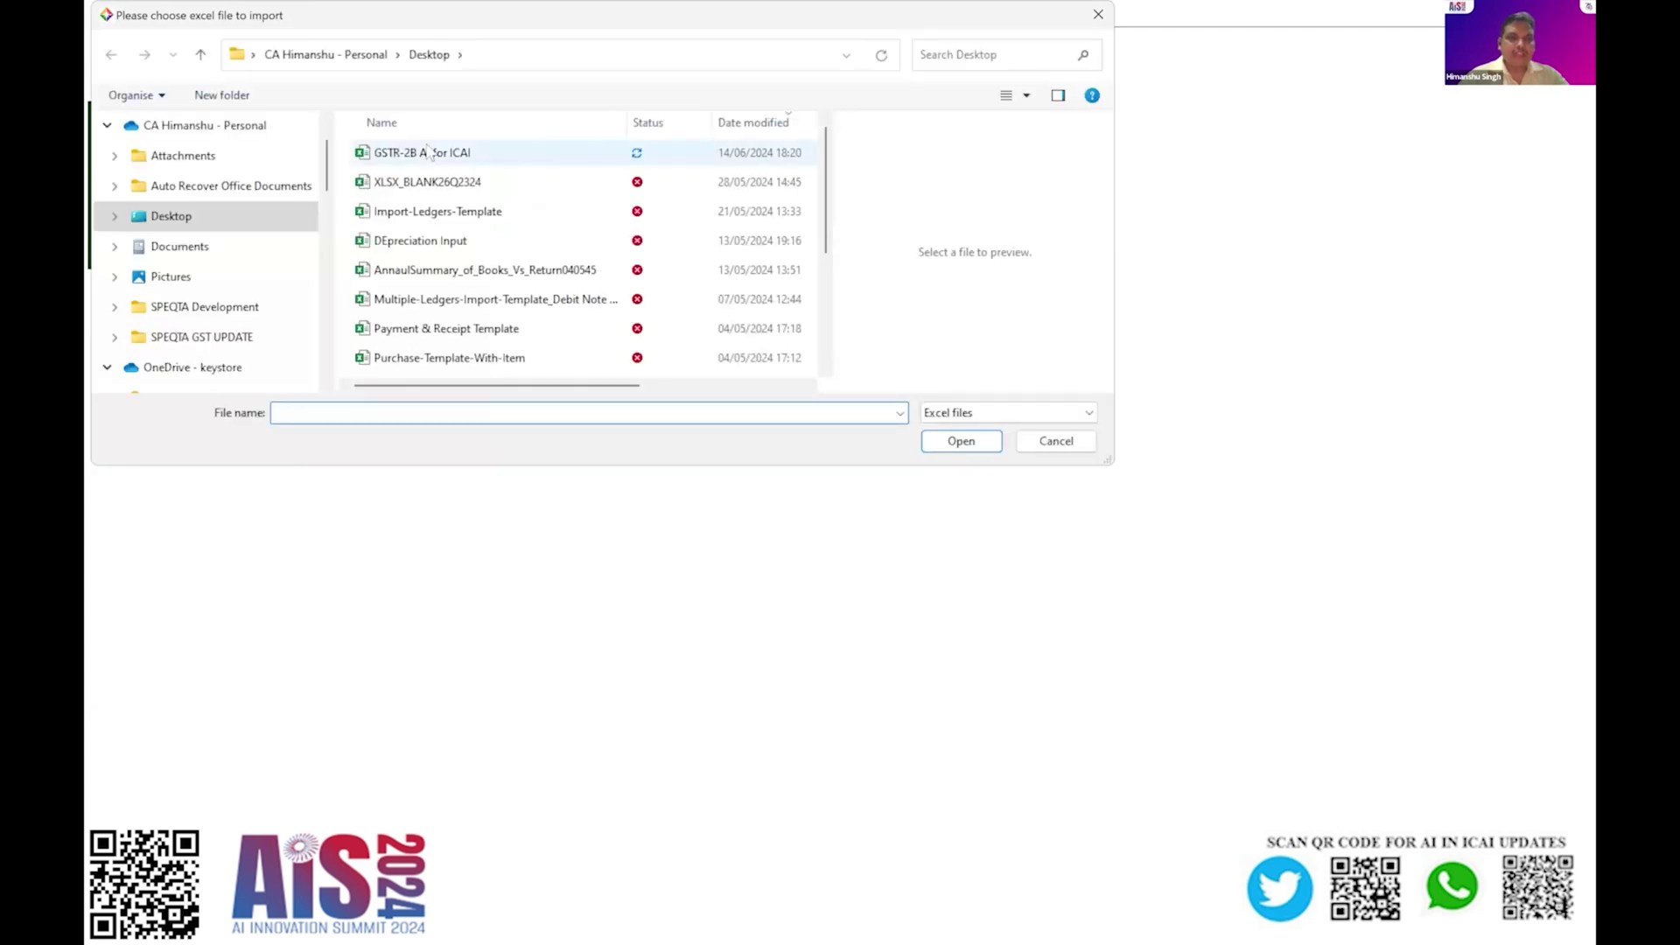
double_click(429, 152)
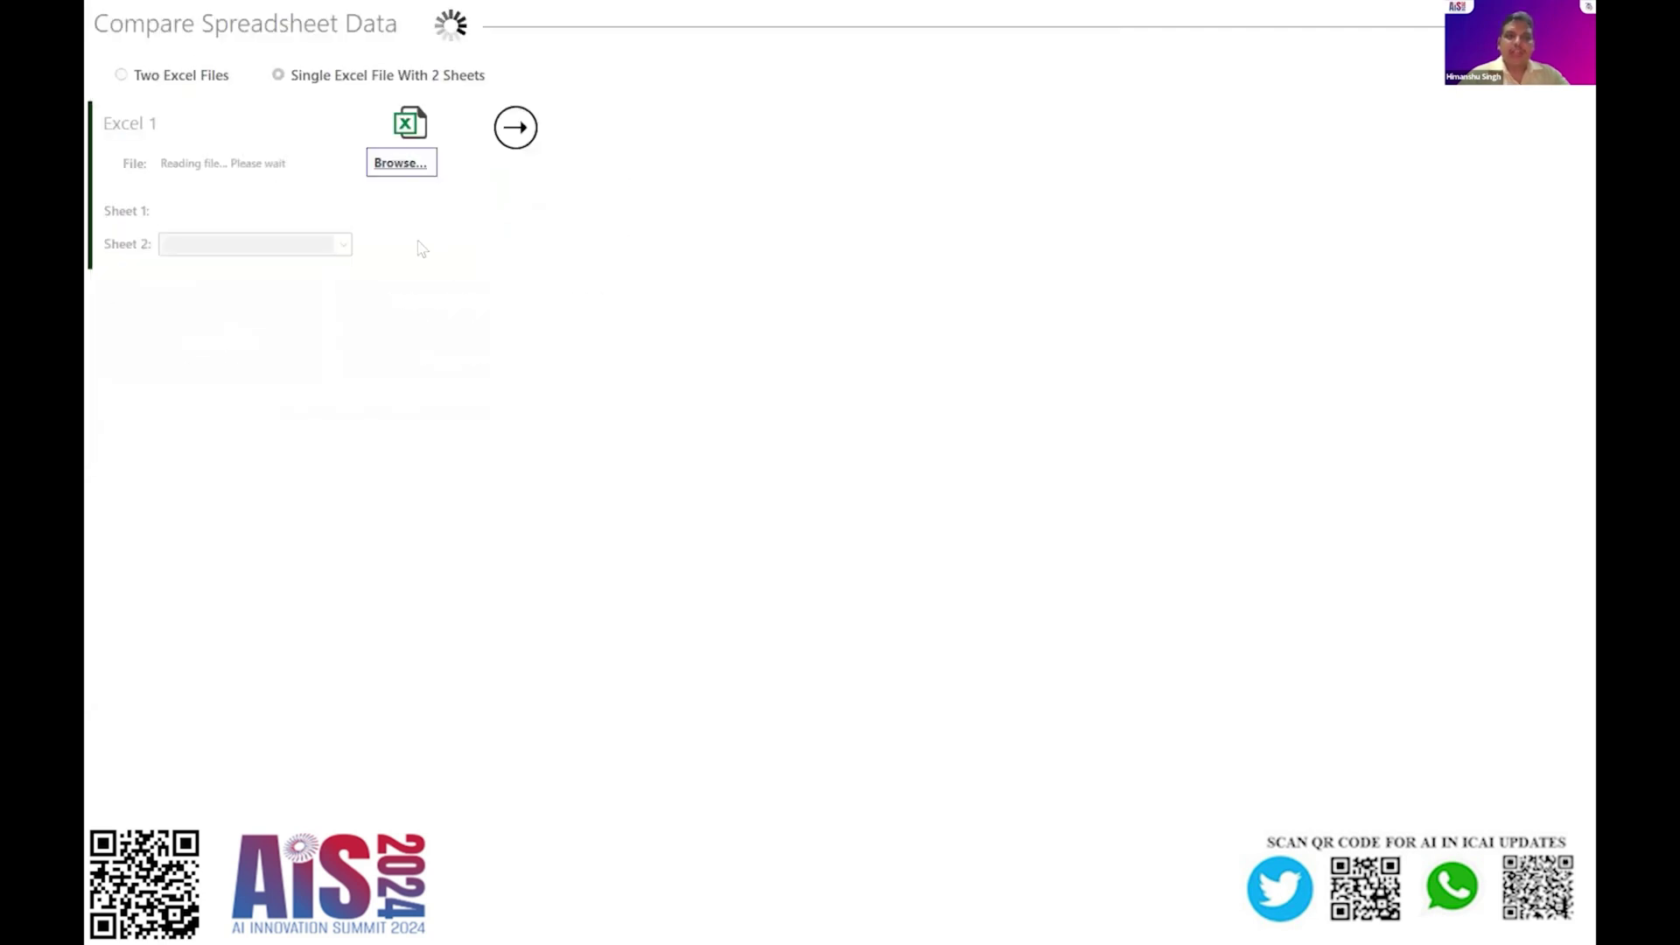
- Choose B2B as Sheet 1 and B2B test as Sheet 2, and load both sheets for comparison
click(345, 212)
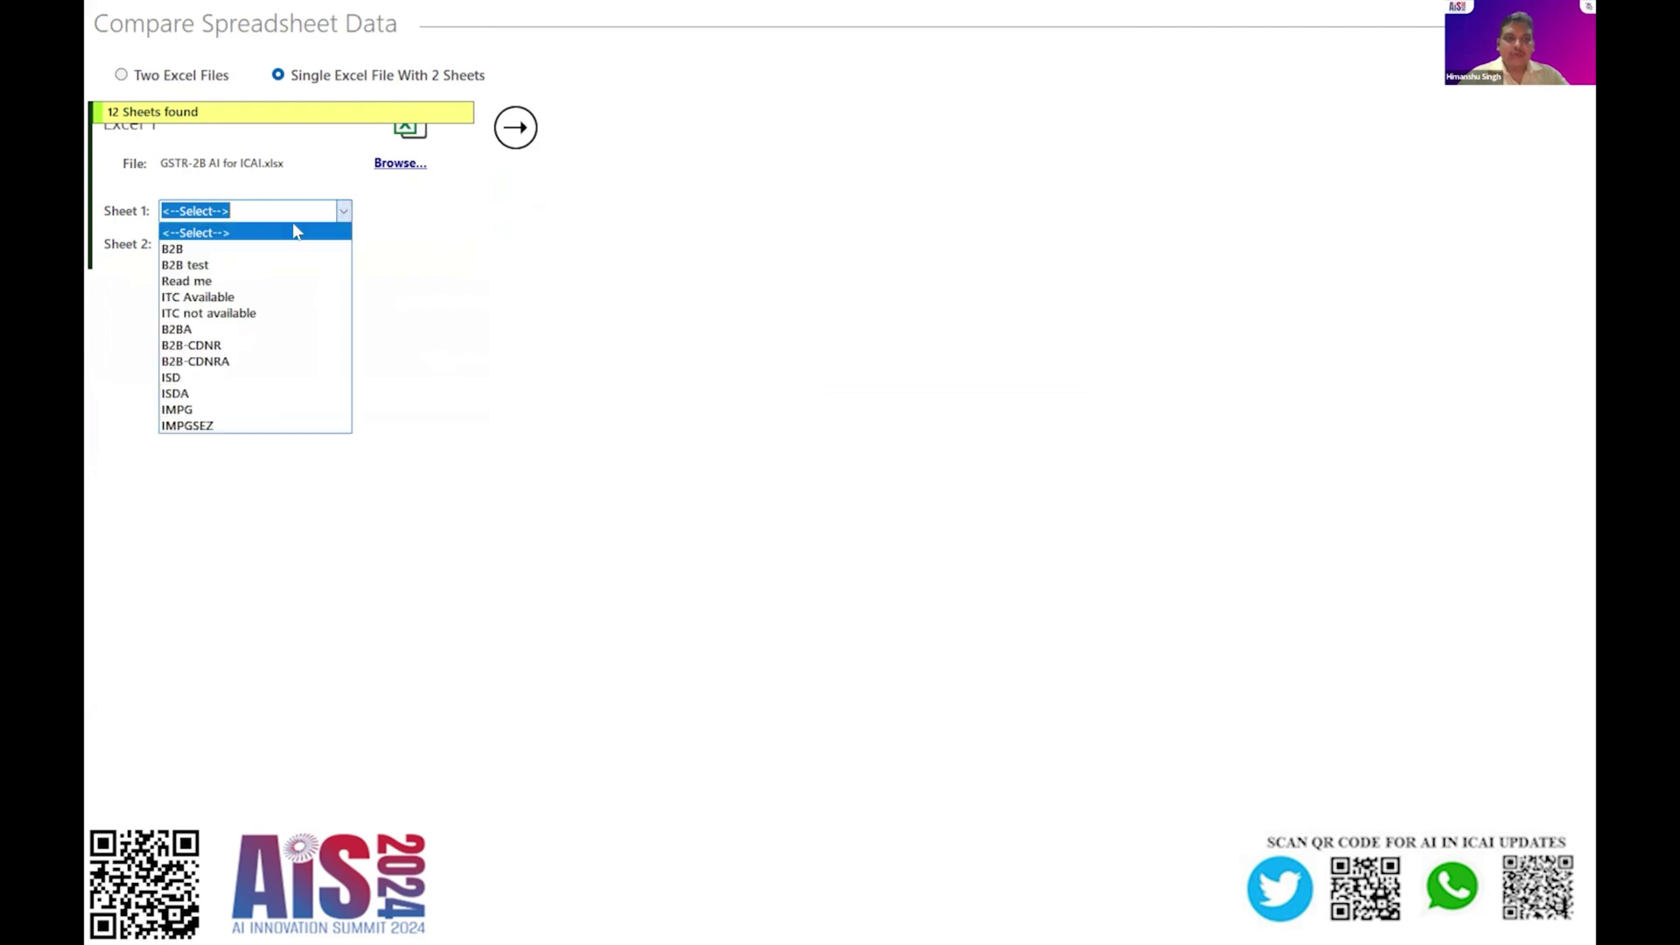
click(246, 250)
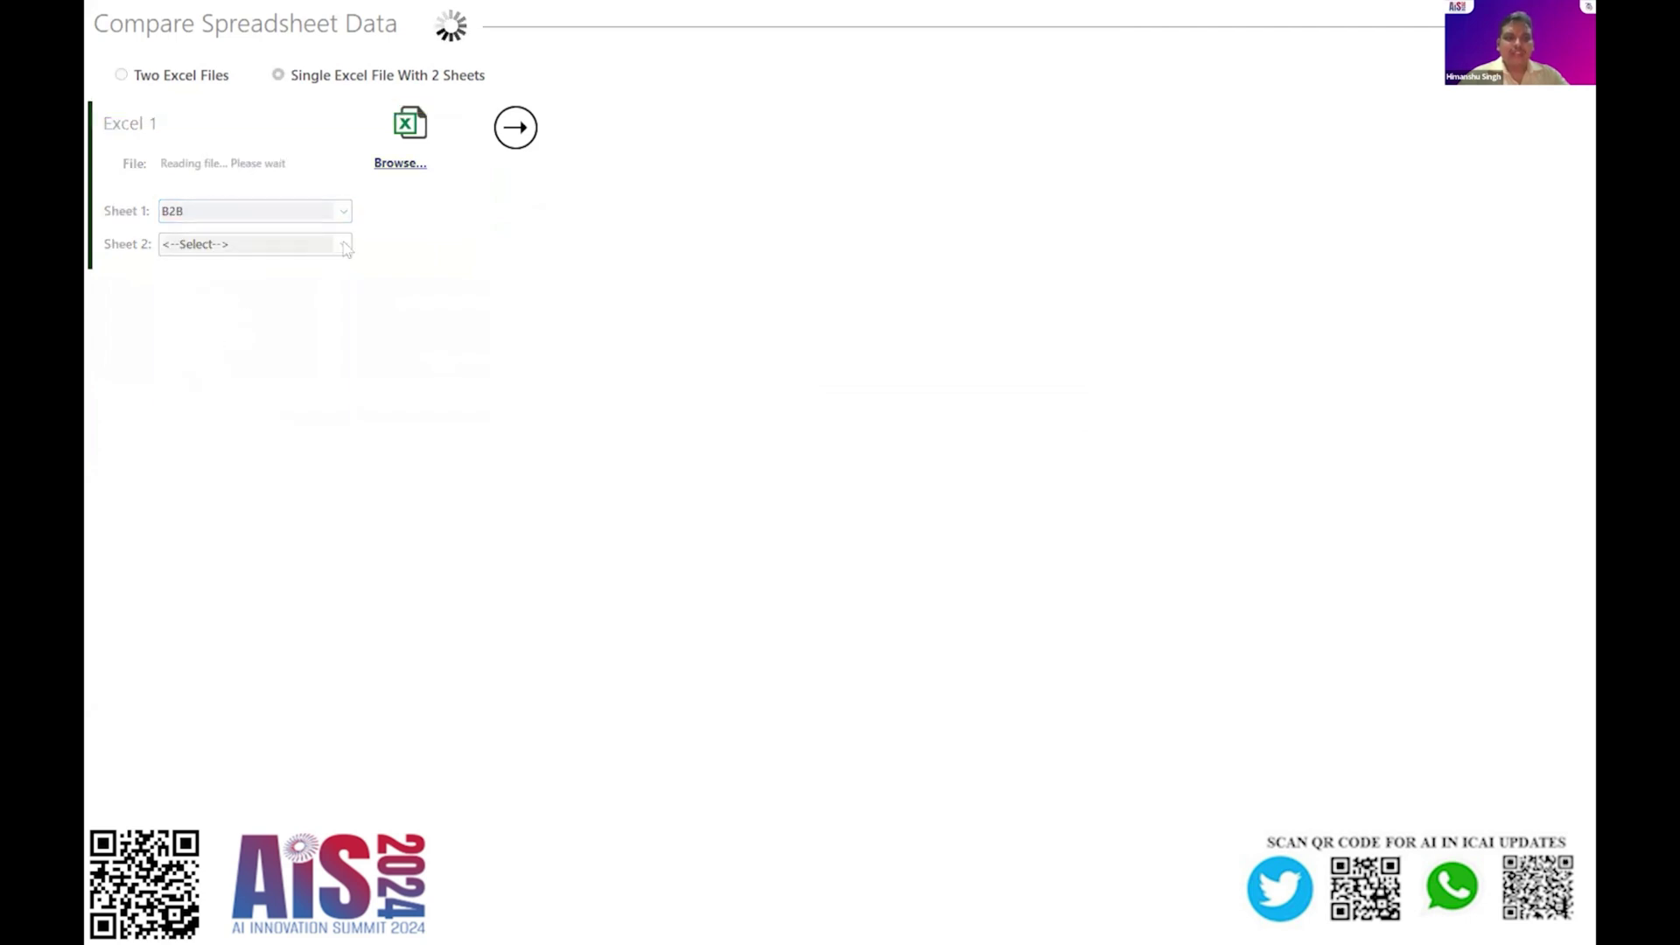
click(345, 246)
click(201, 300)
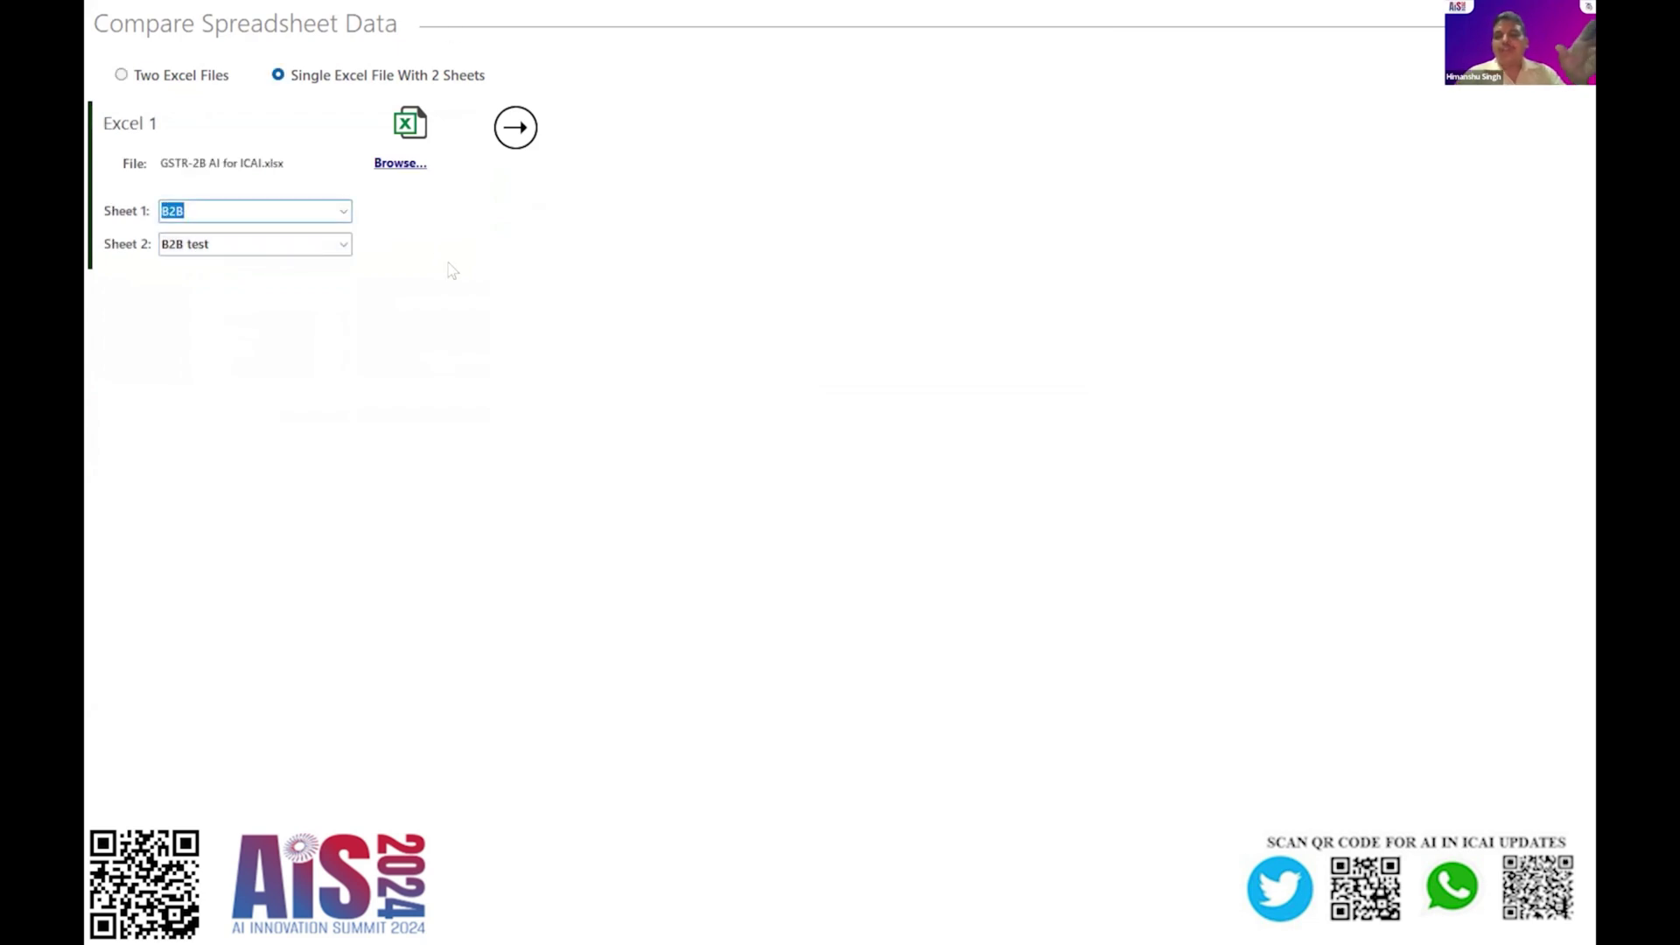
click(523, 147)
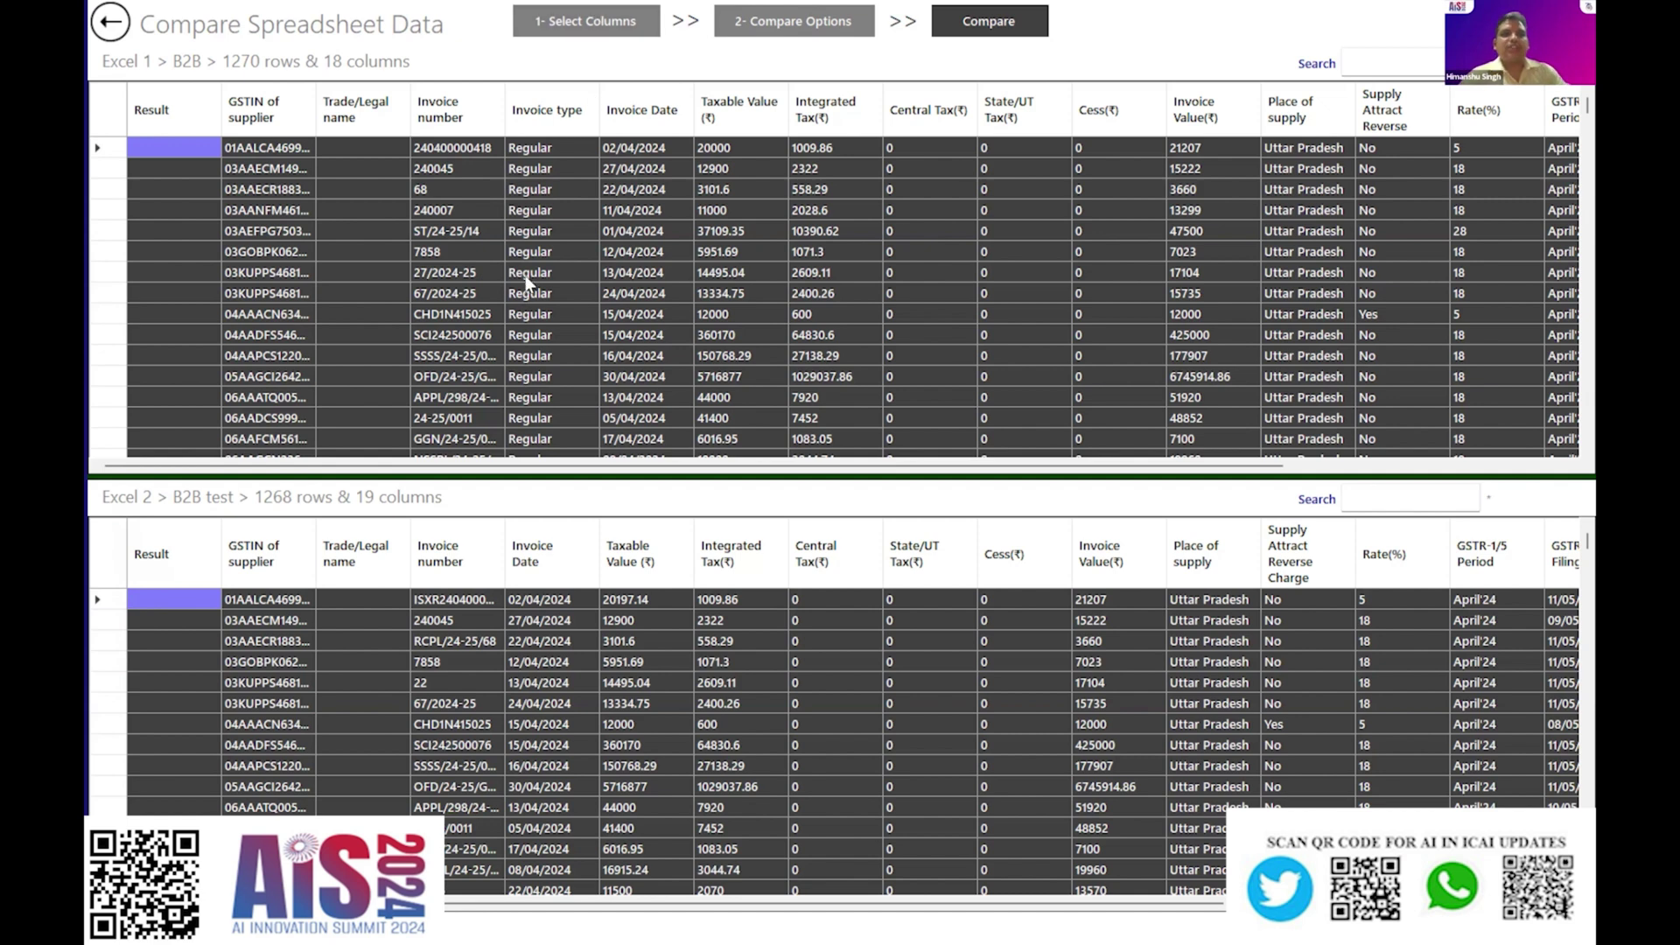
- Build the compare rule from the columns GSTIN of supplier And Invoice number
click(576, 35)
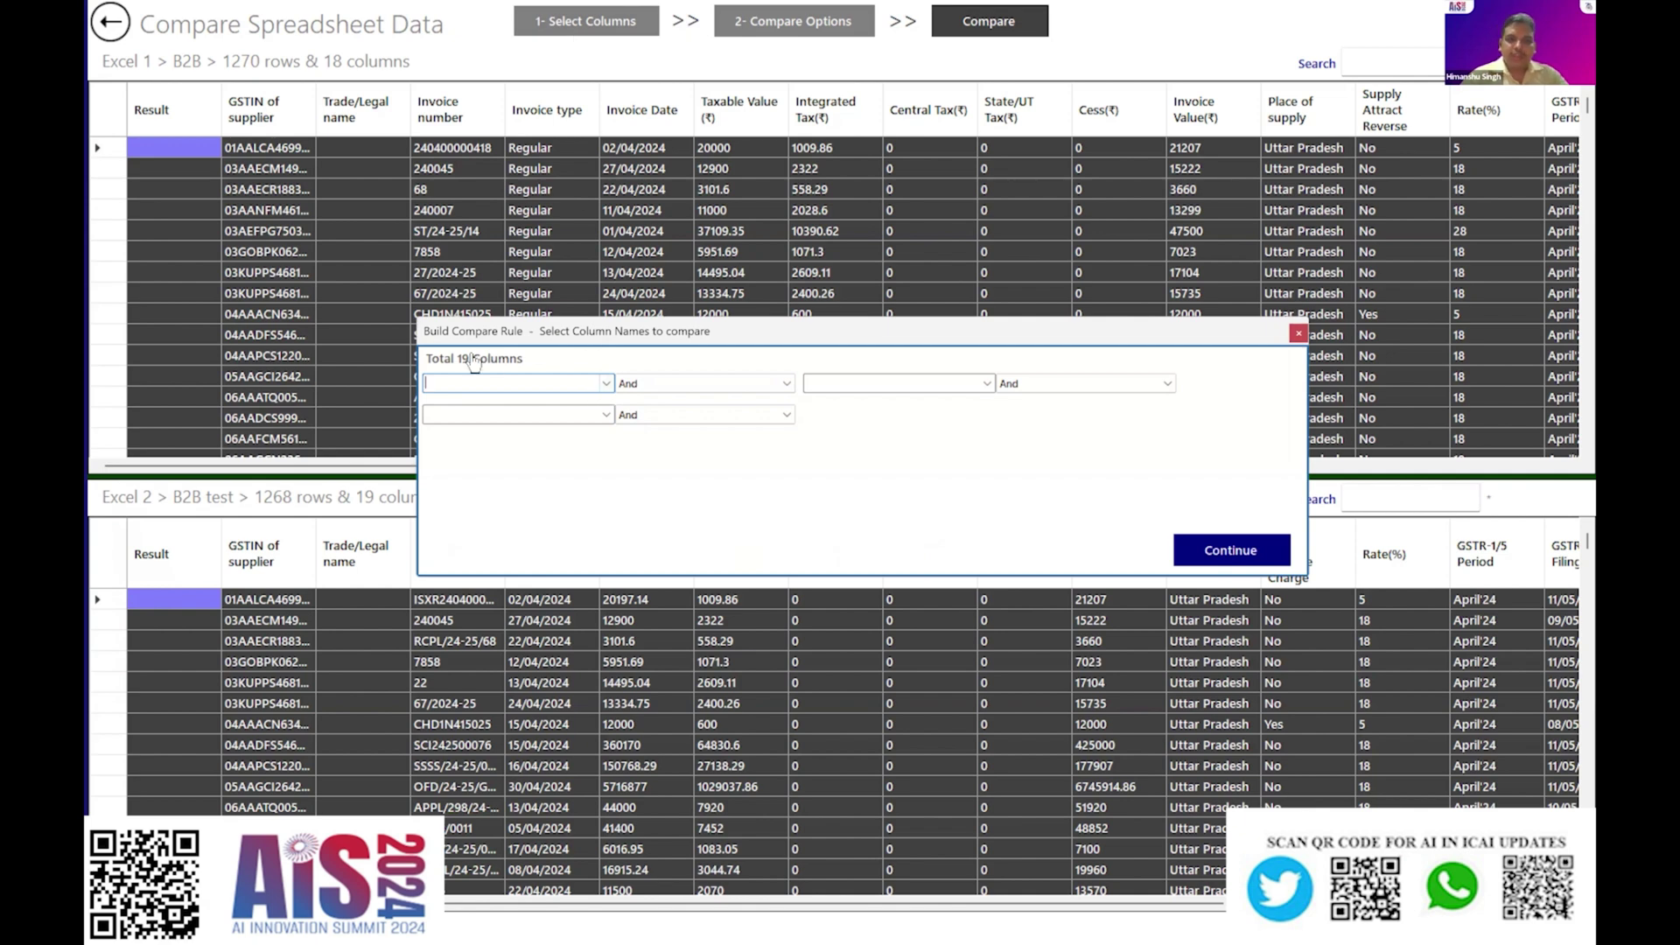
click(1300, 334)
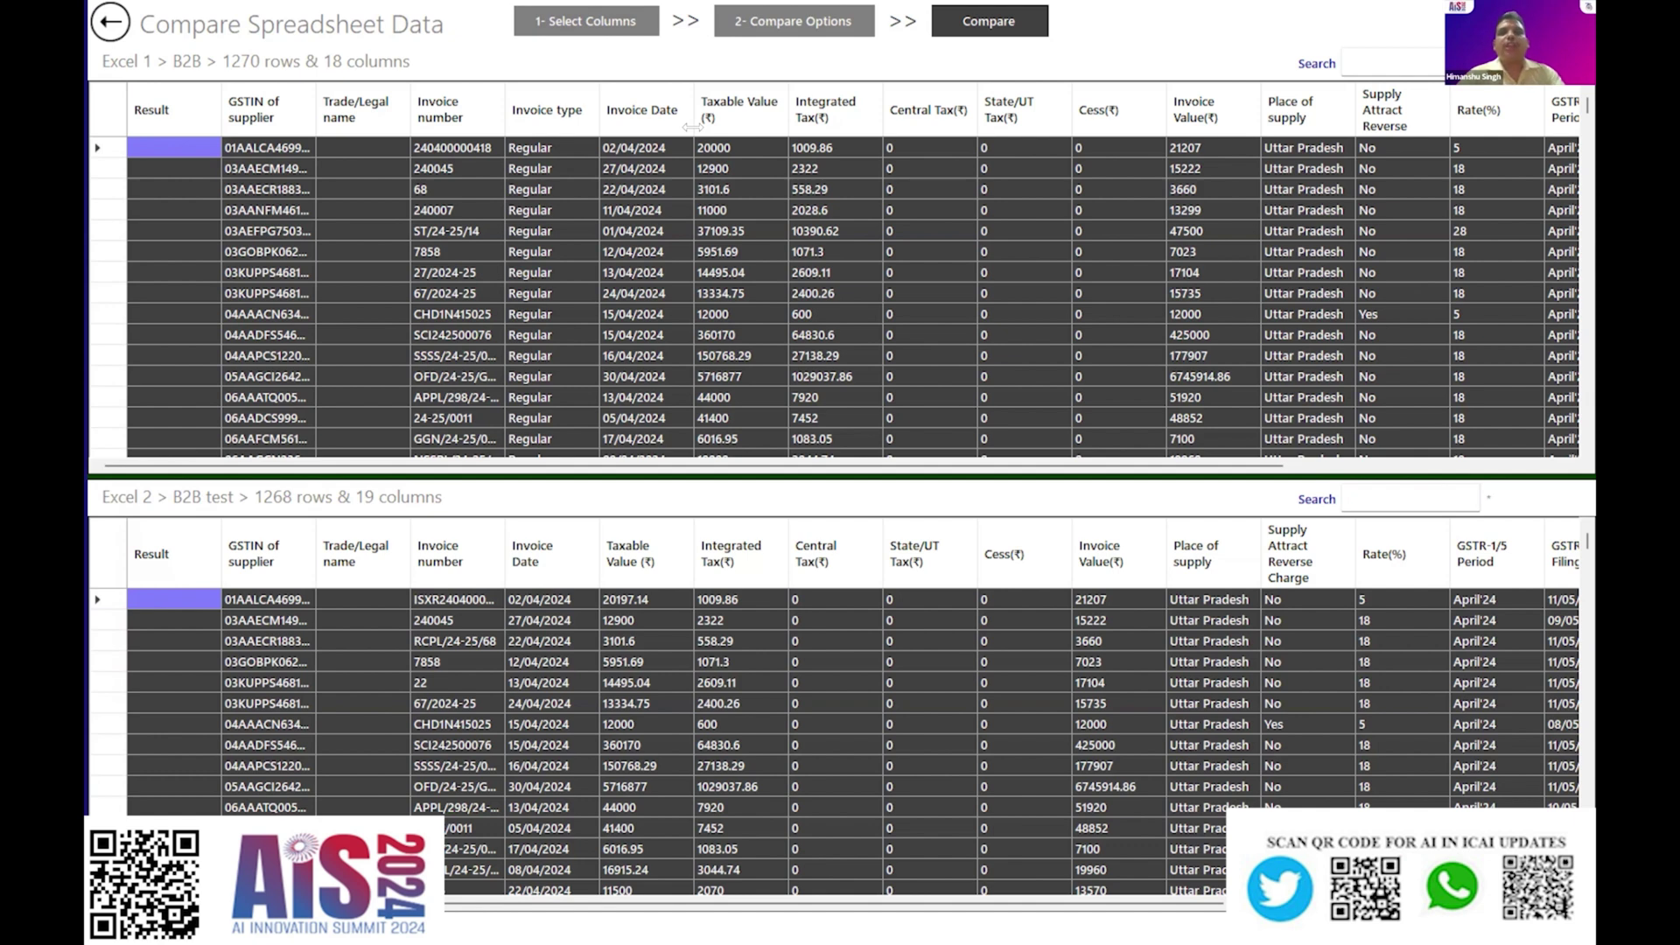
click(618, 32)
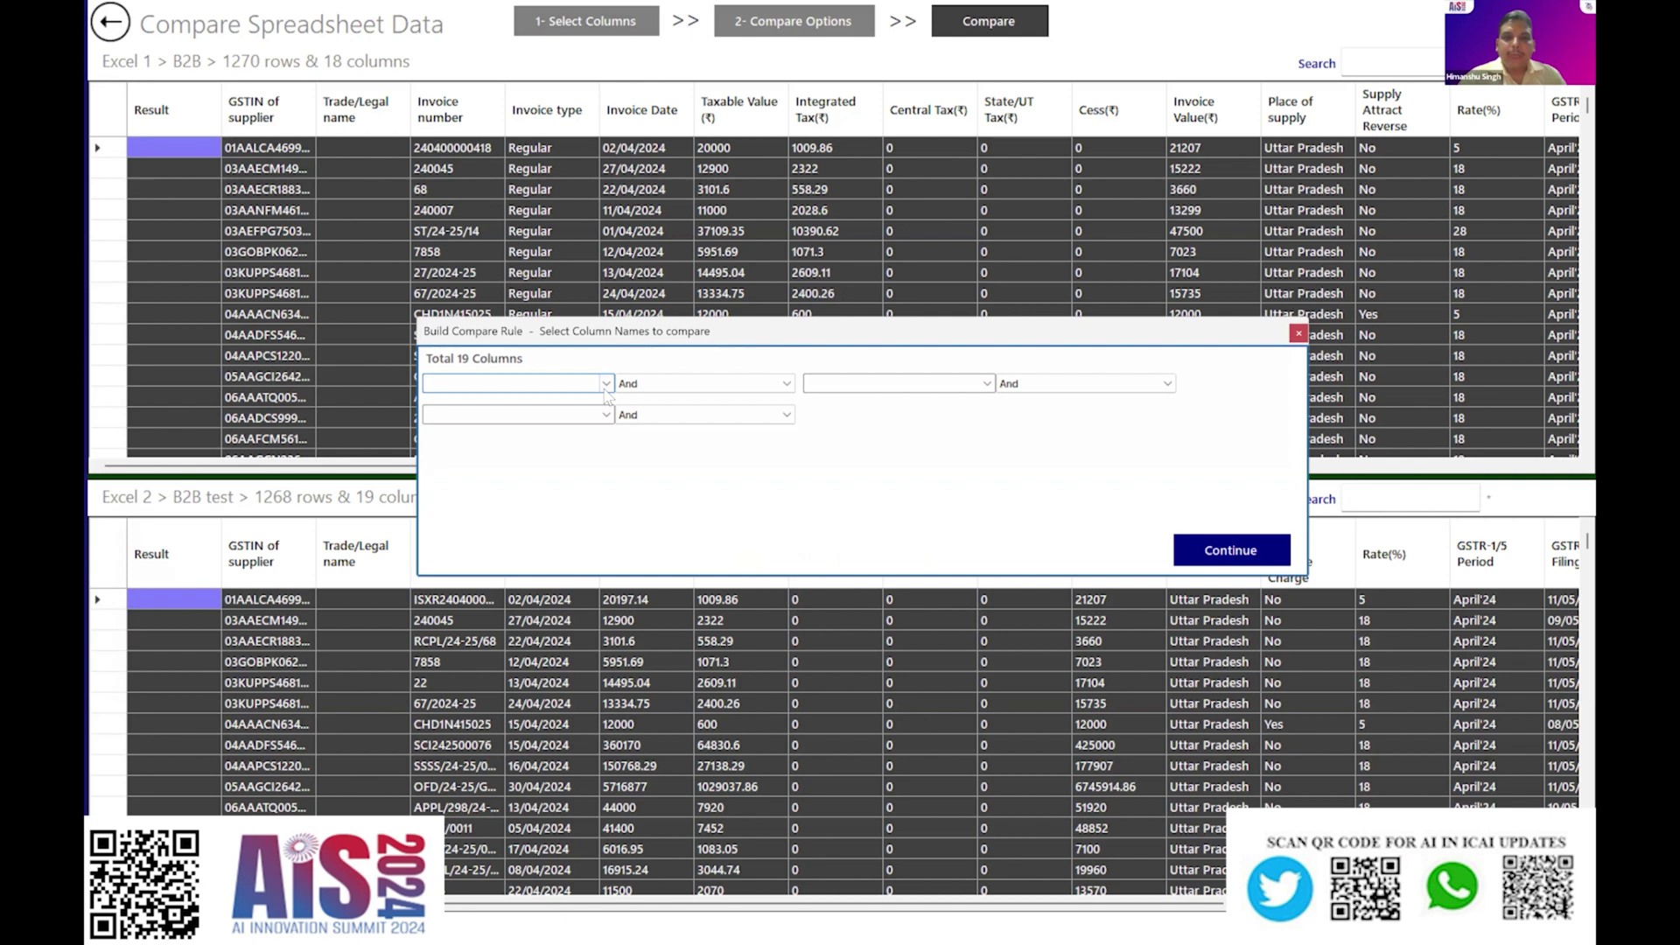
click(605, 385)
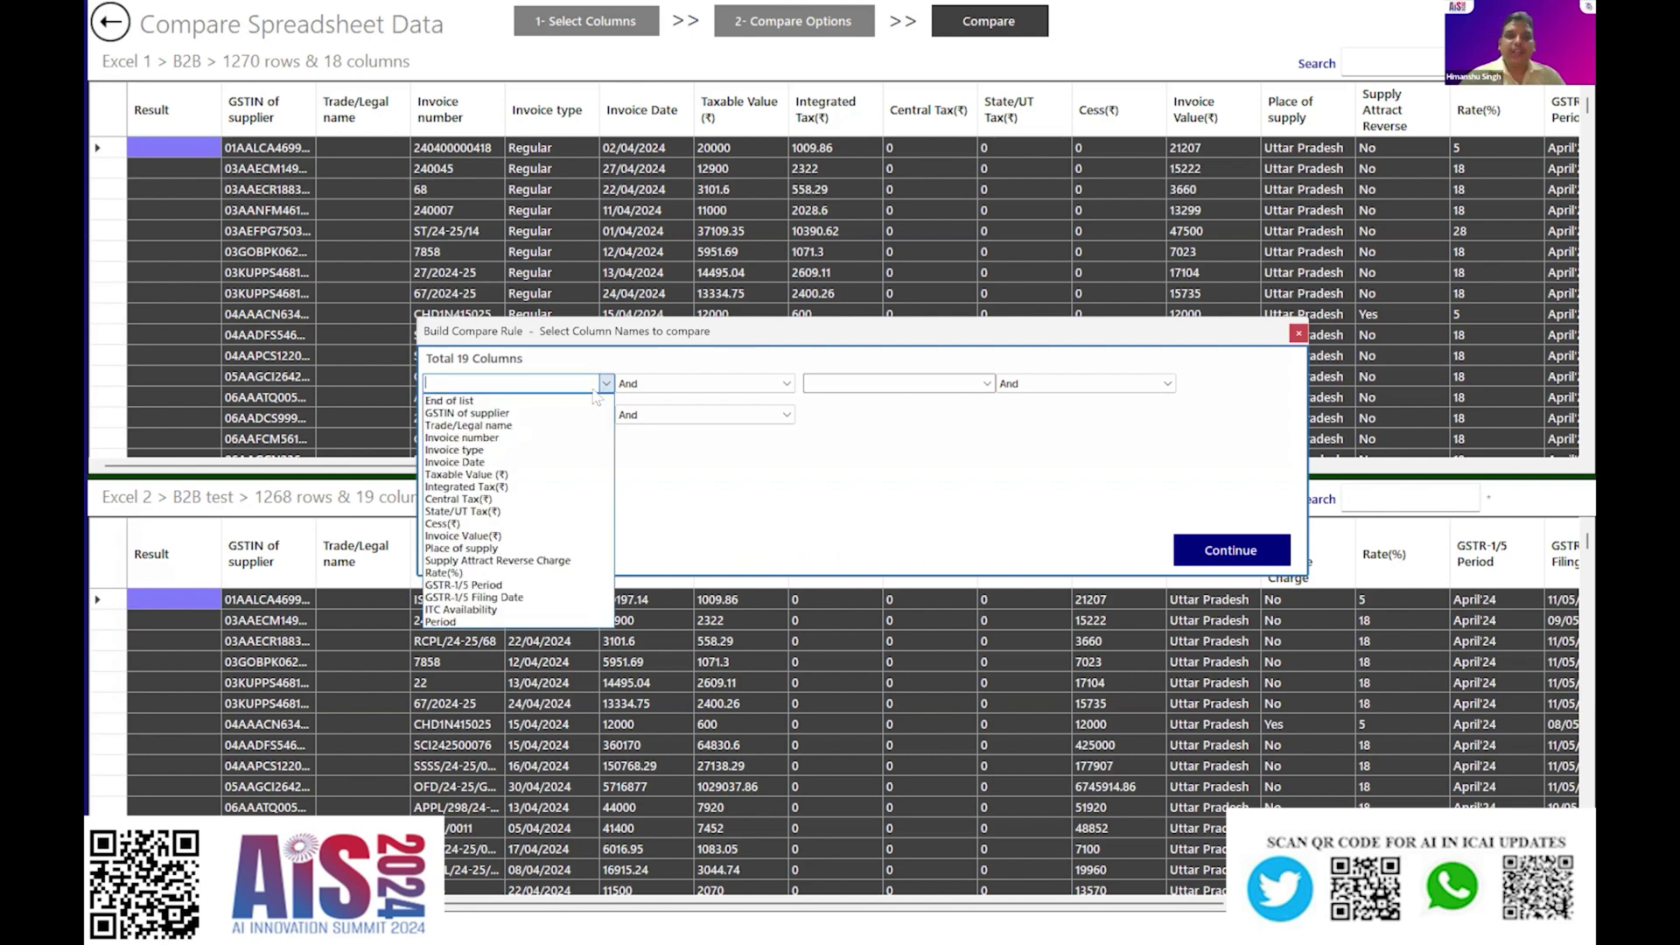
click(533, 413)
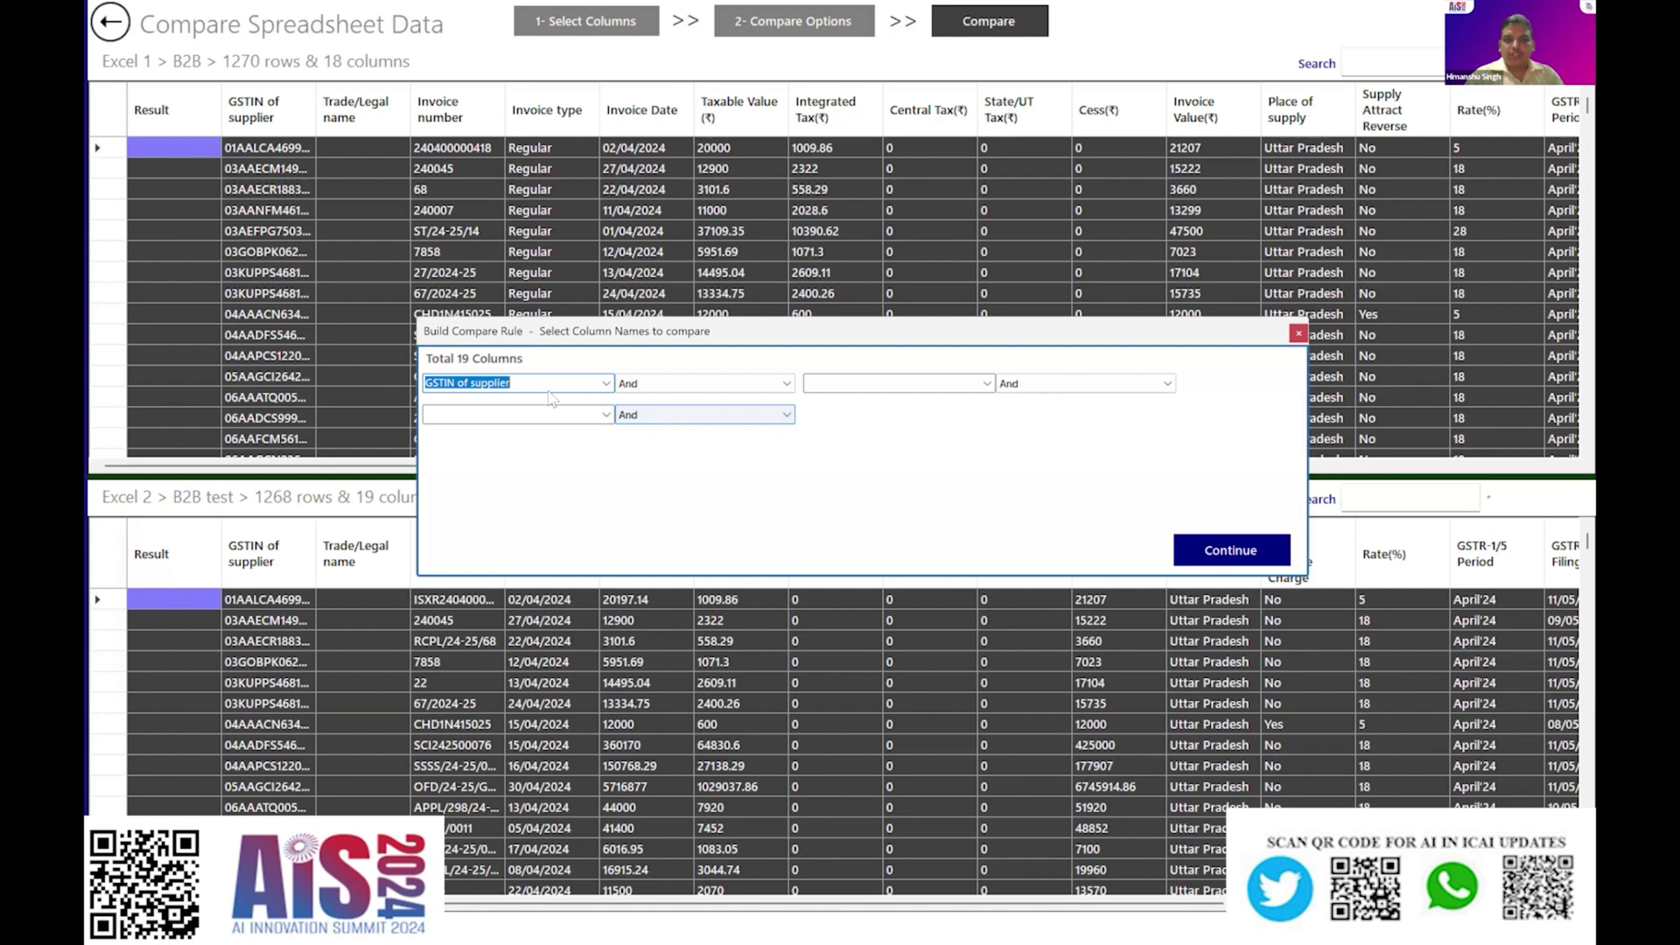
click(950, 383)
click(986, 383)
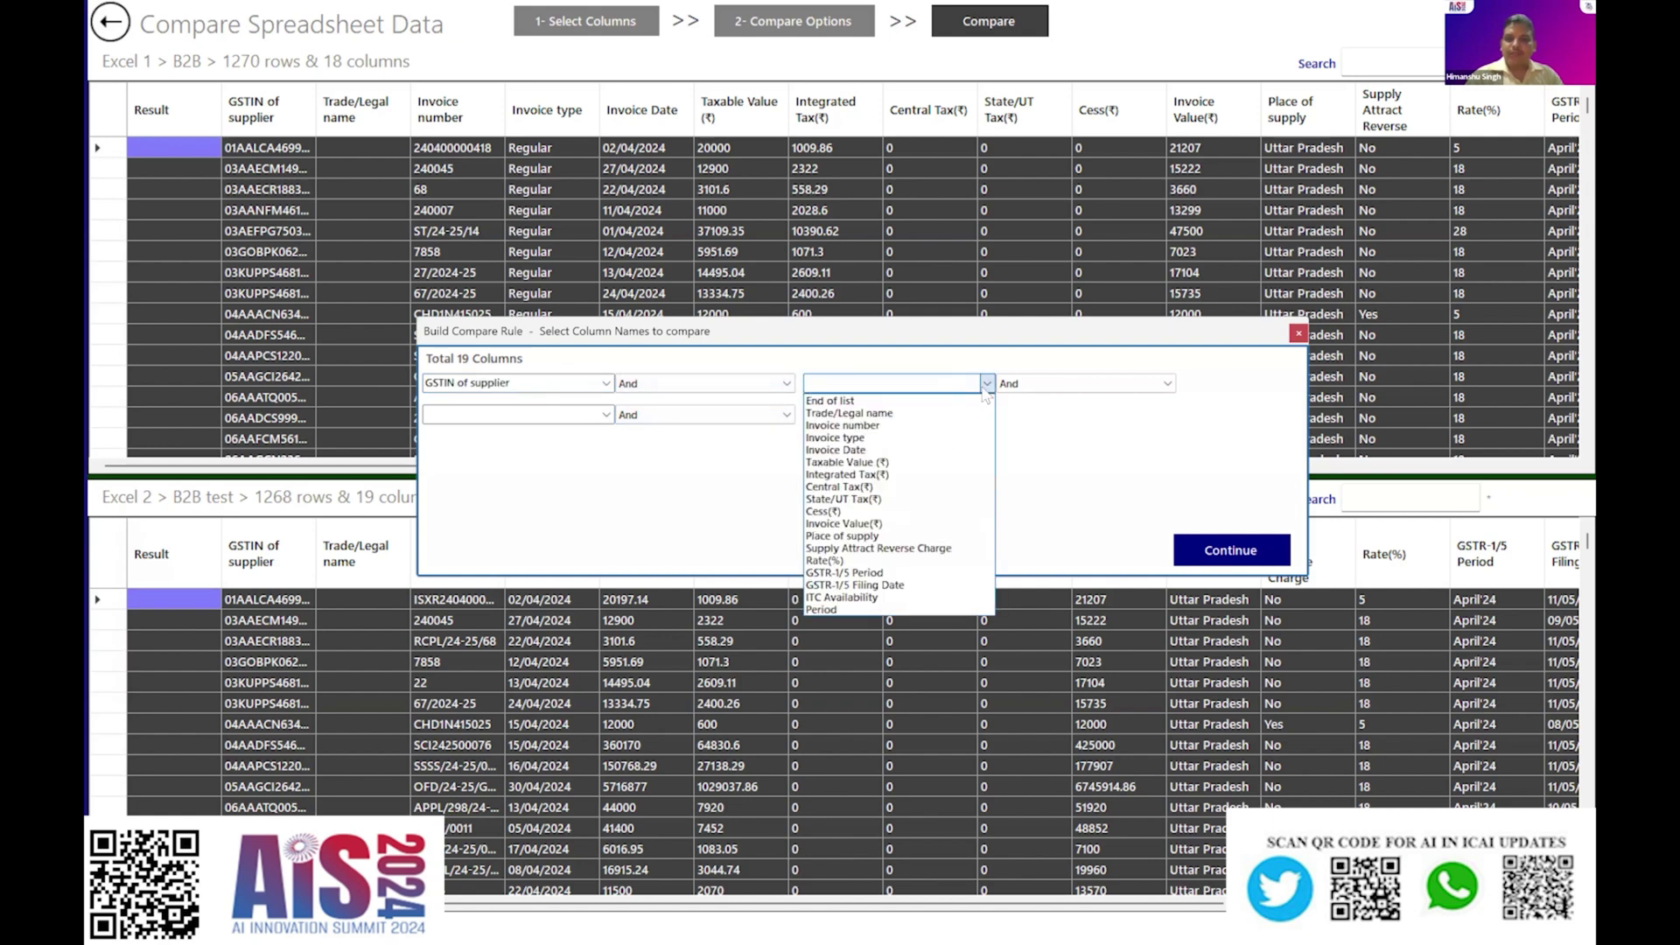
click(877, 434)
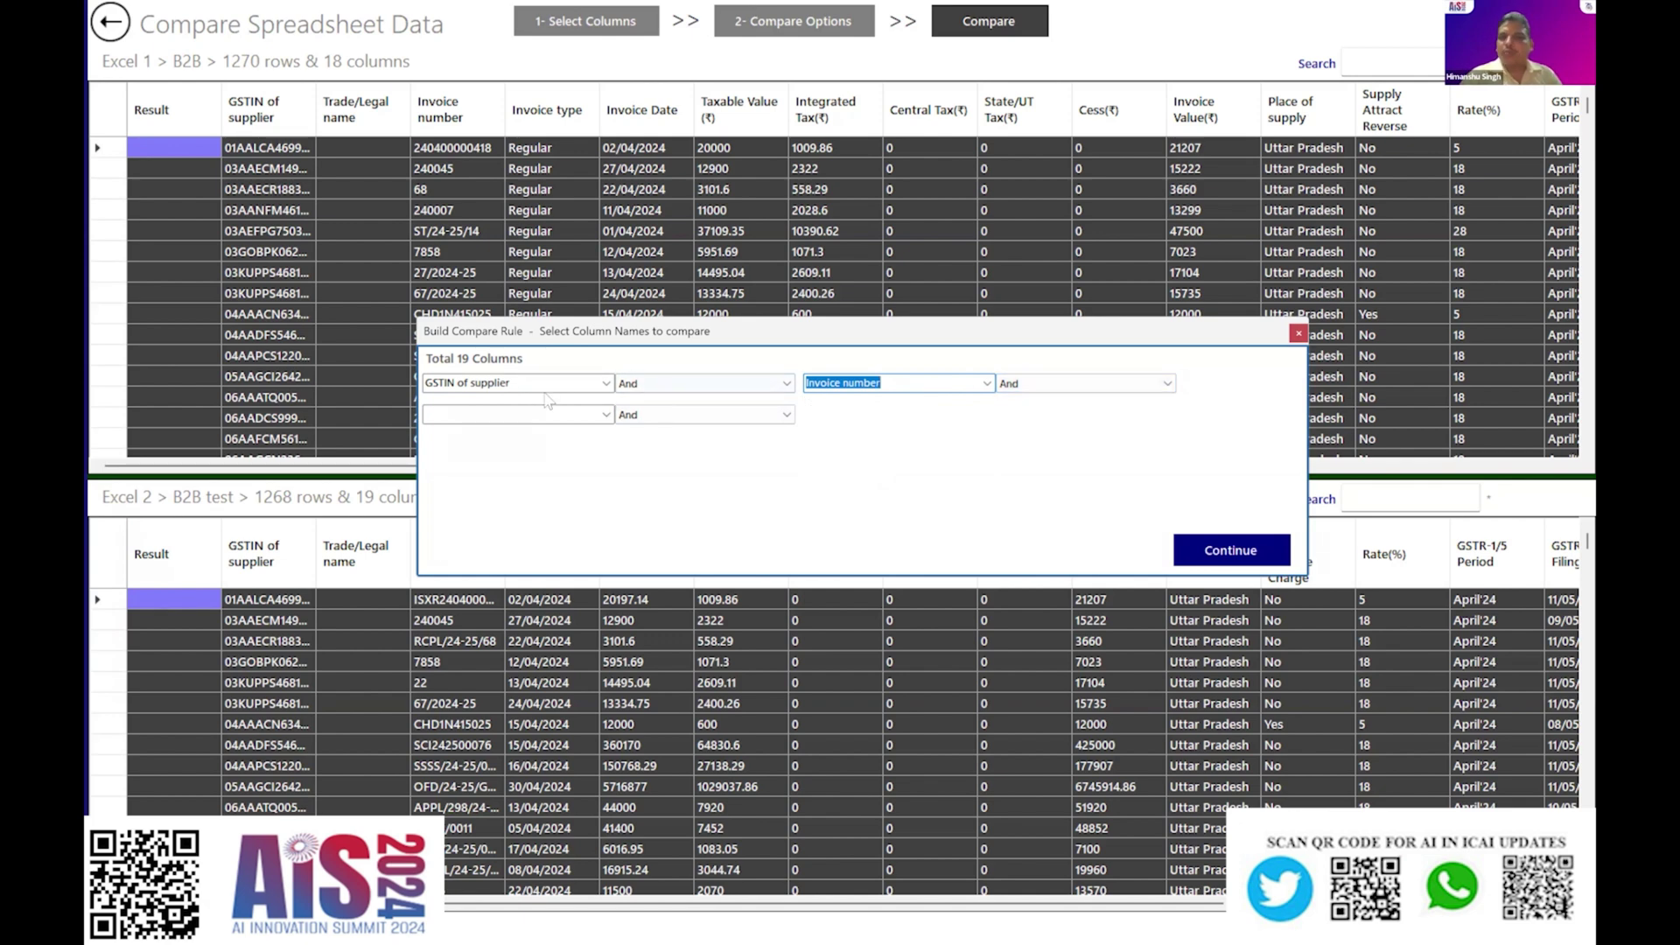
click(1224, 562)
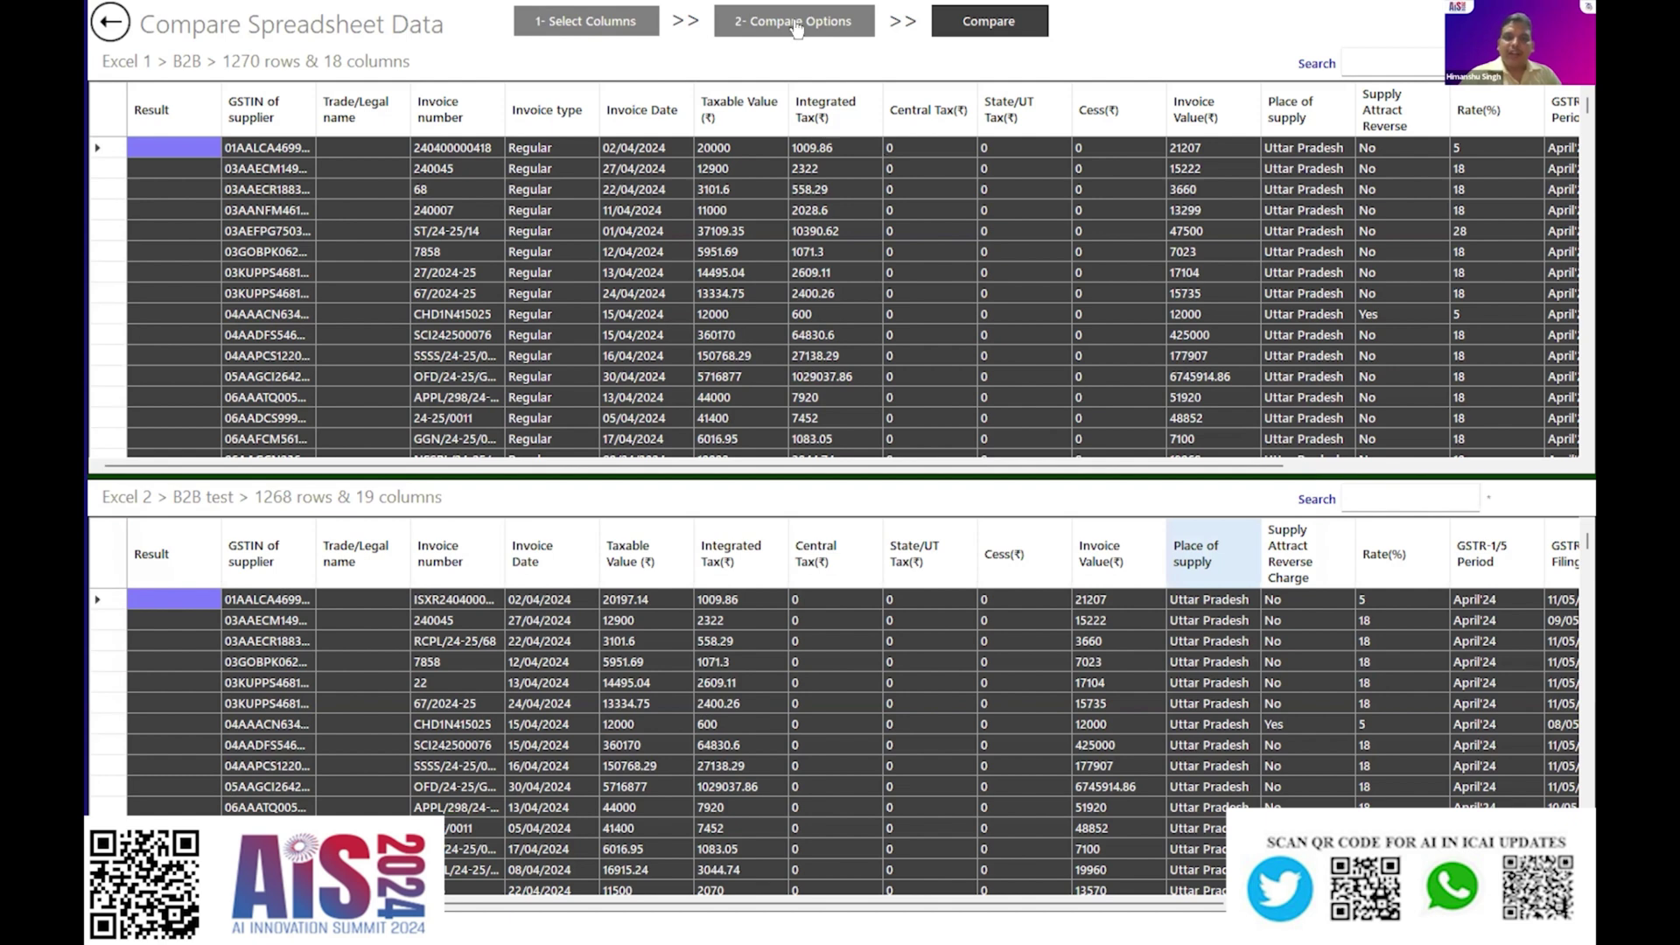
- Set the compare direction to Two Way Compare in the compare options
click(796, 29)
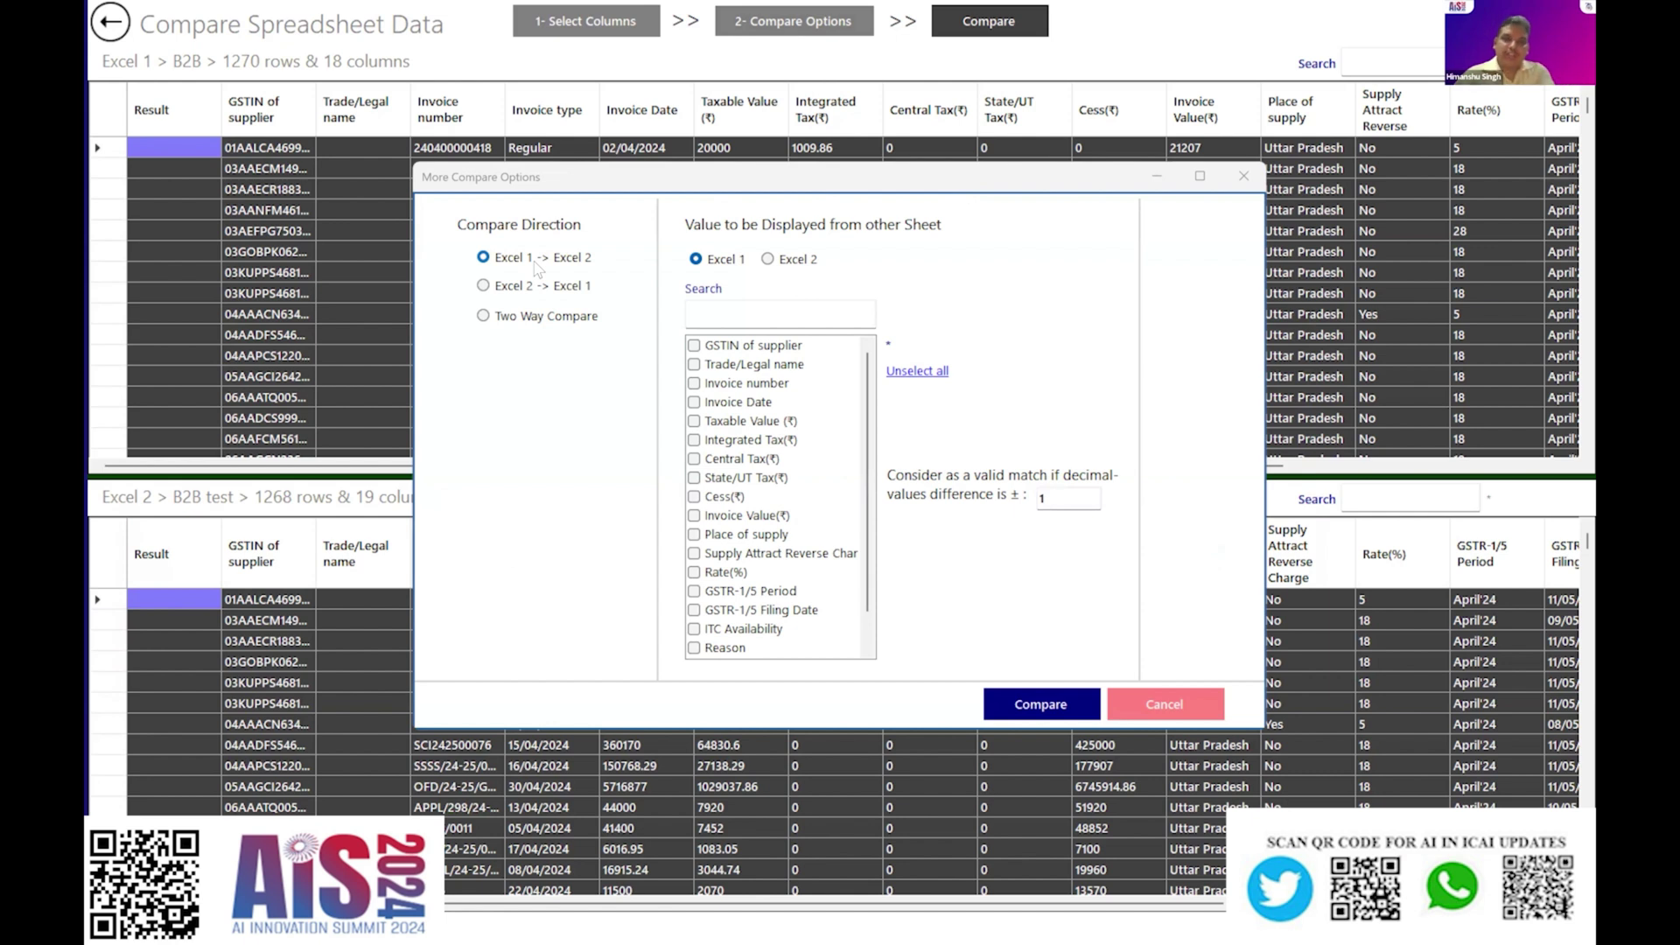
click(505, 295)
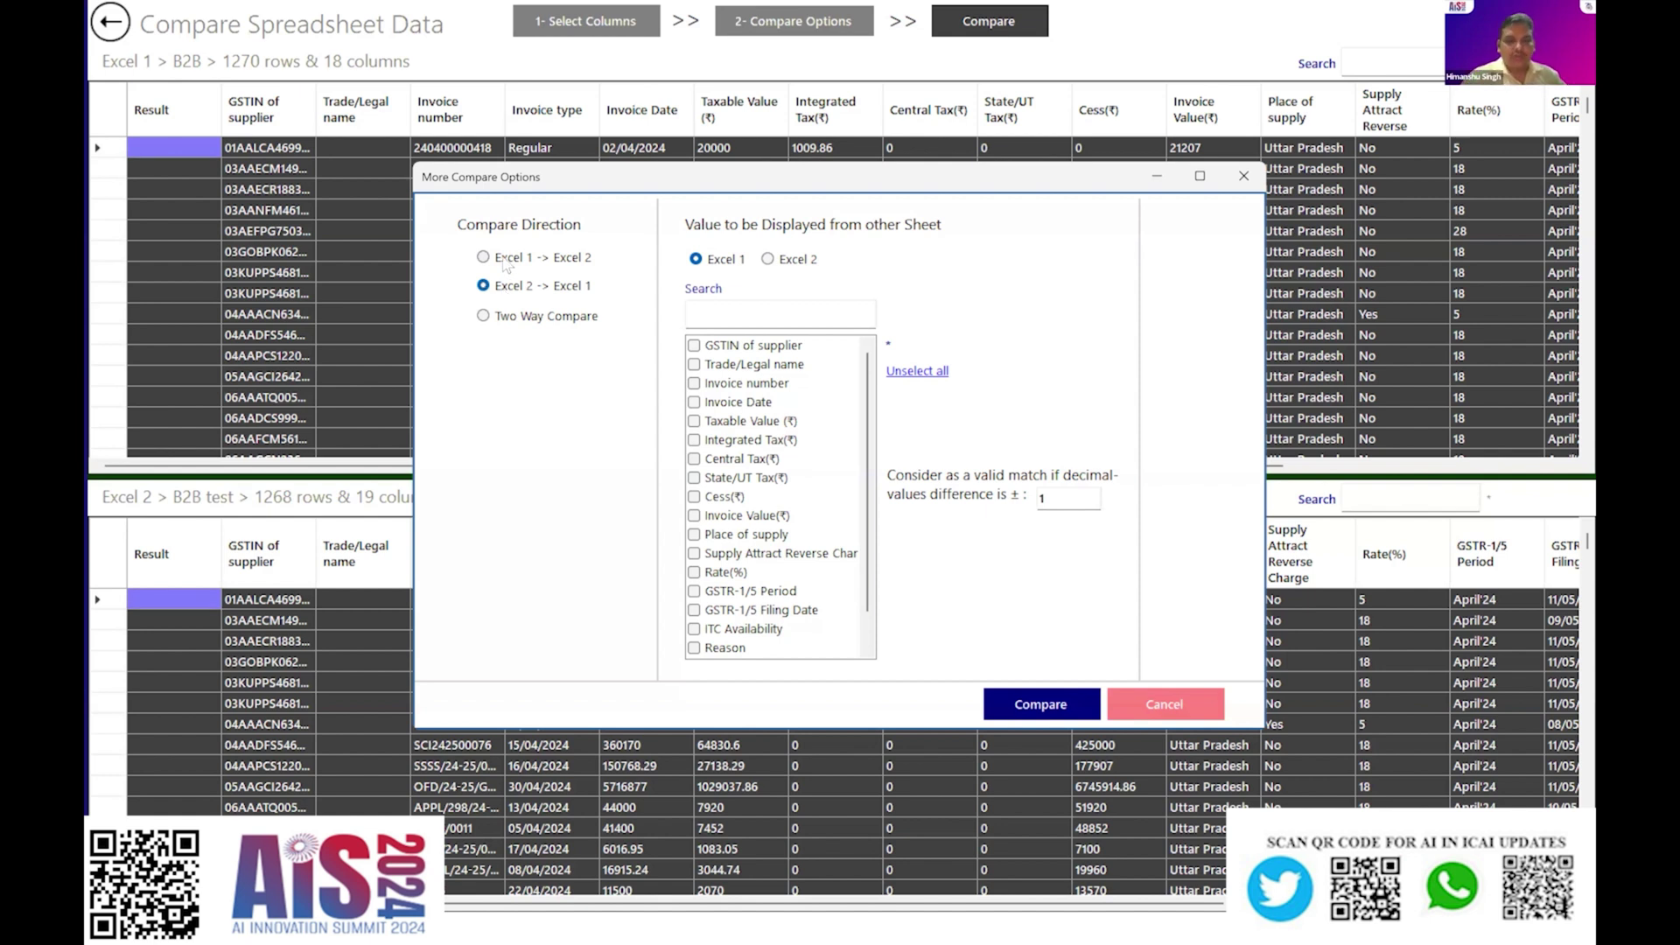
click(506, 261)
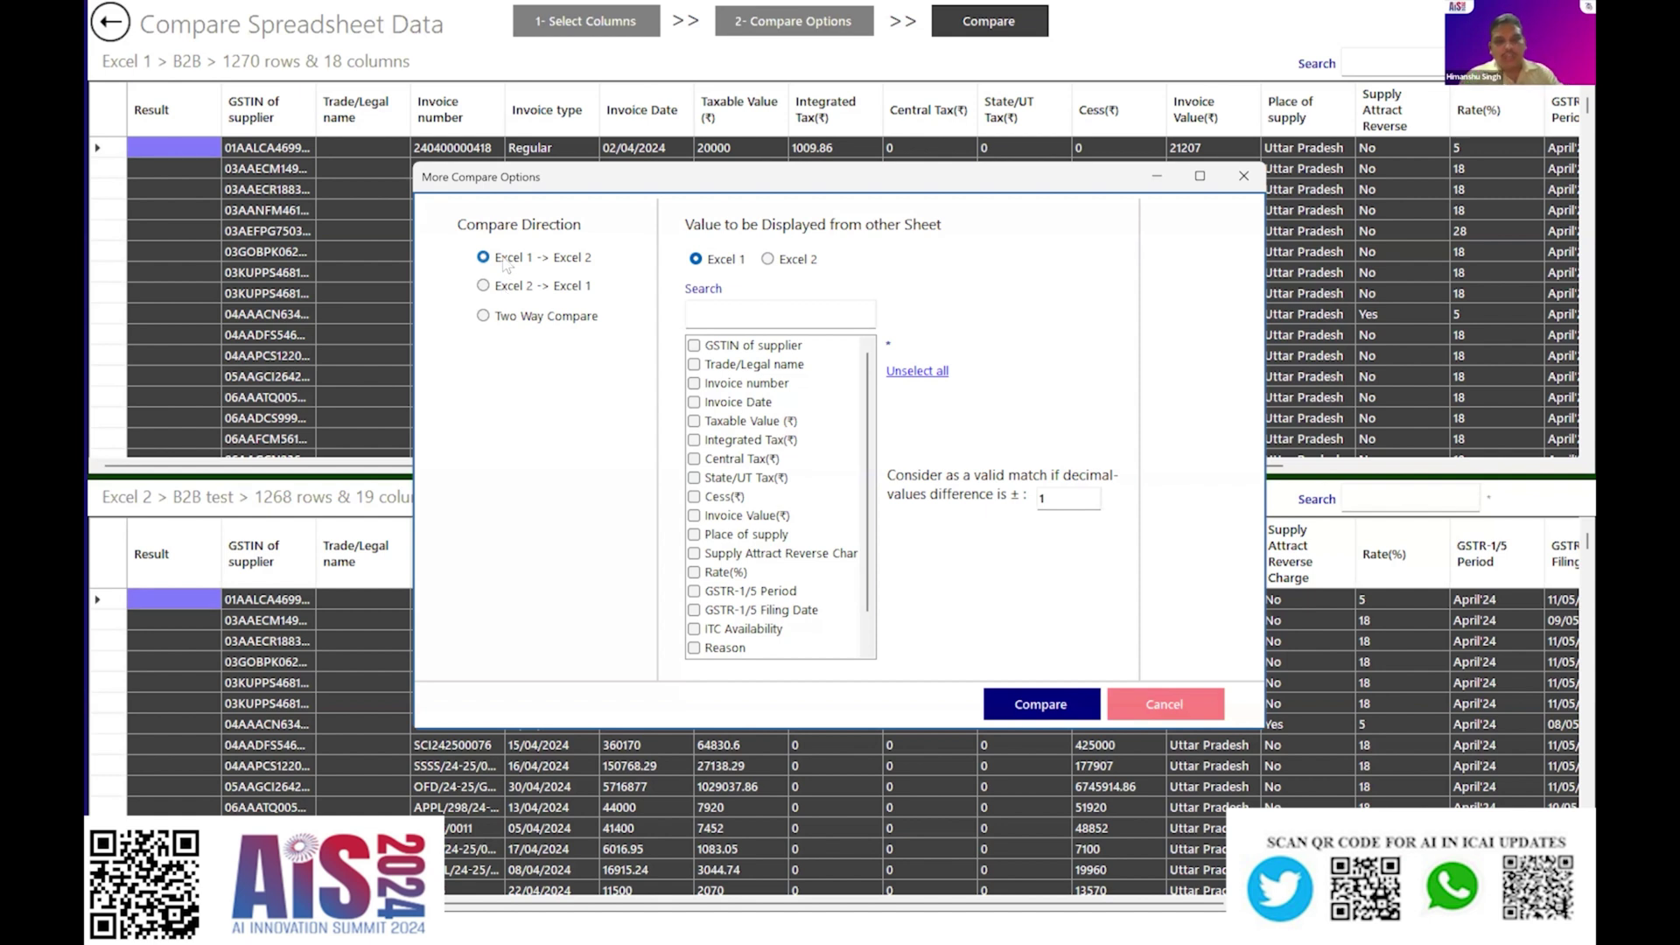
click(506, 288)
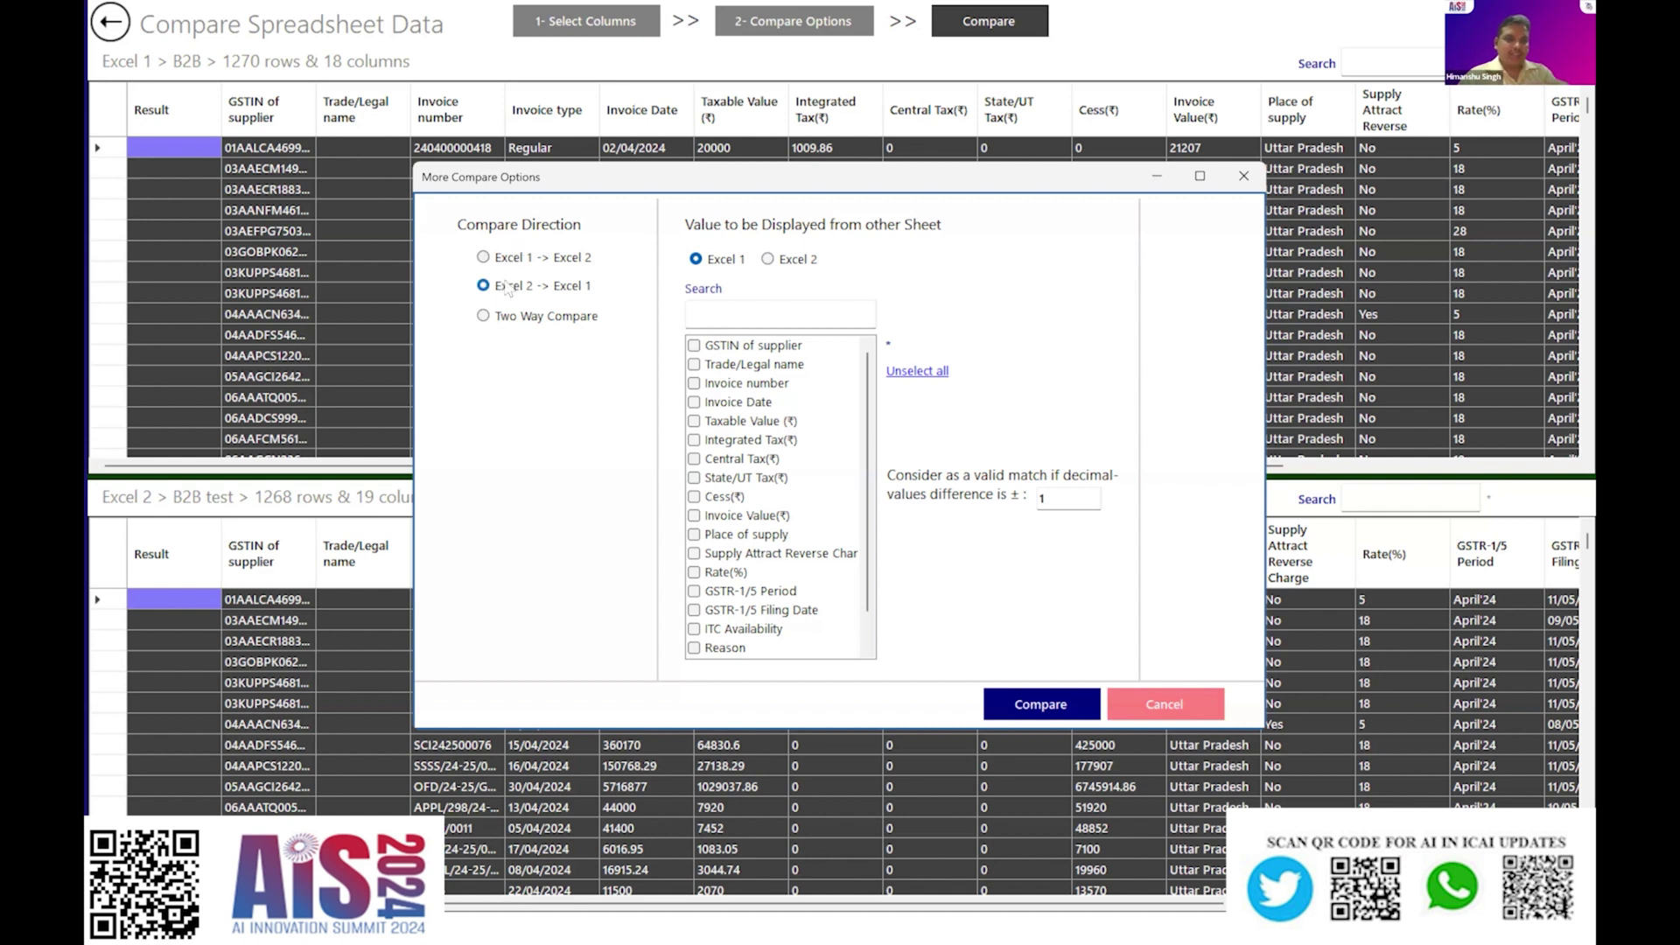
click(499, 262)
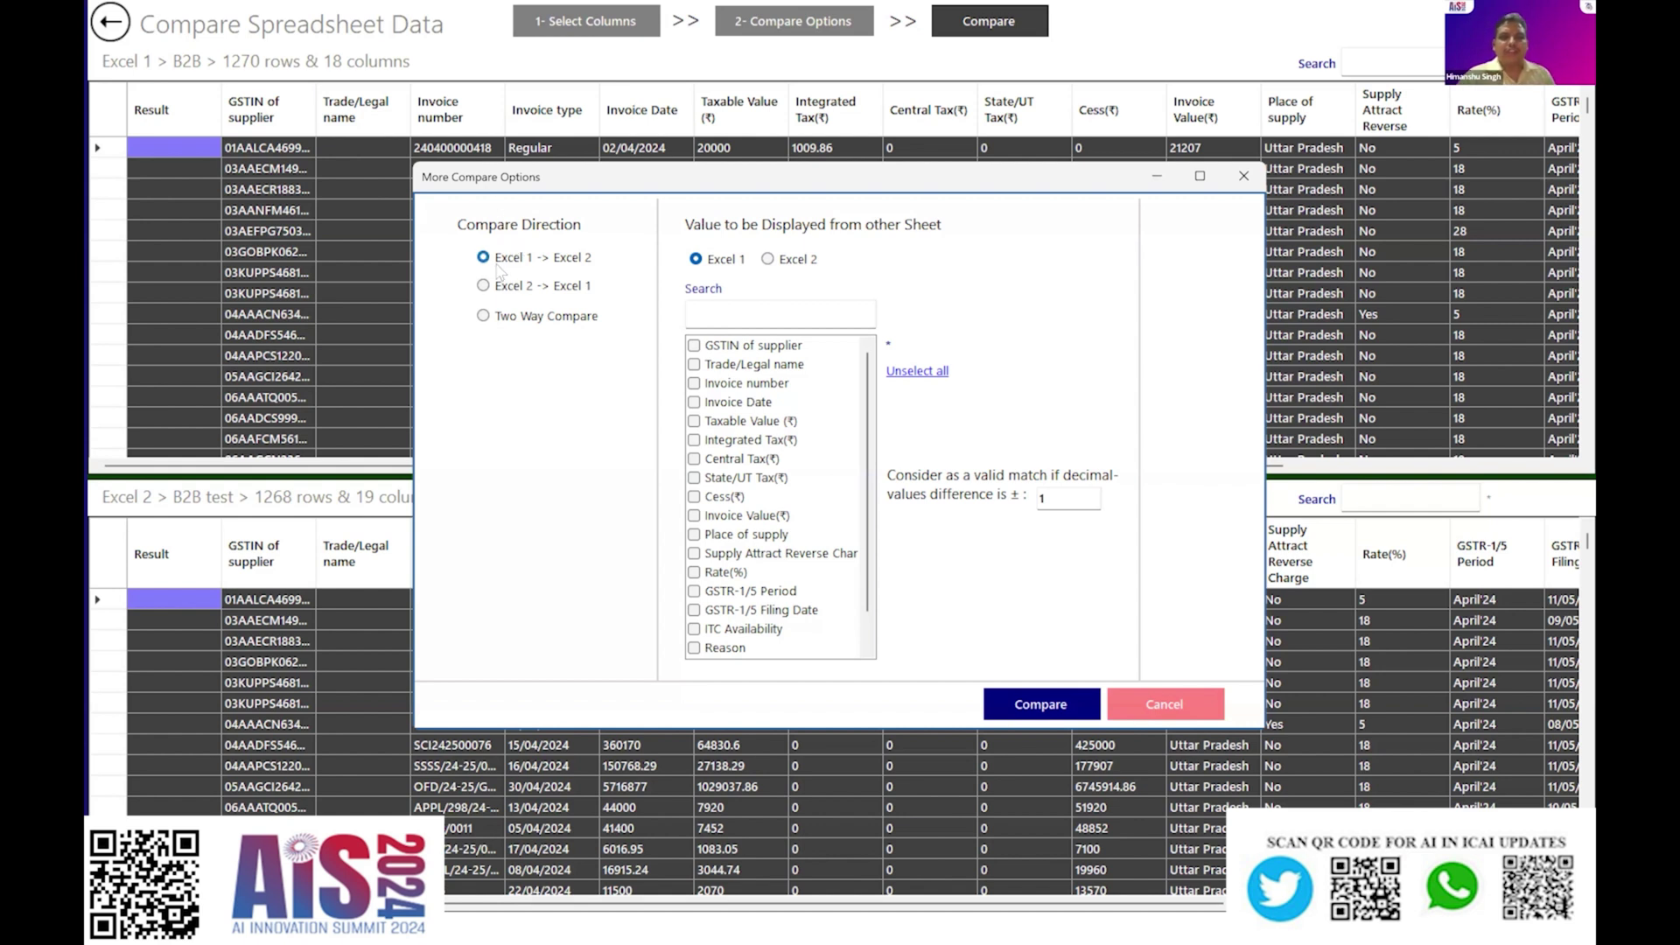
click(520, 320)
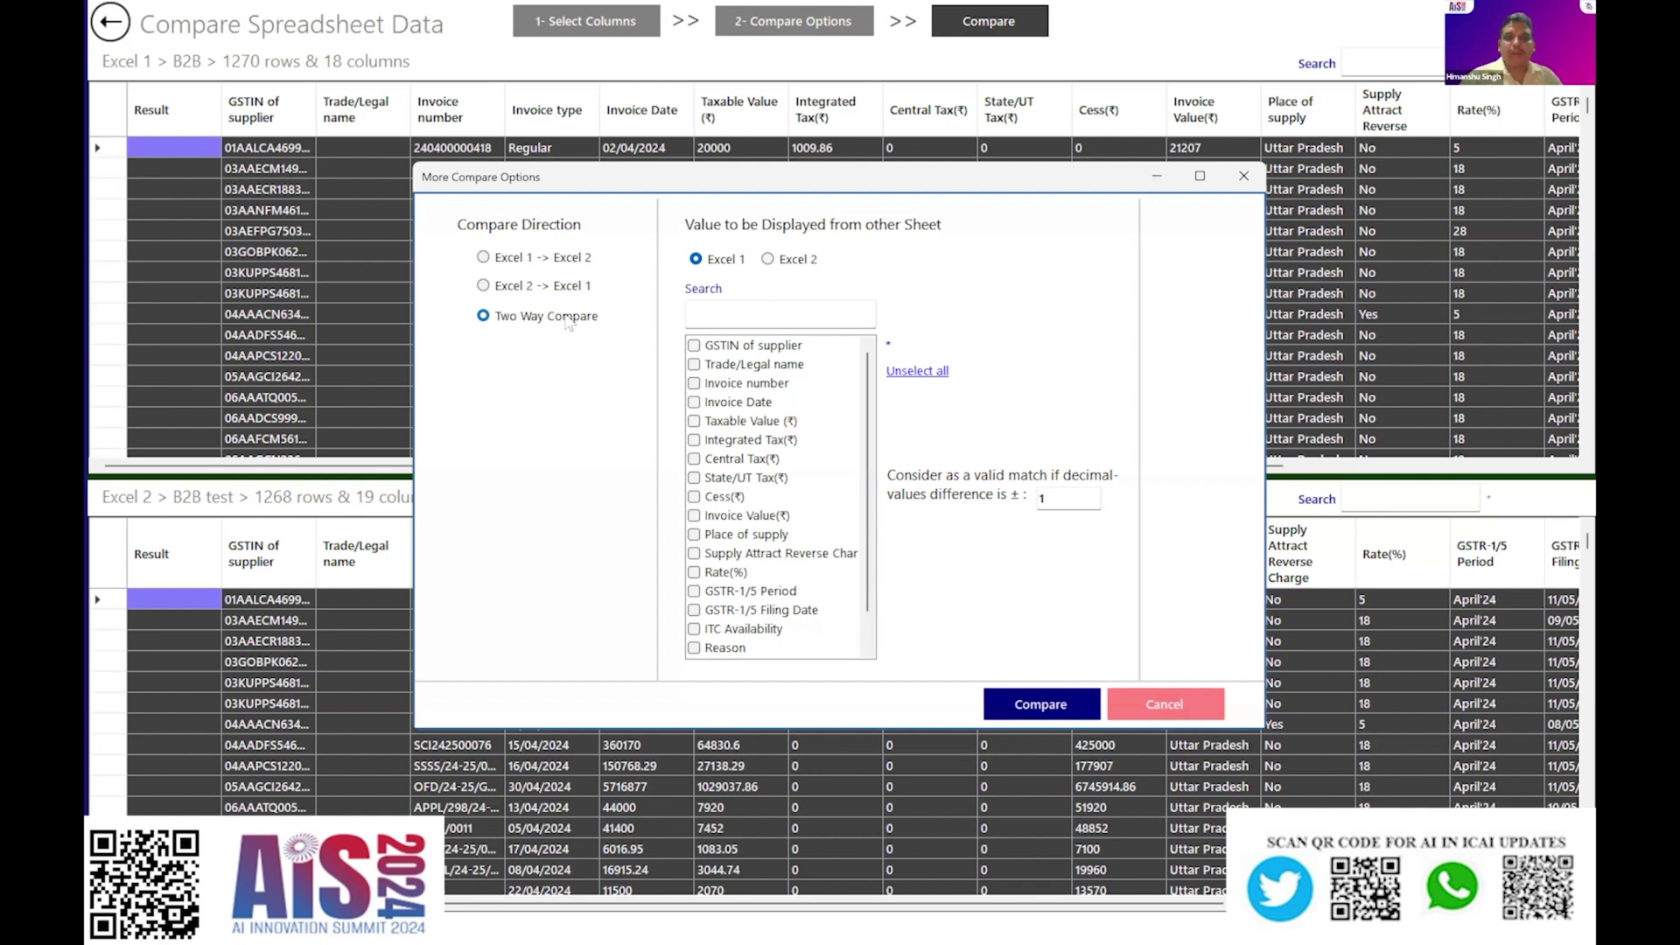
- For Excel 1, include Taxable Value, Integrated Tax, Central Tax and State/UT Tax as values displayed from the other sheet
click(708, 315)
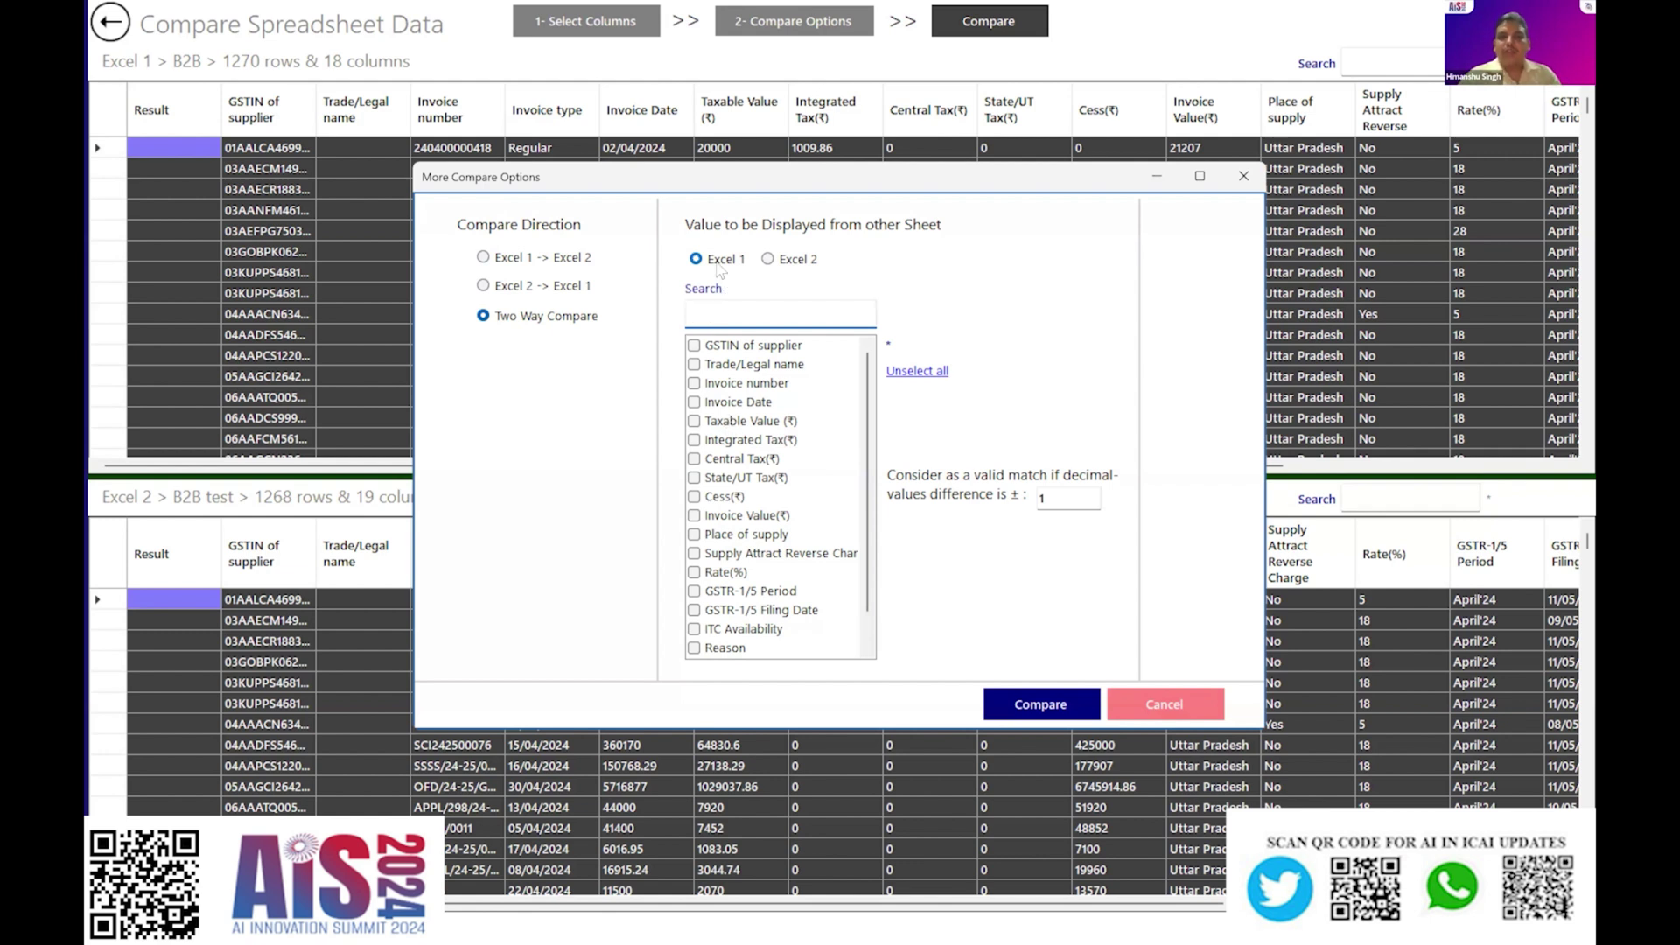
click(723, 421)
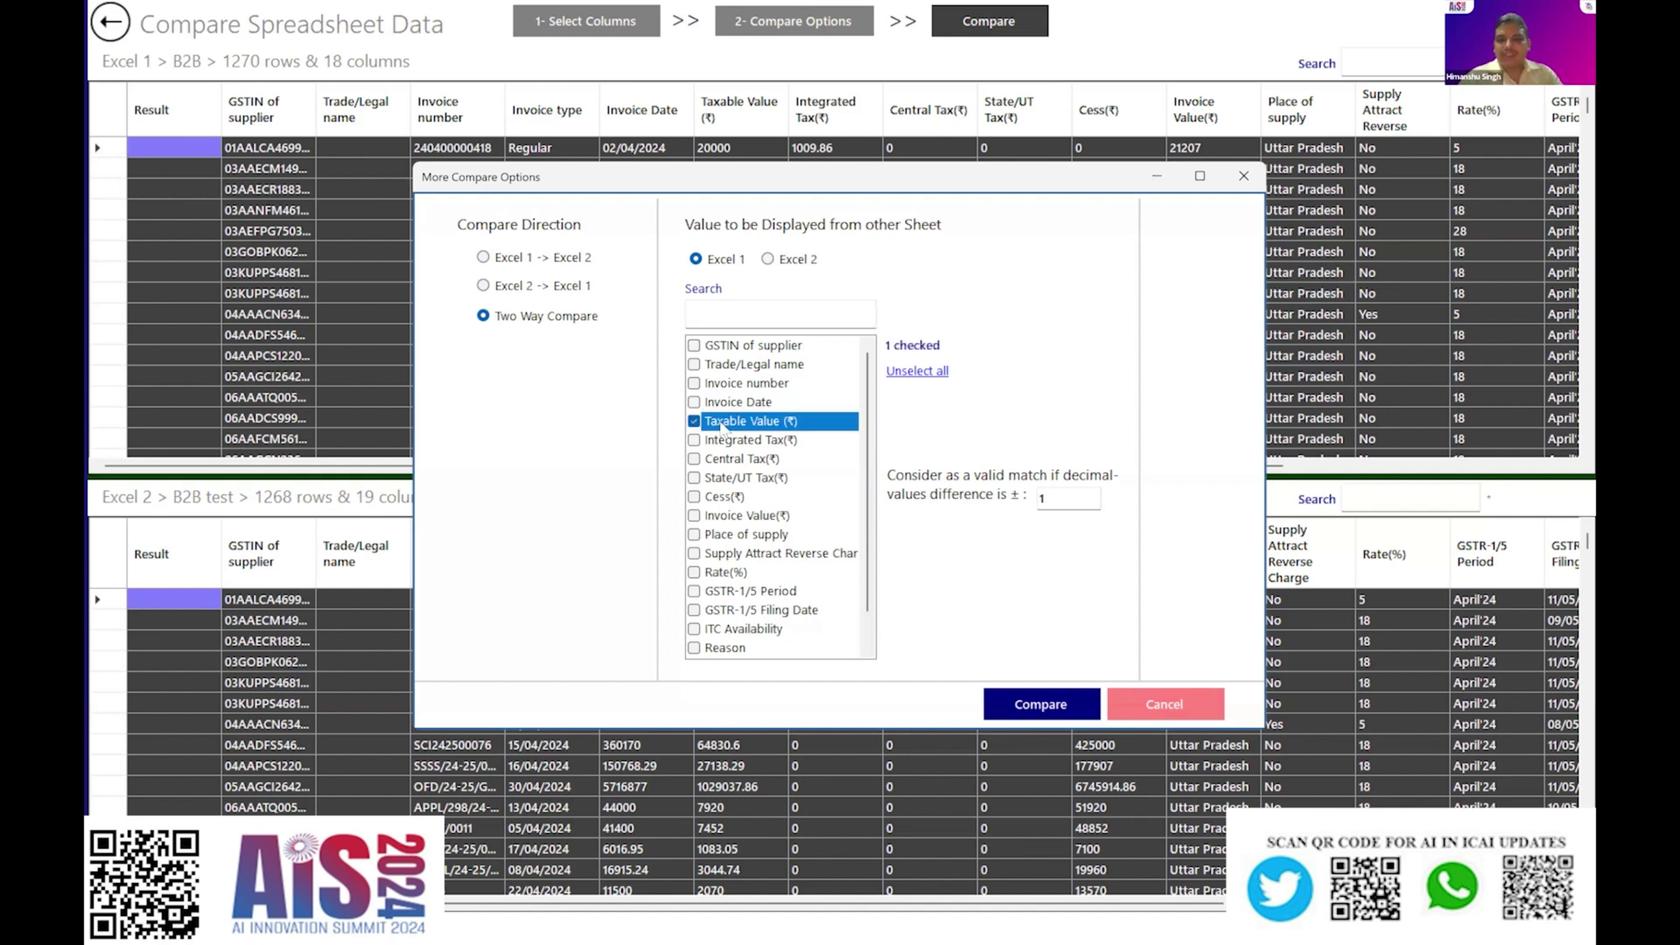
key(Down)
key(space)
key(Down)
key(space)
key(Down)
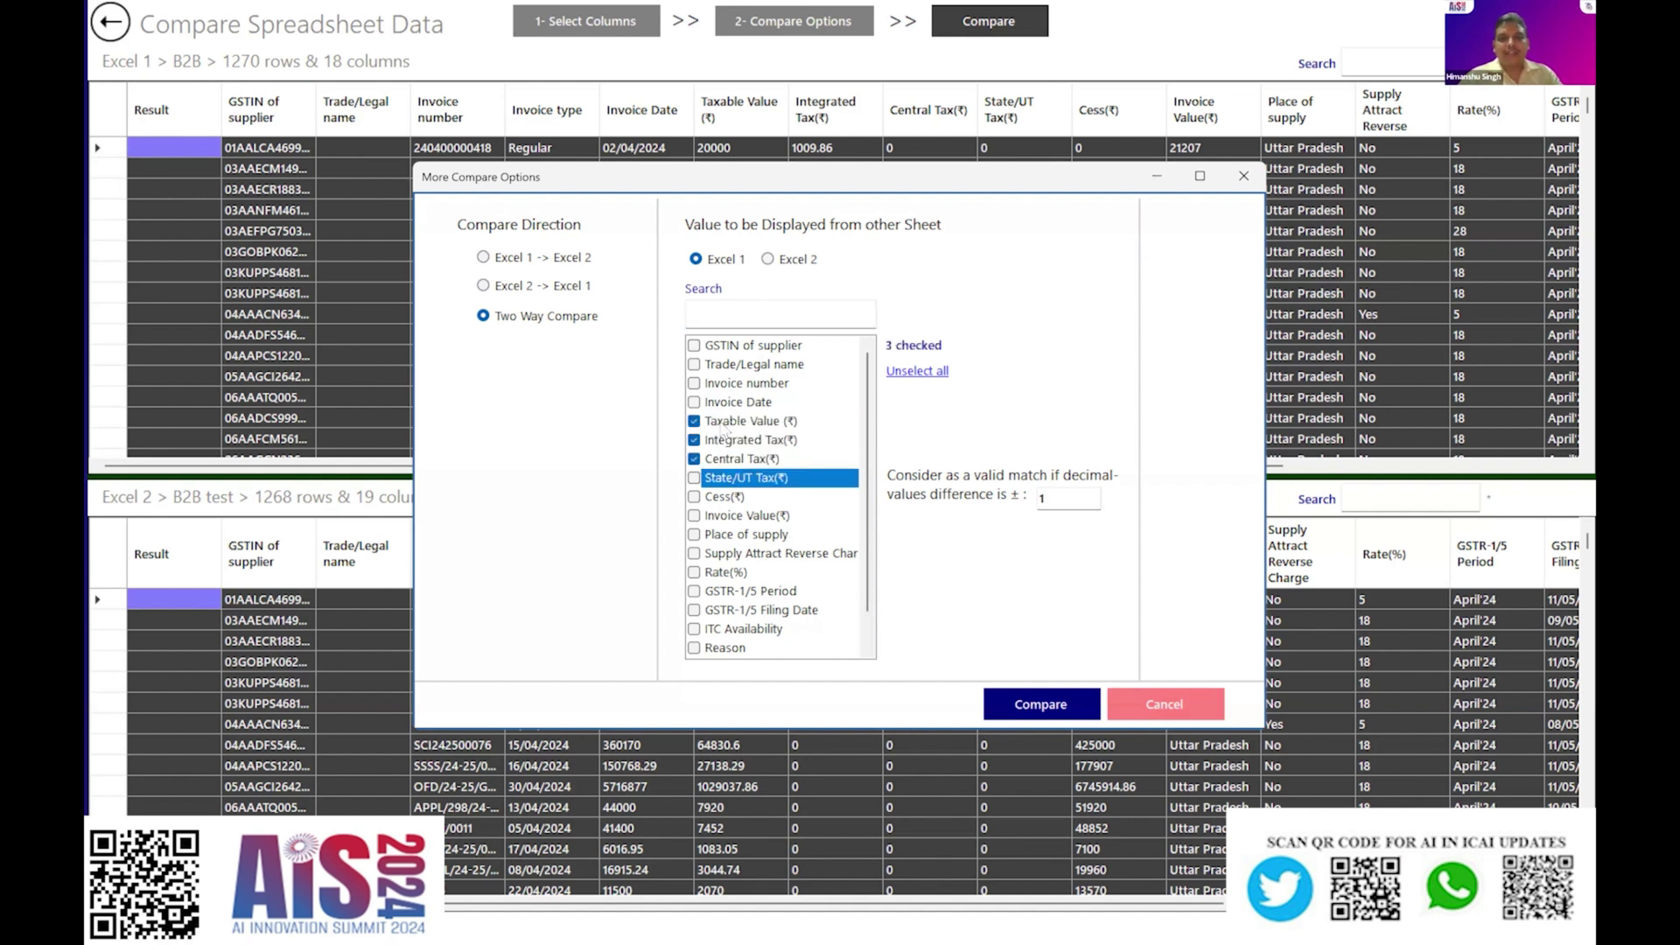
- For Excel 2, include Taxable Value, Integrated Tax, Central Tax and State/UT Tax as displayed values, and run the comparison
click(770, 260)
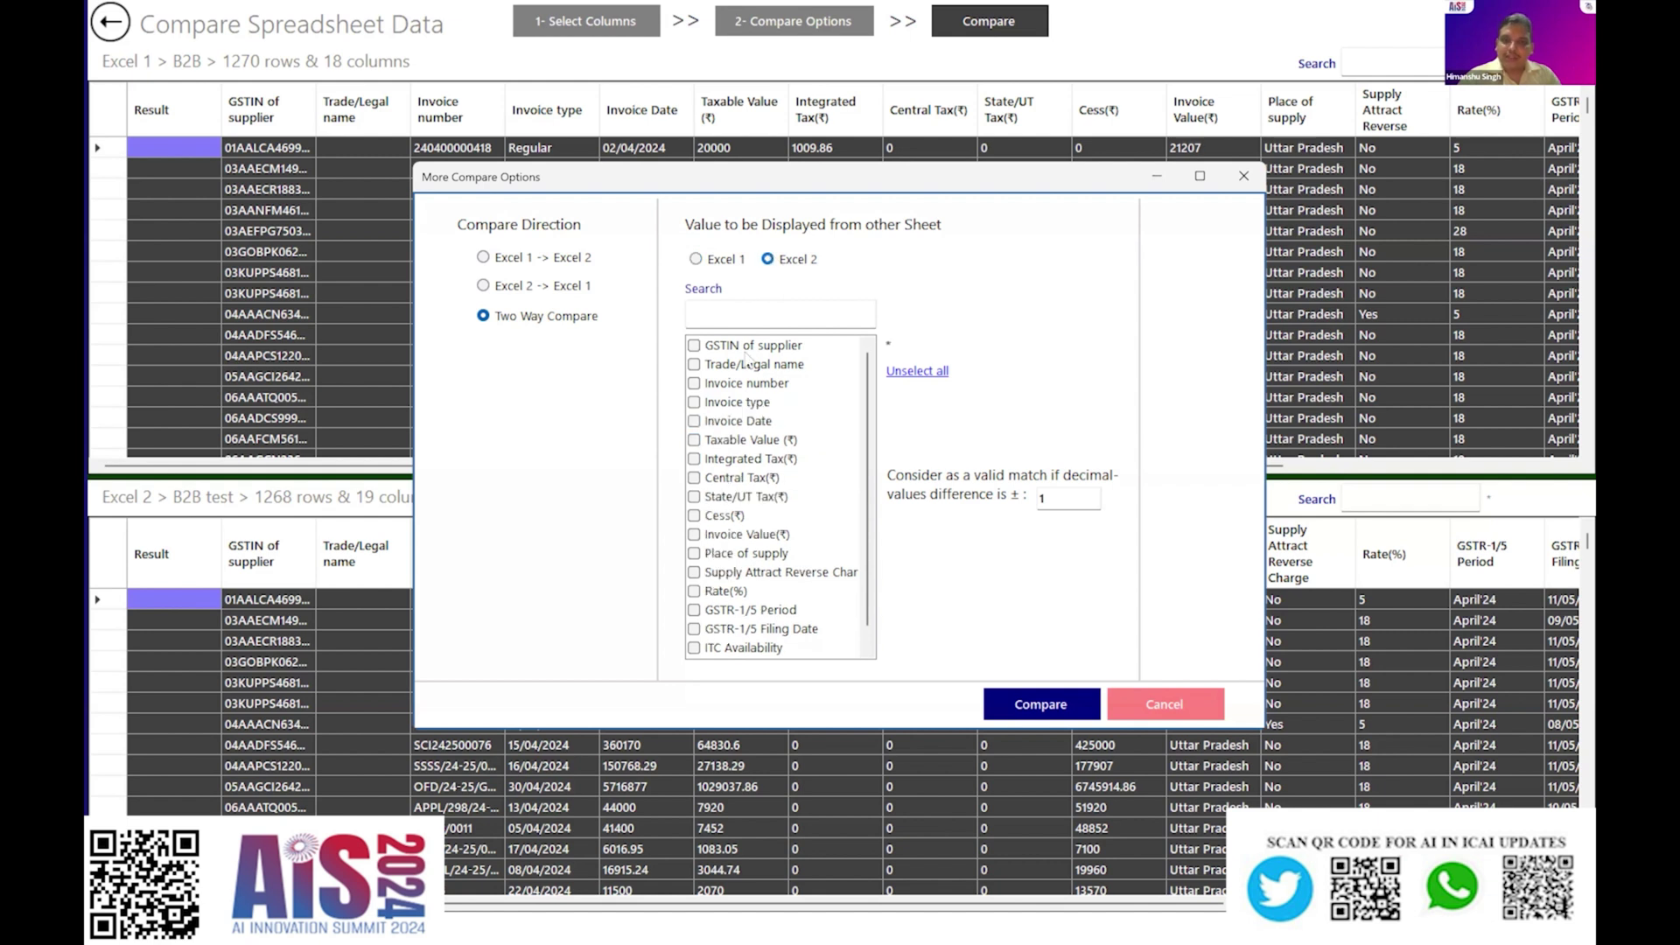
click(738, 458)
click(737, 458)
key(Up)
key(space)
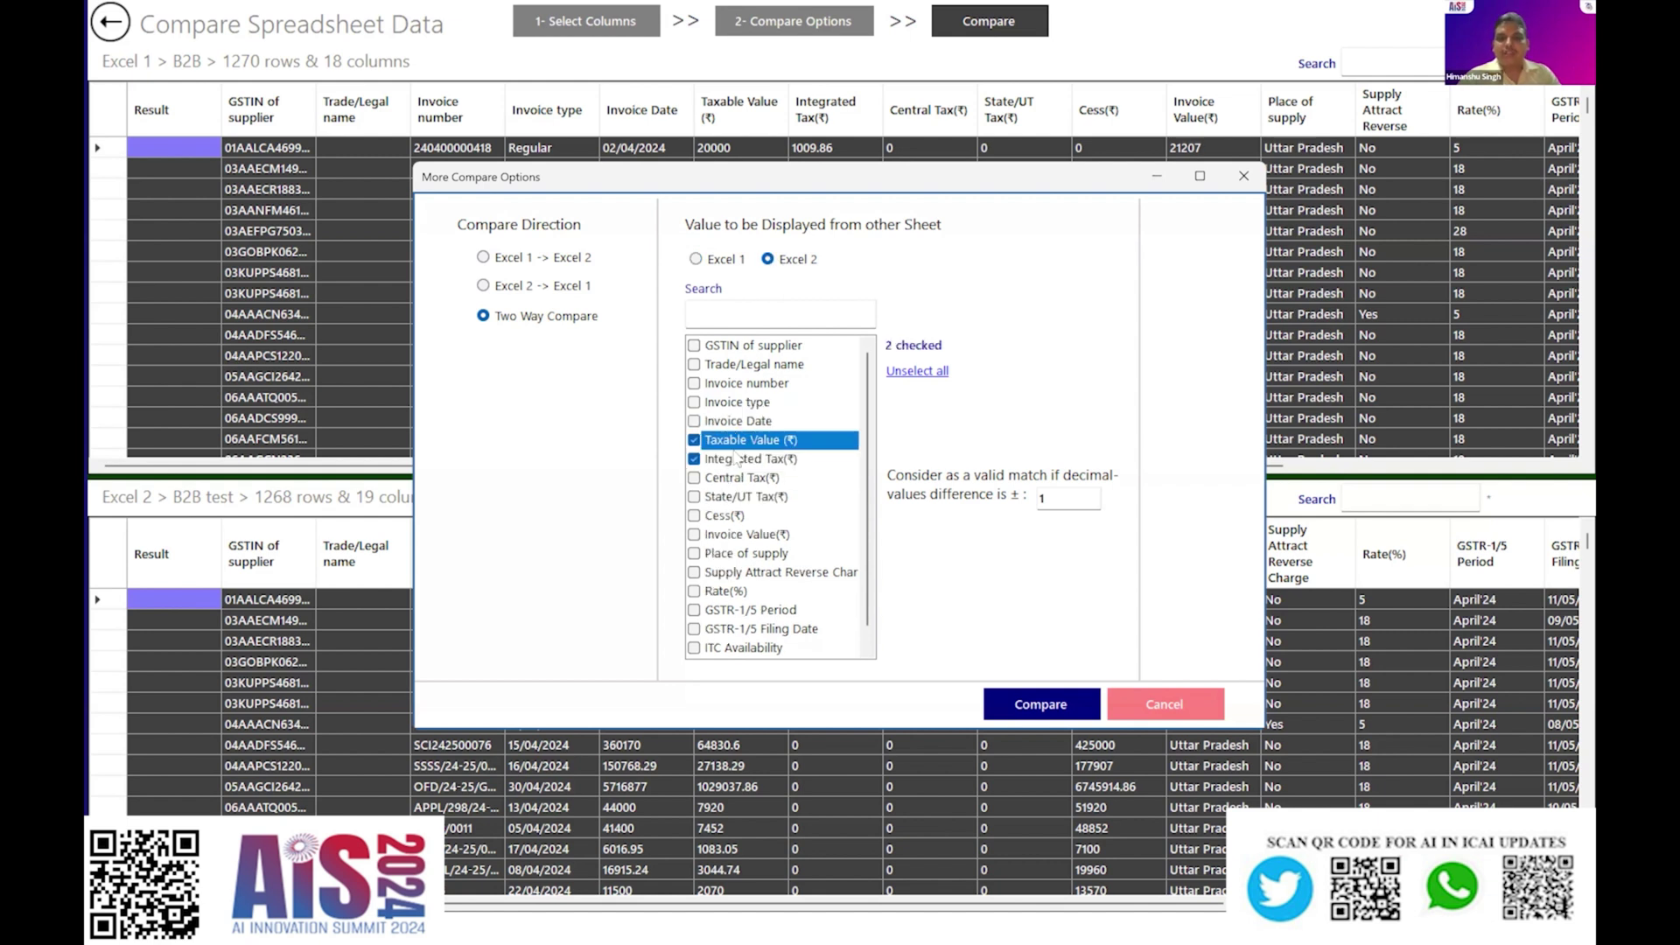
key(Down)
key(Down)
key(space)
key(Down)
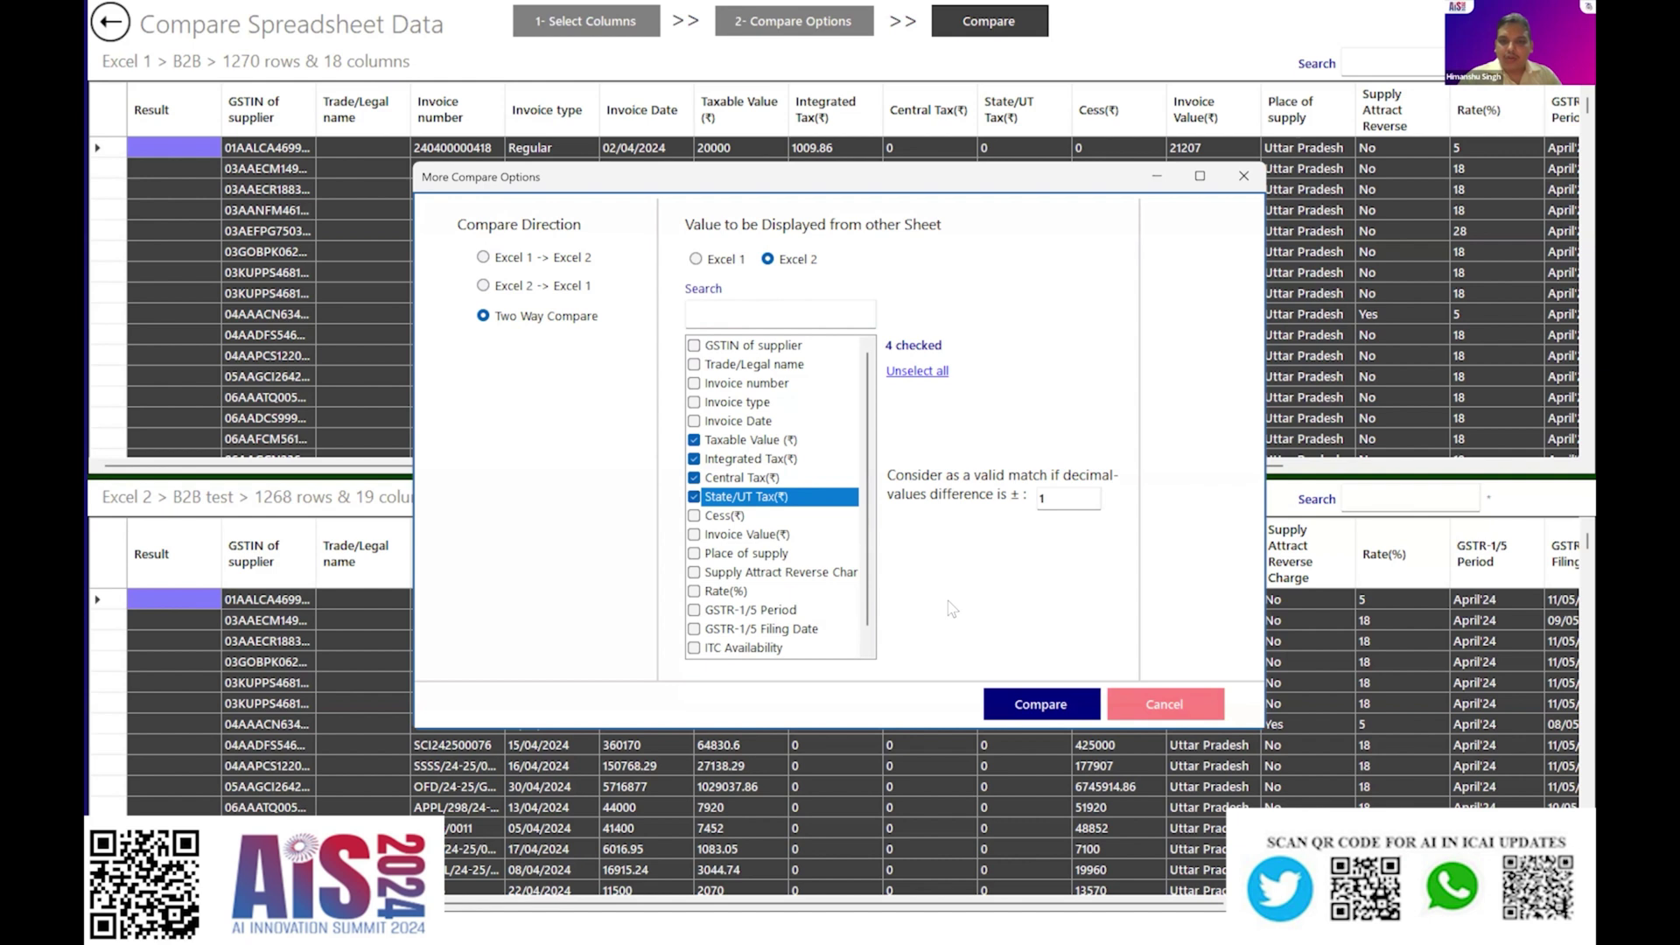
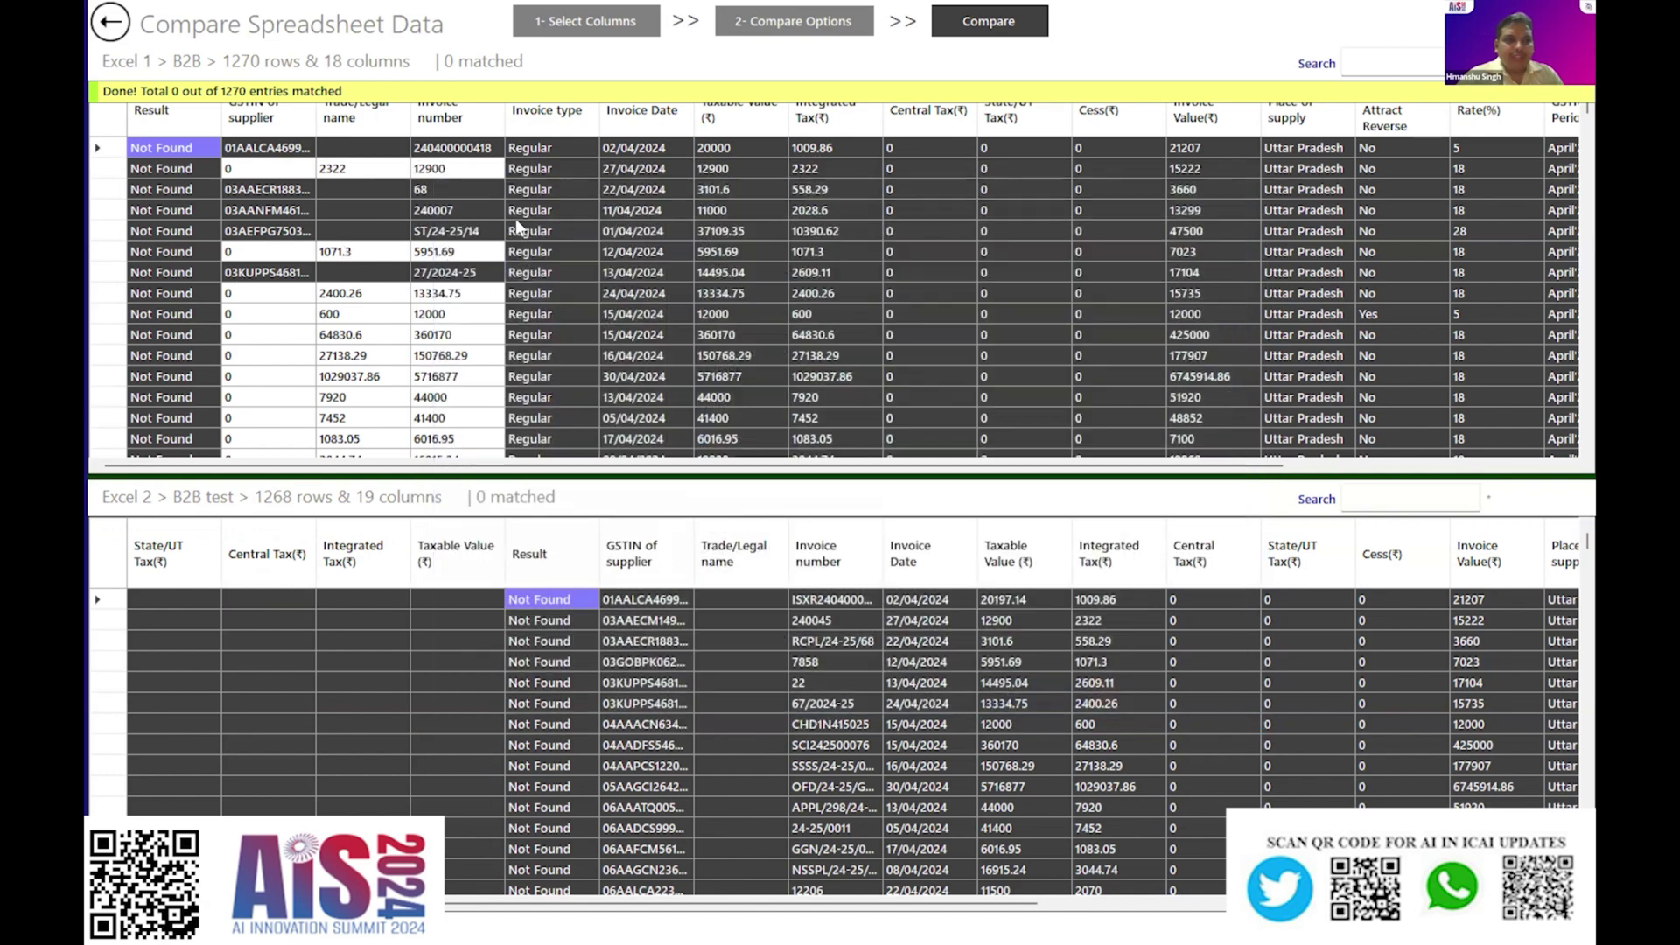
- Rerun the comparison in the Excel 1 -> Excel 2 direction and close the compare options
click(754, 29)
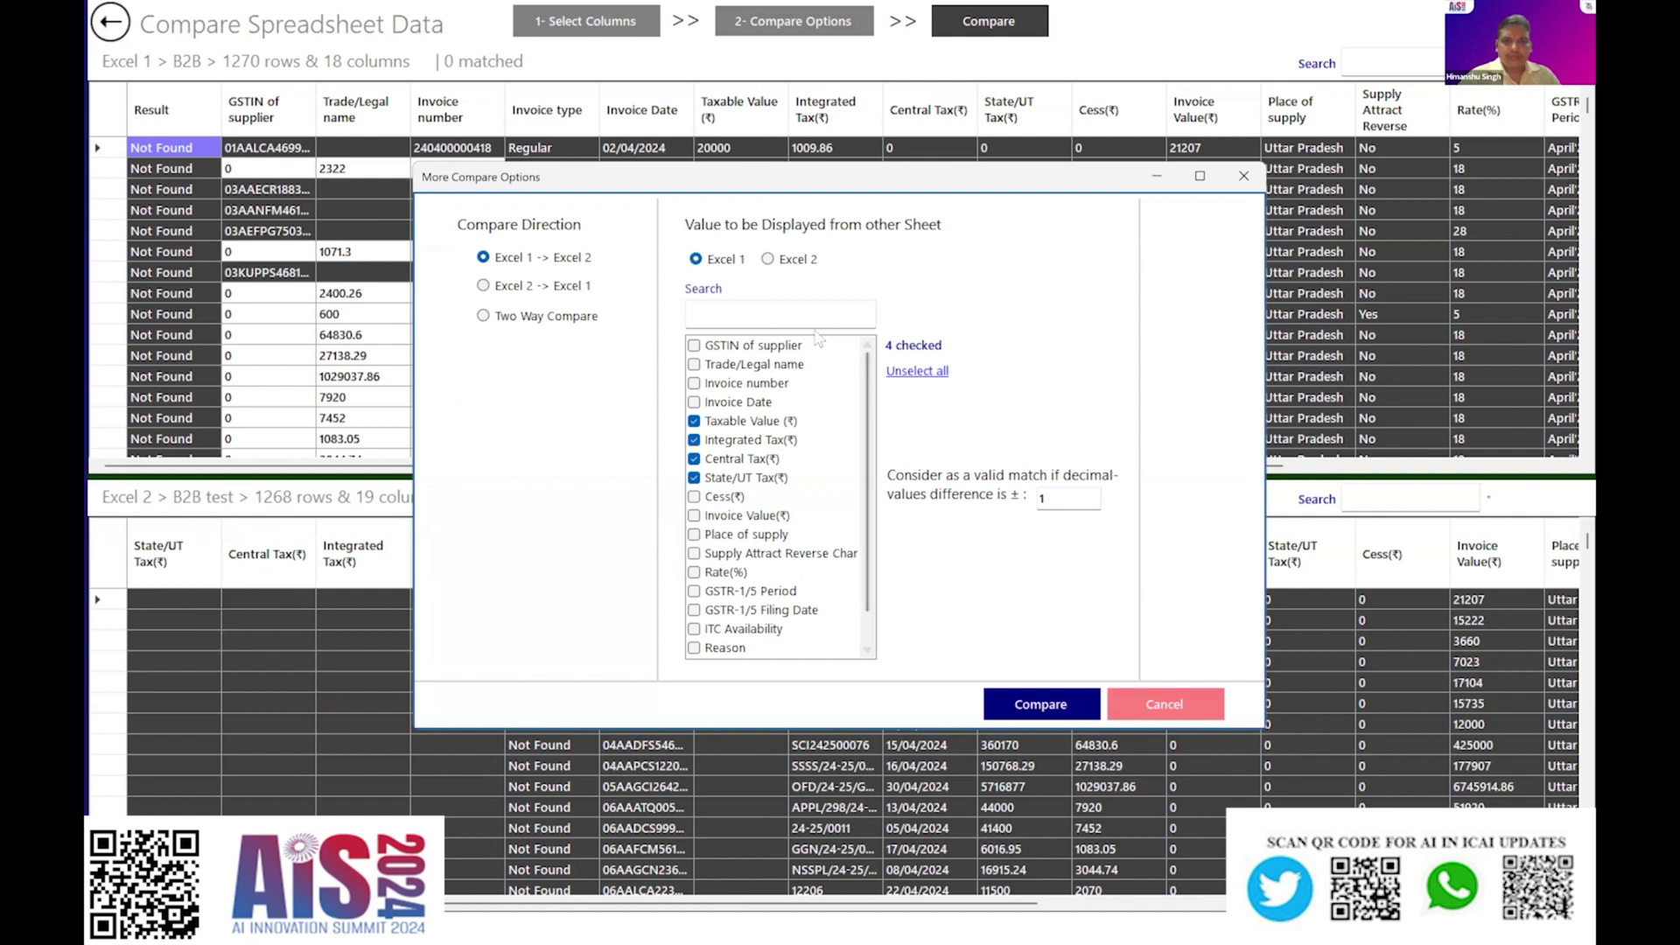
click(1035, 705)
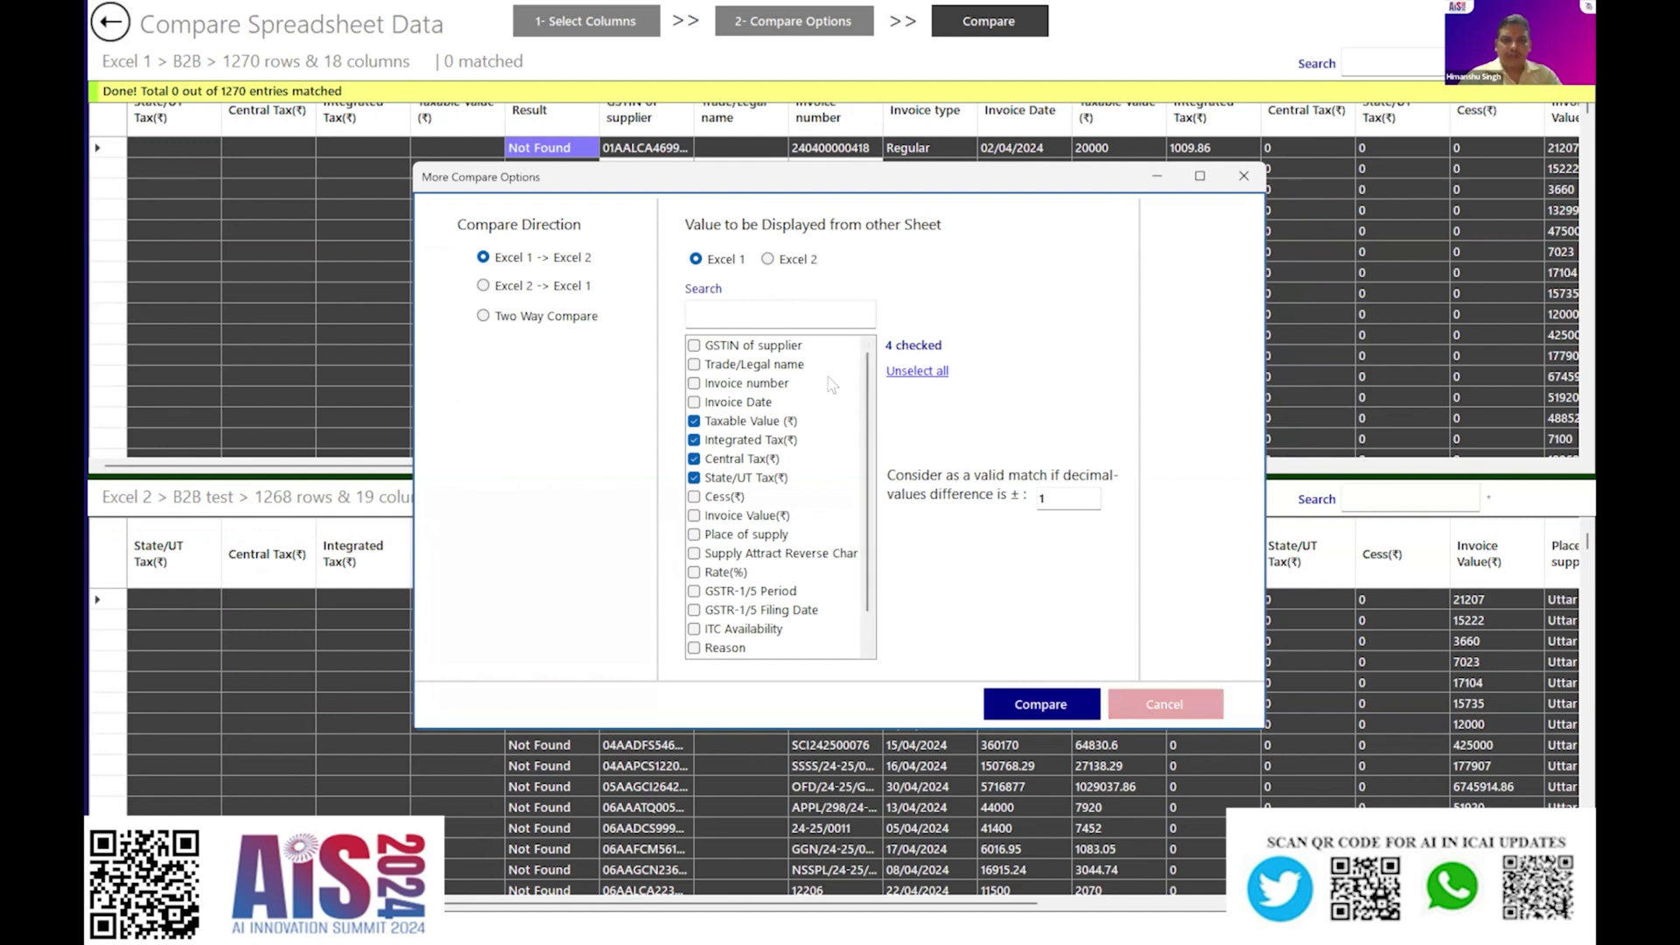
click(1145, 714)
- Reconfirm the GSTIN of supplier And Invoice number compare rule and run the Excel 1 -> Excel 2 comparison again
click(584, 26)
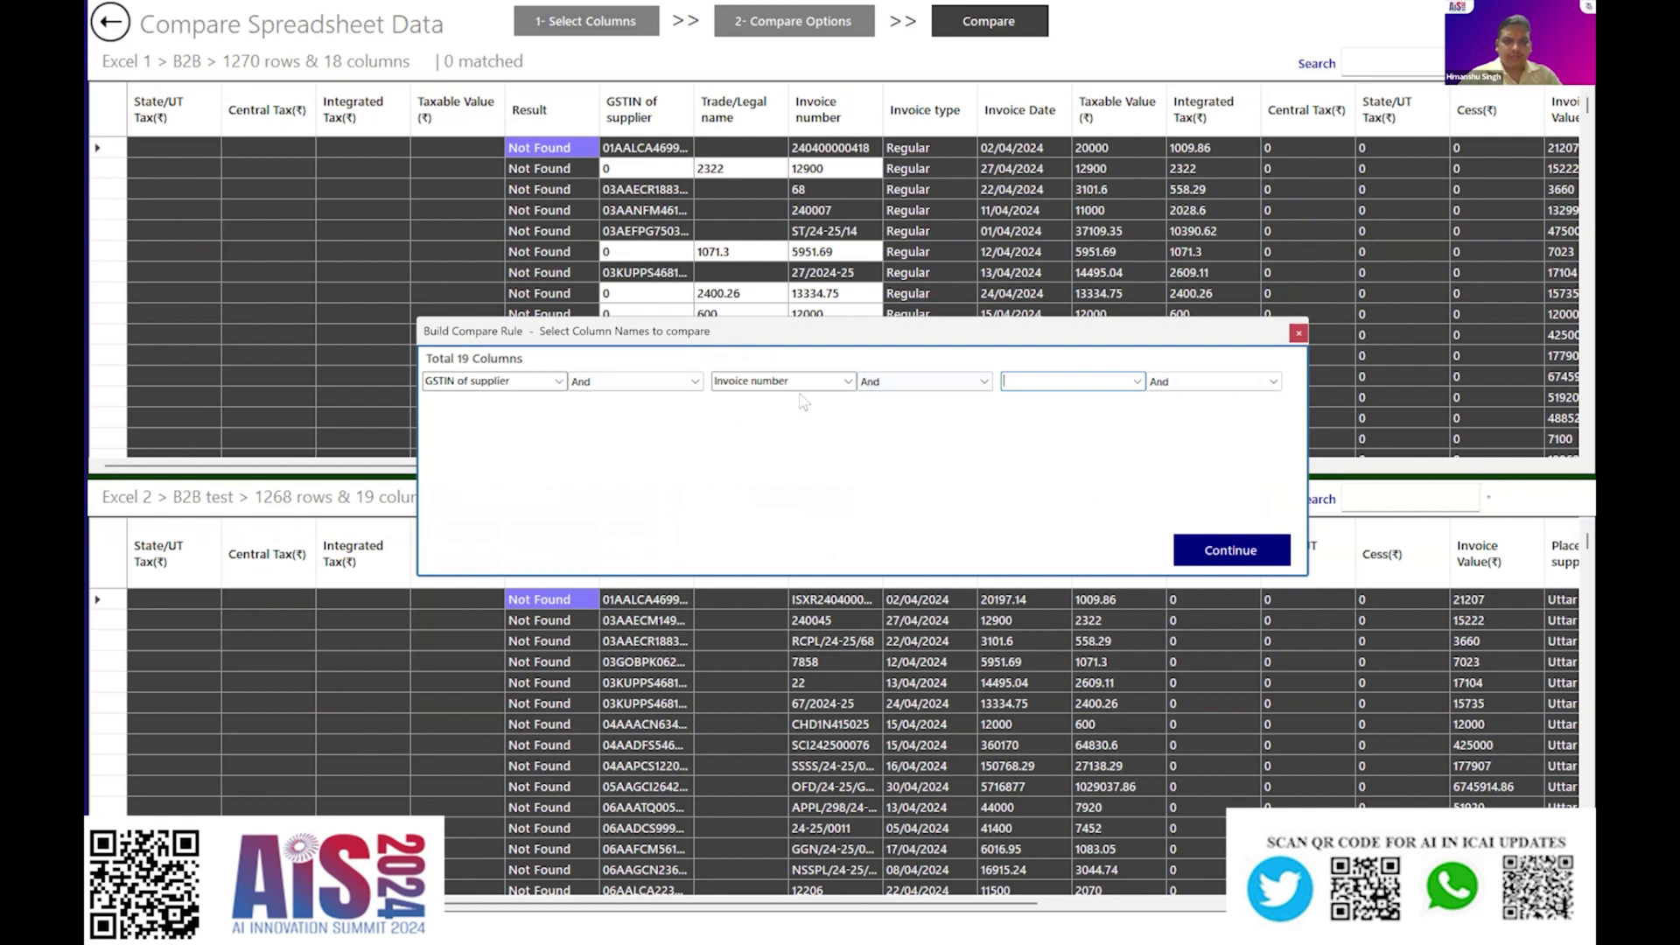
click(559, 382)
click(560, 385)
click(860, 386)
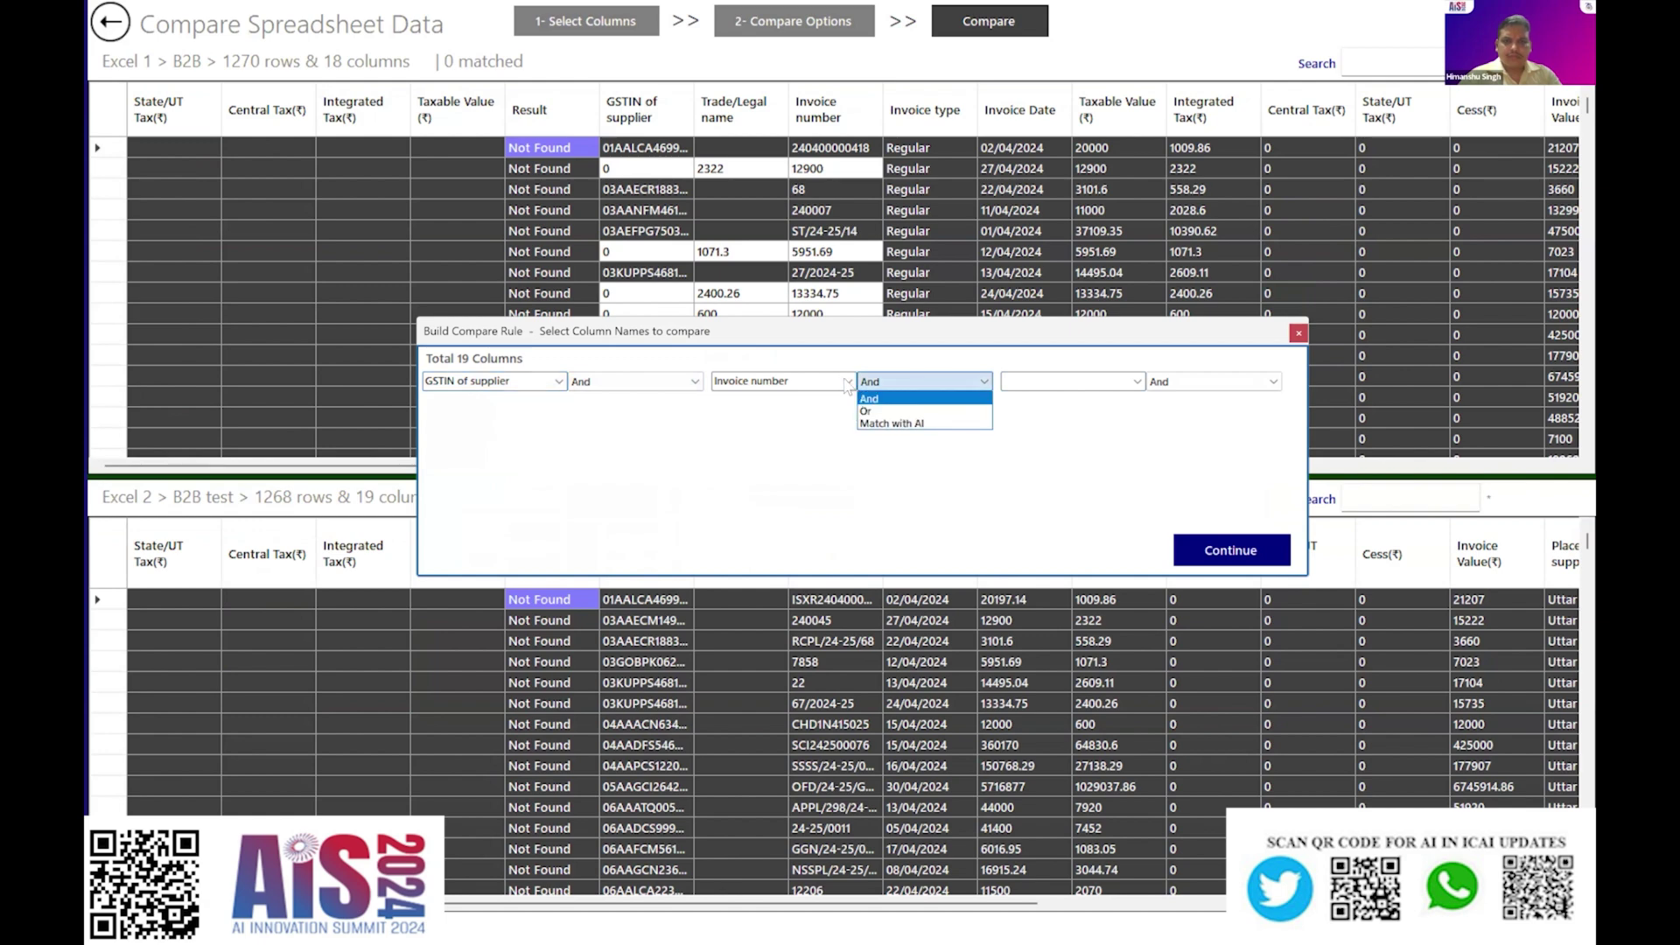
click(866, 398)
click(1243, 552)
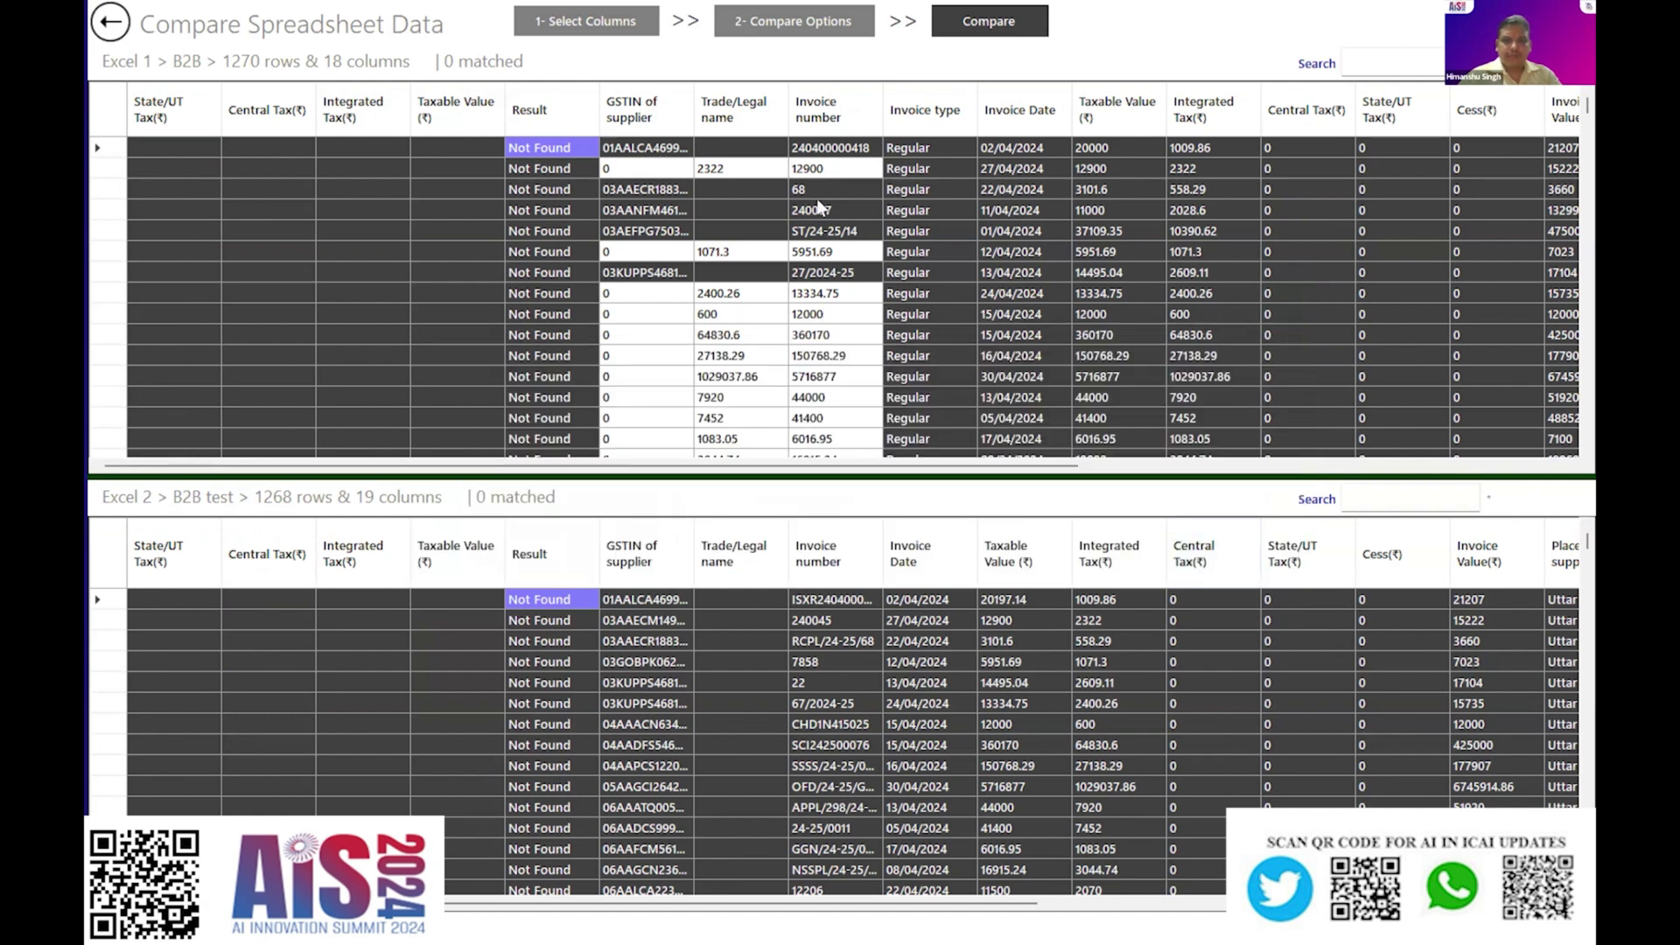
click(818, 21)
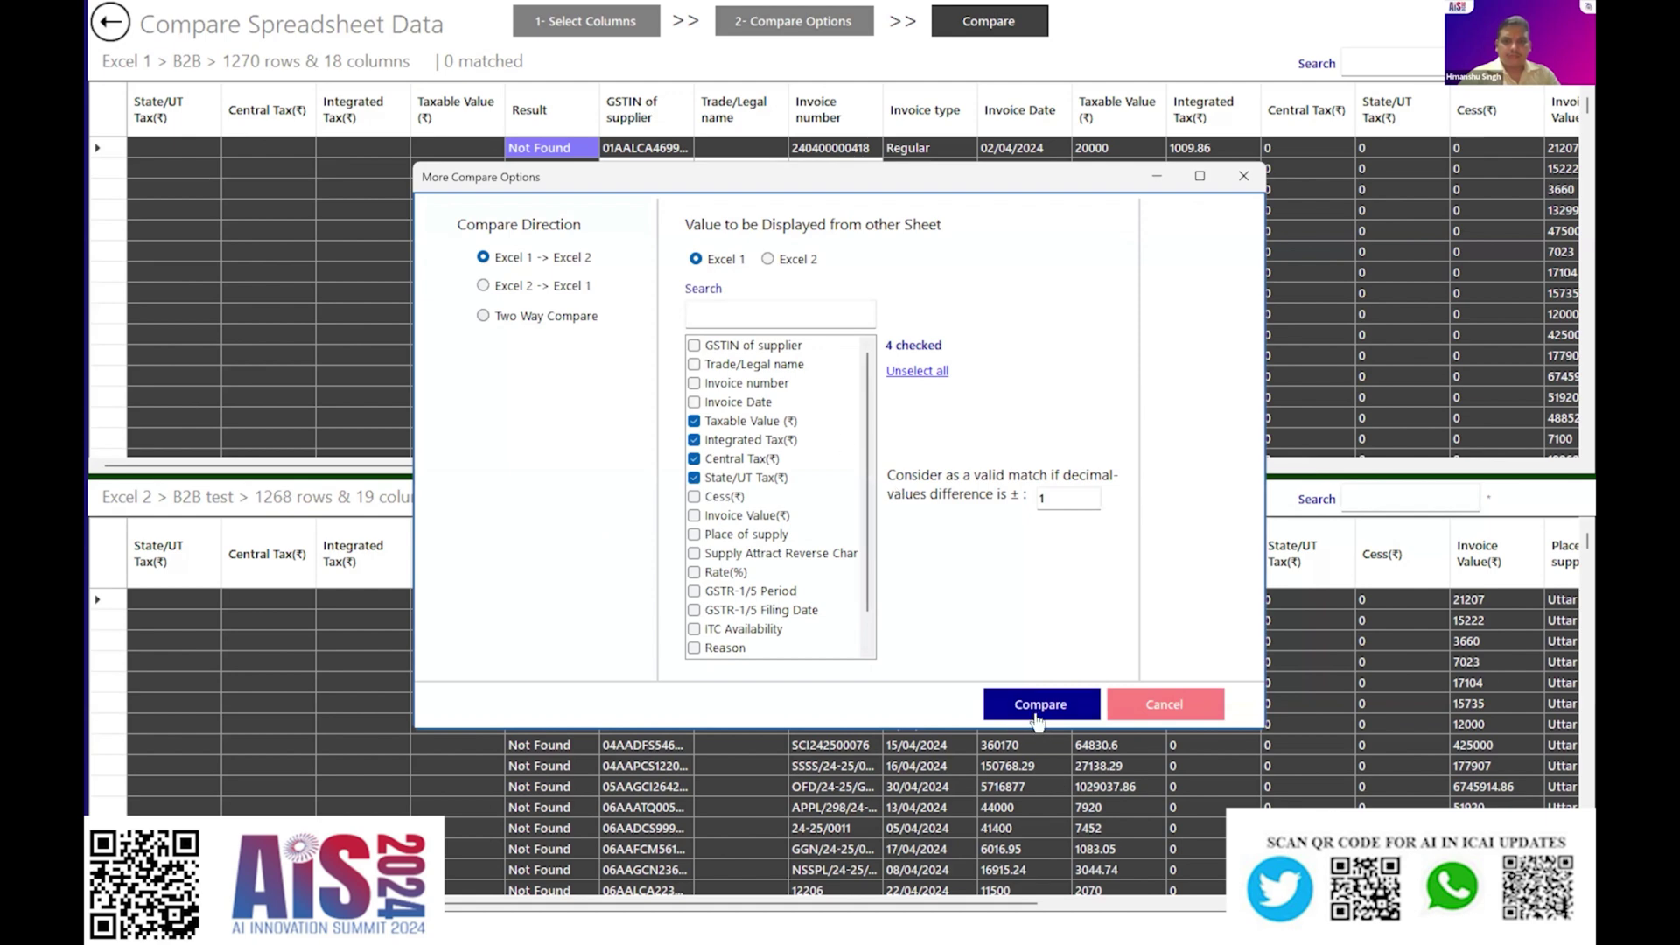
click(1037, 718)
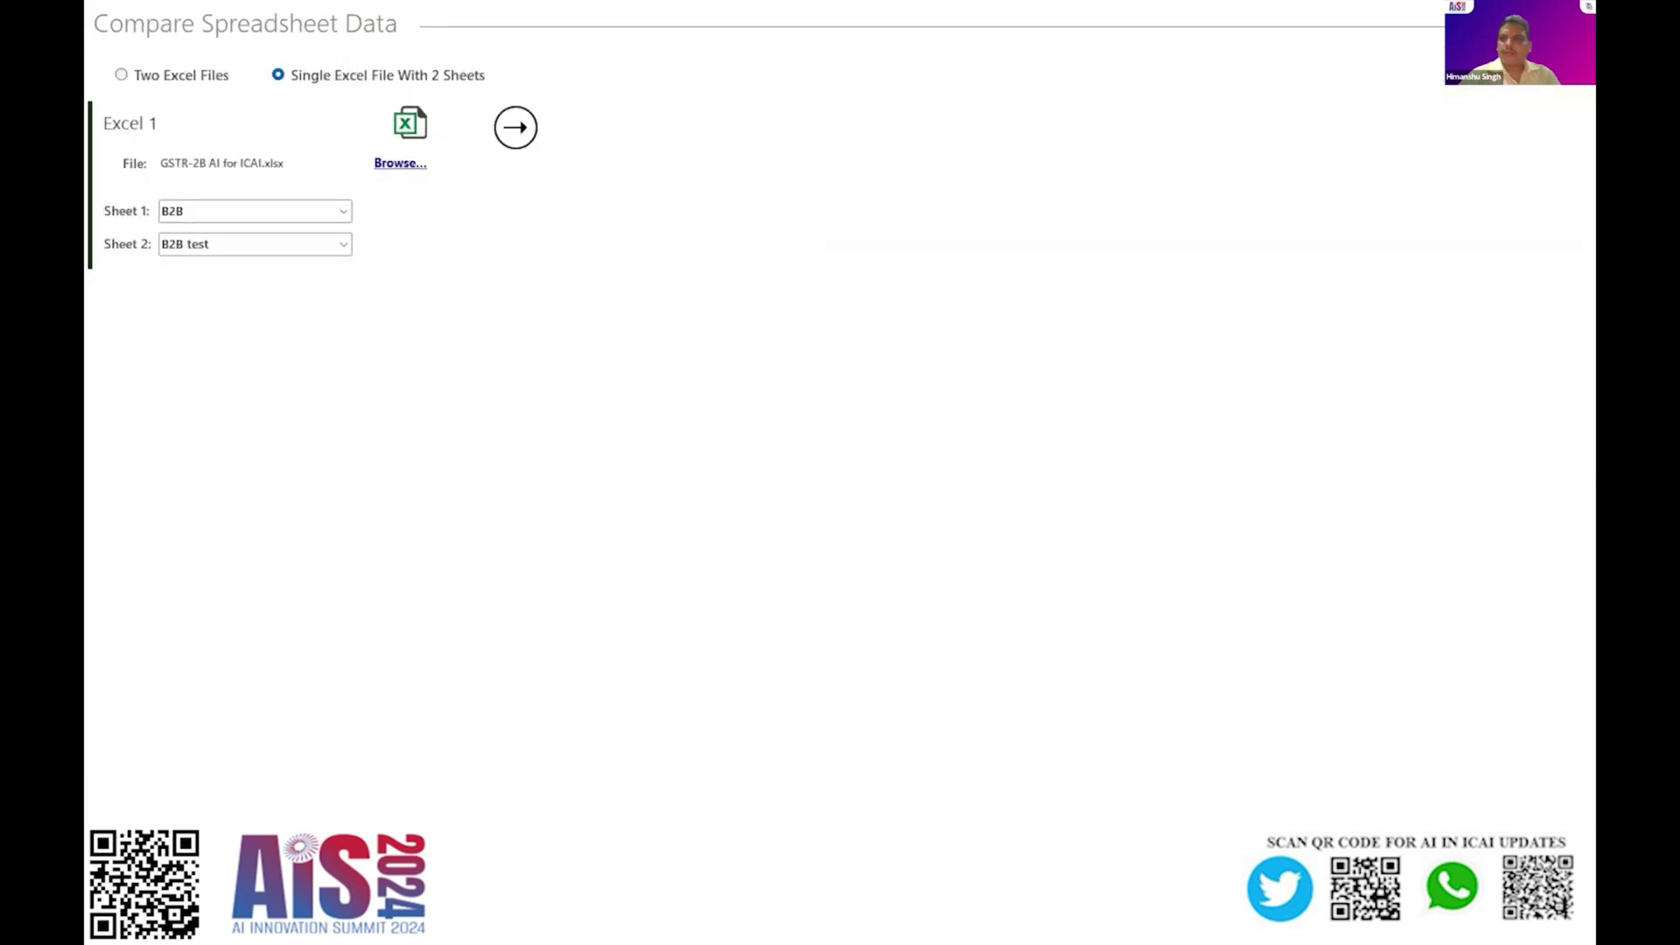
- Launch the Speqta comparison tool again from the desktop and set it to Single Excel File With 2 Sheets
key(super+d)
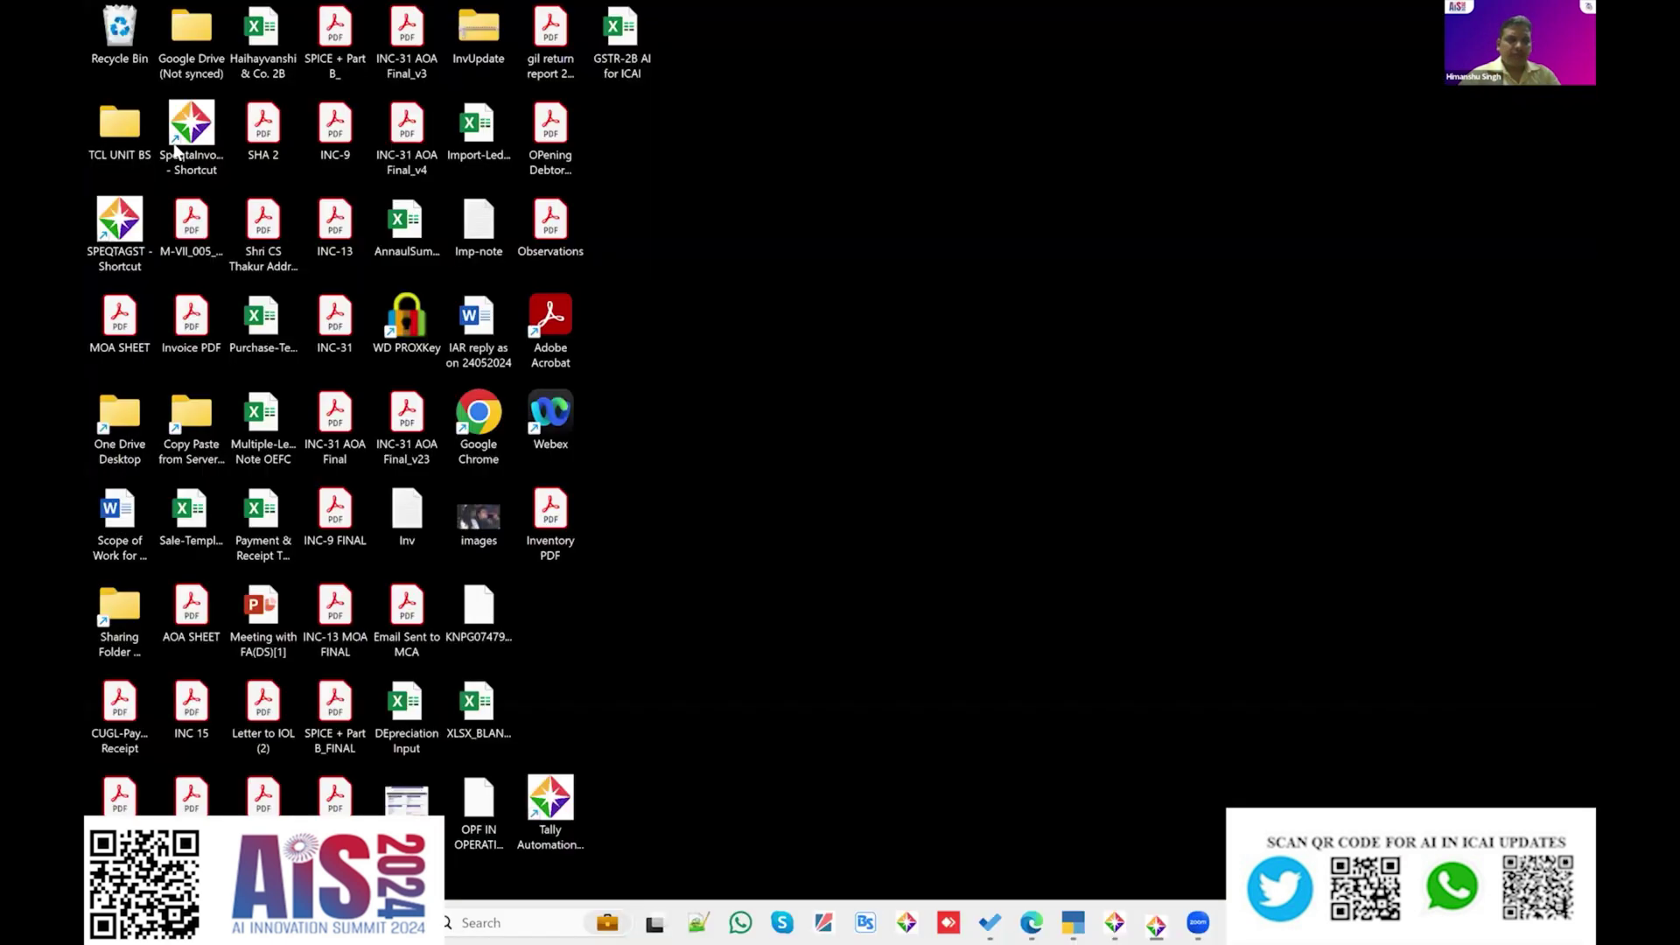
double_click(179, 140)
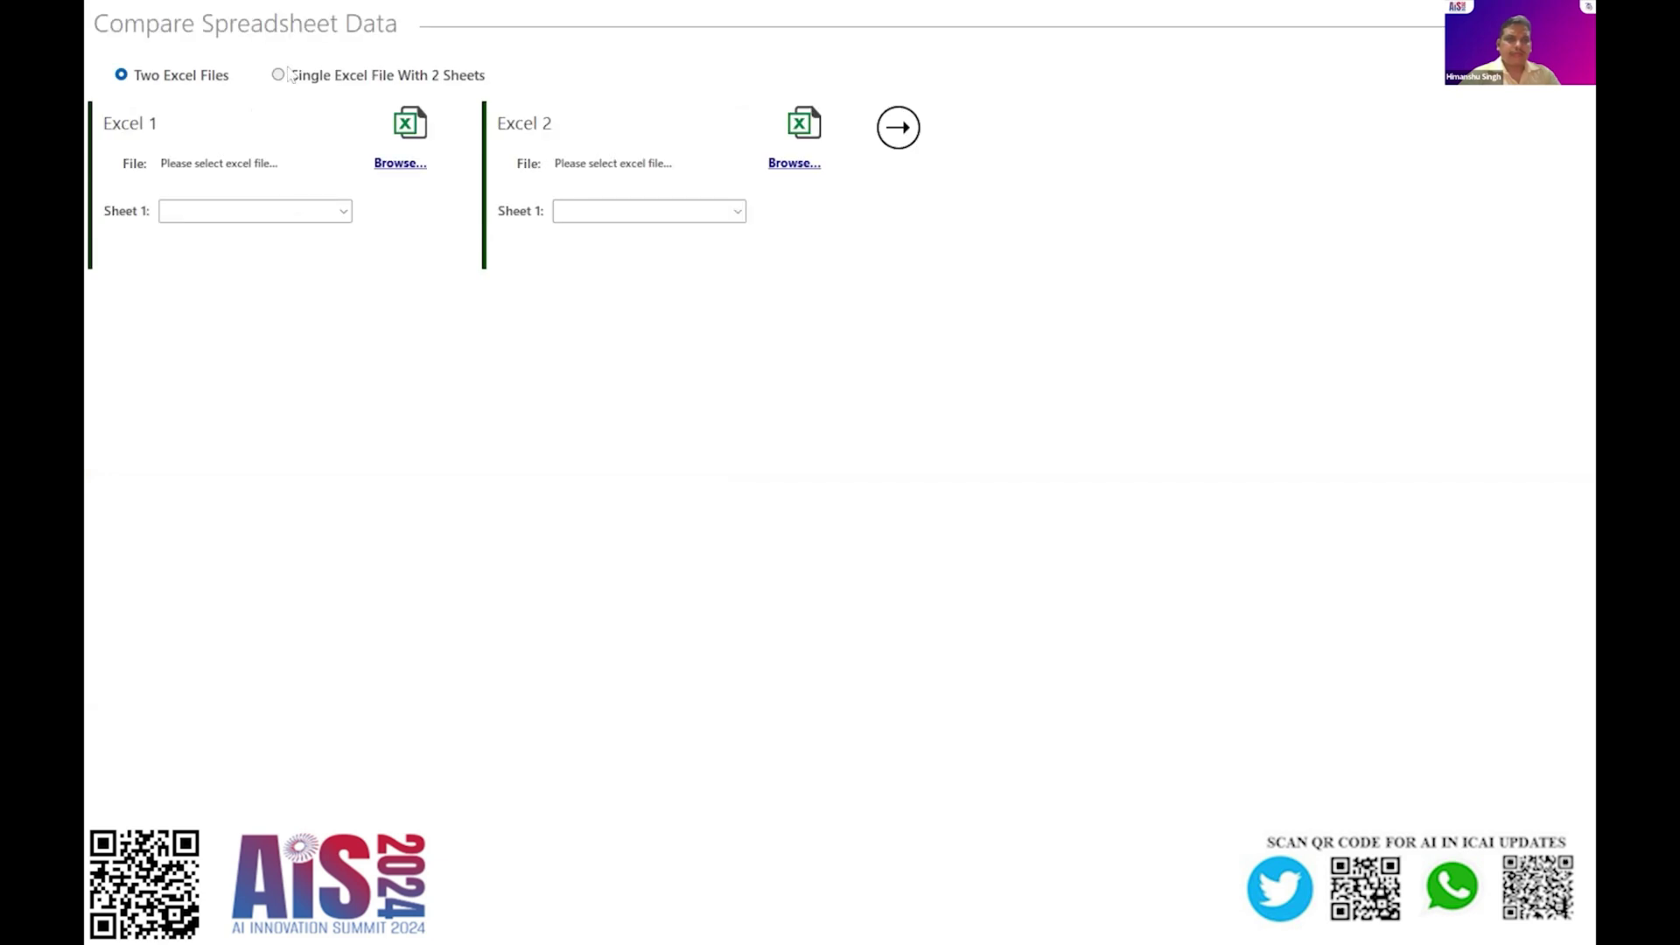
click(284, 75)
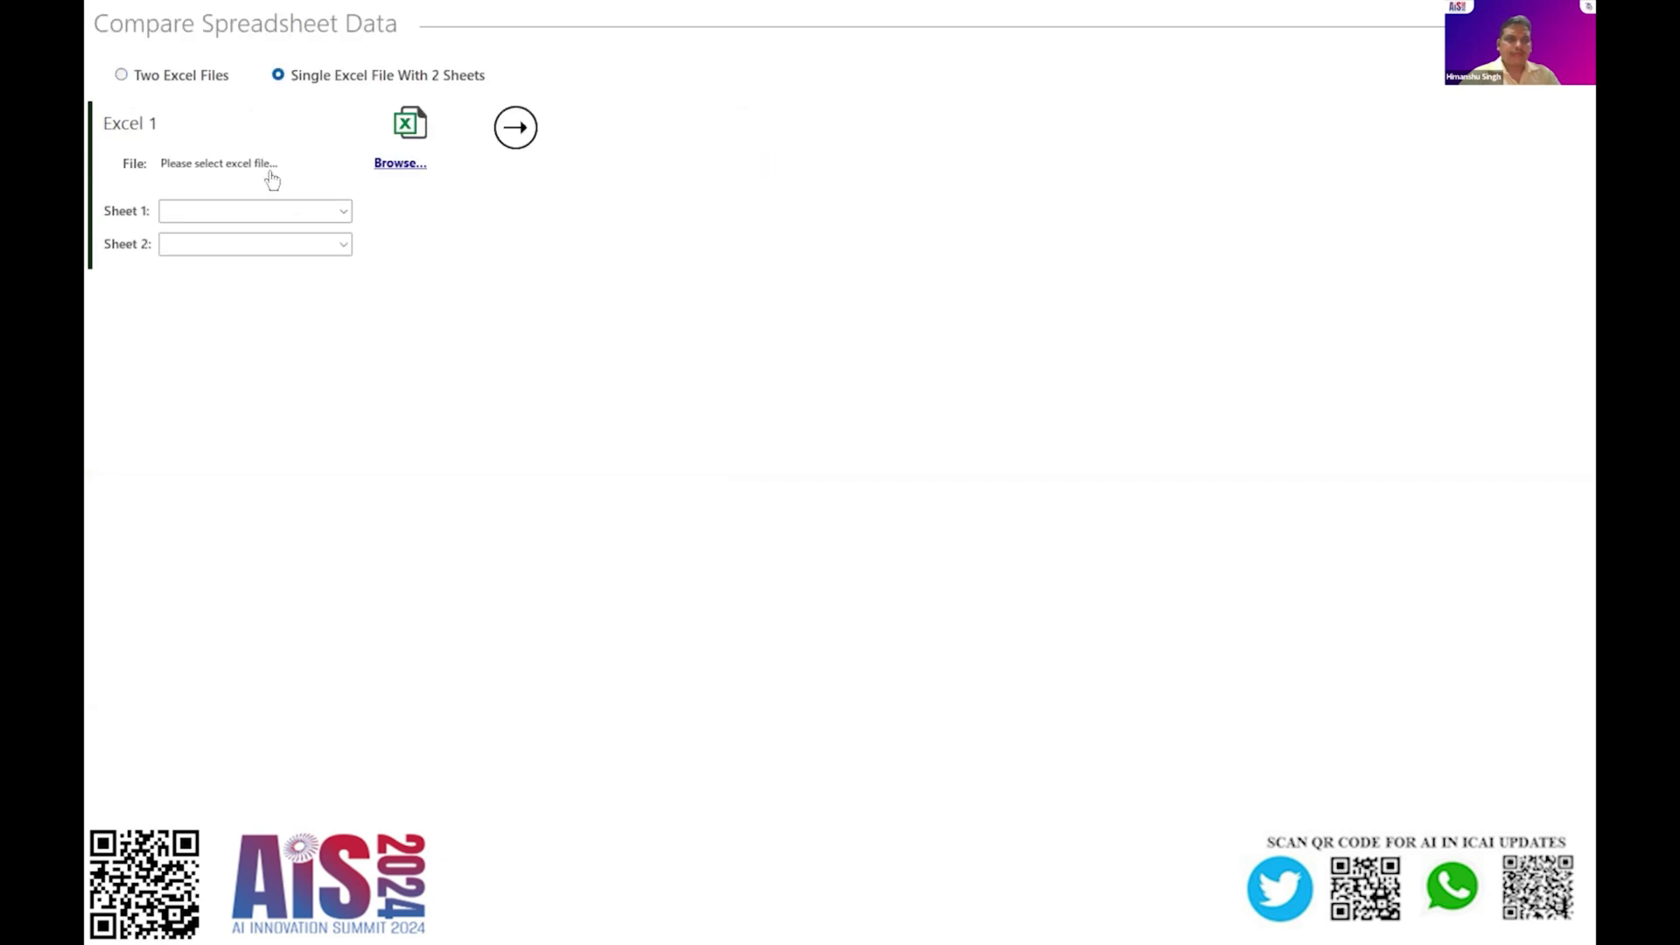
- Load GSTR-2B AI for ICAI.xlsx with B2B as Sheet 1 and B2B test as Sheet 2, and continue to the data view
click(401, 163)
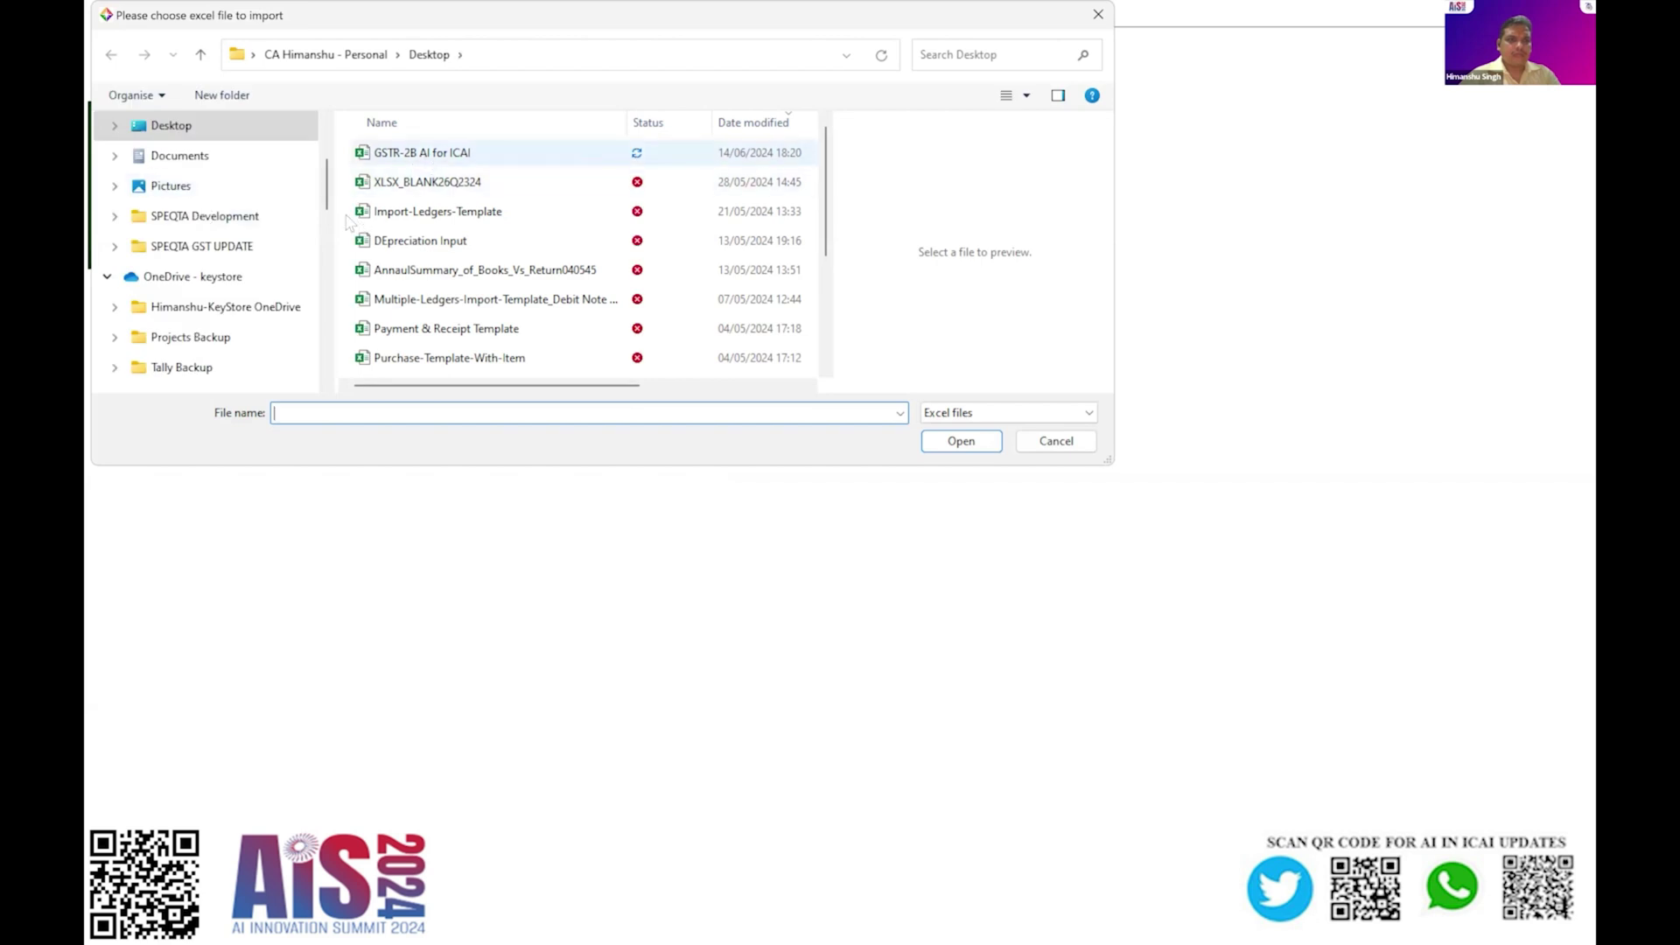
key(Escape)
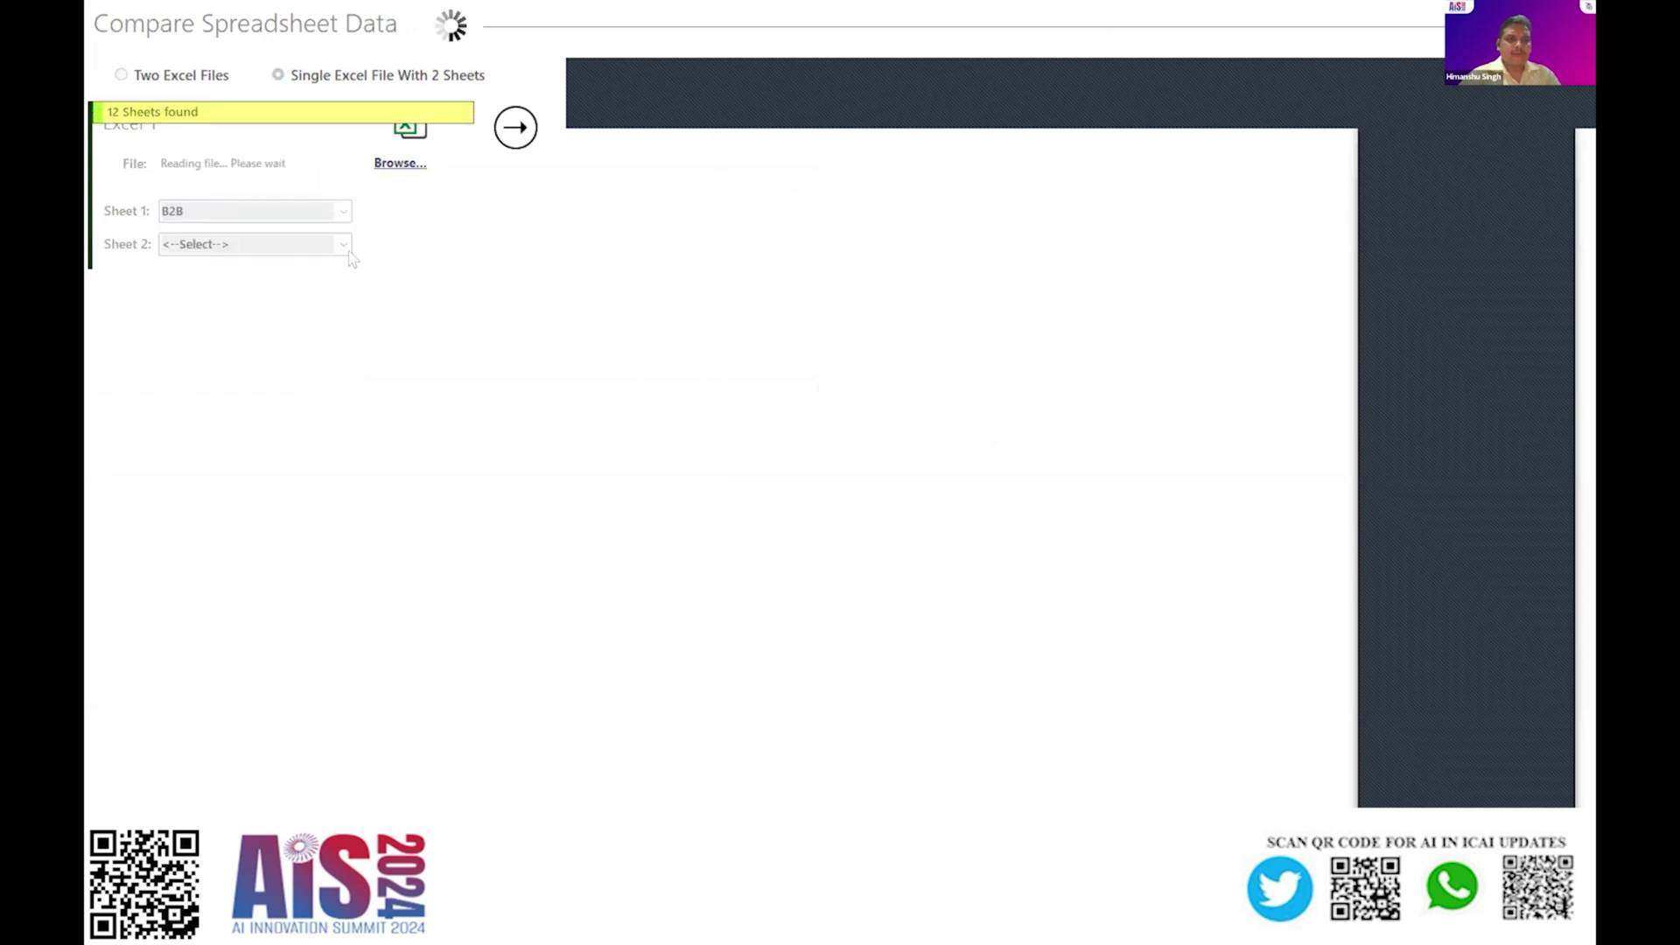
click(321, 248)
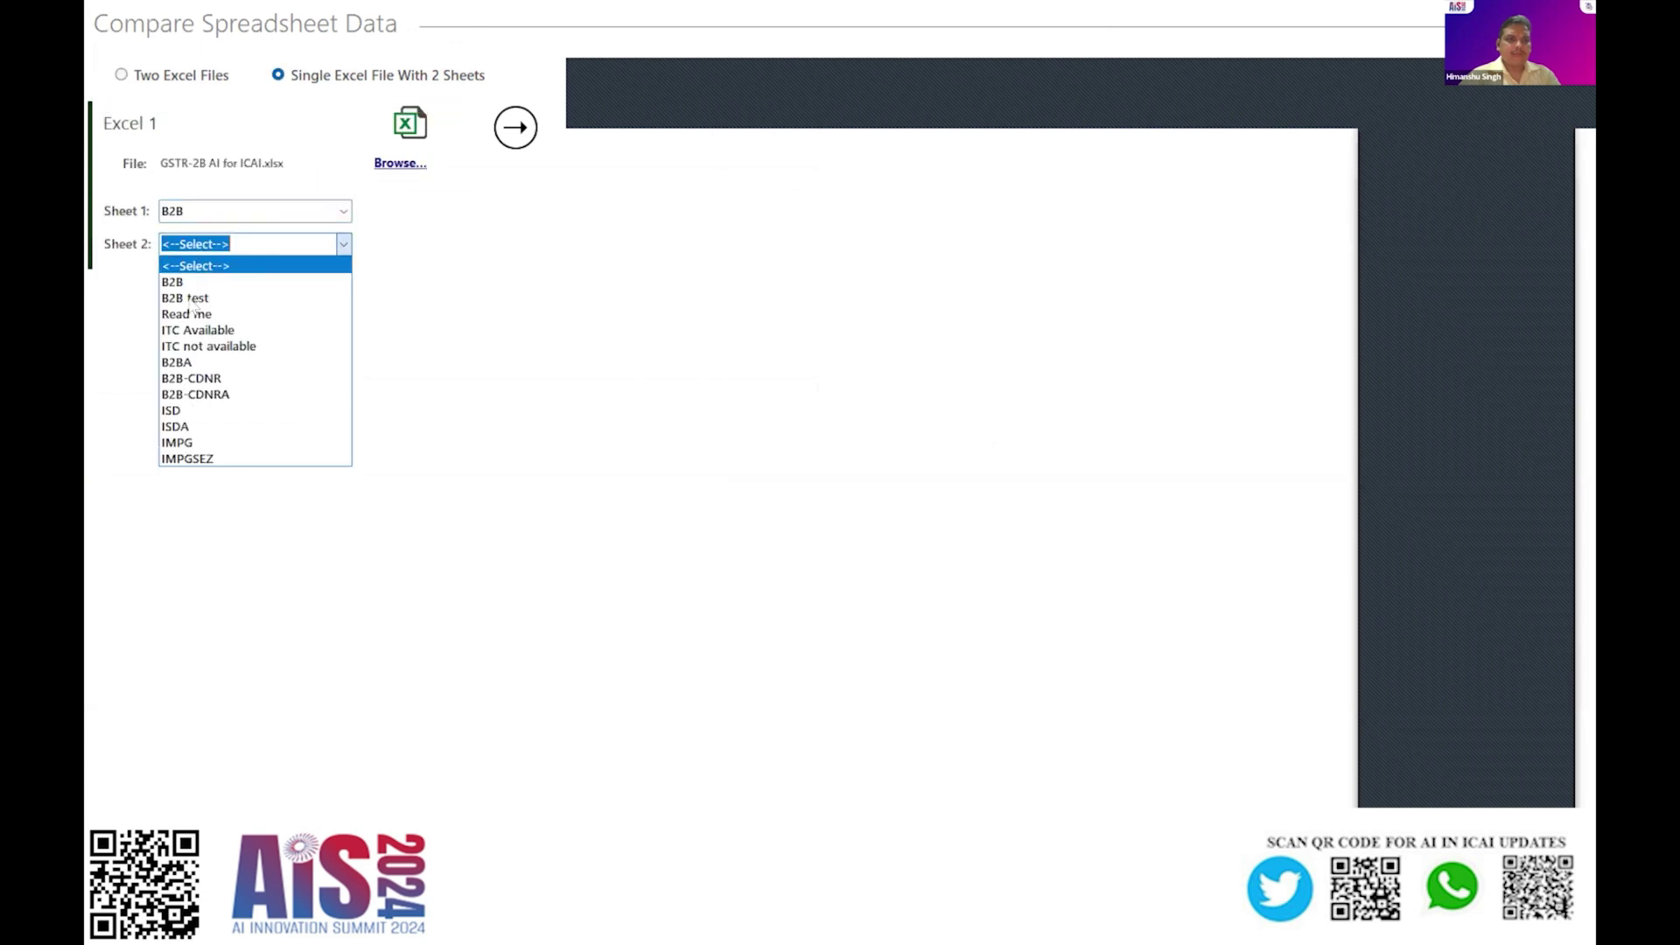
click(189, 298)
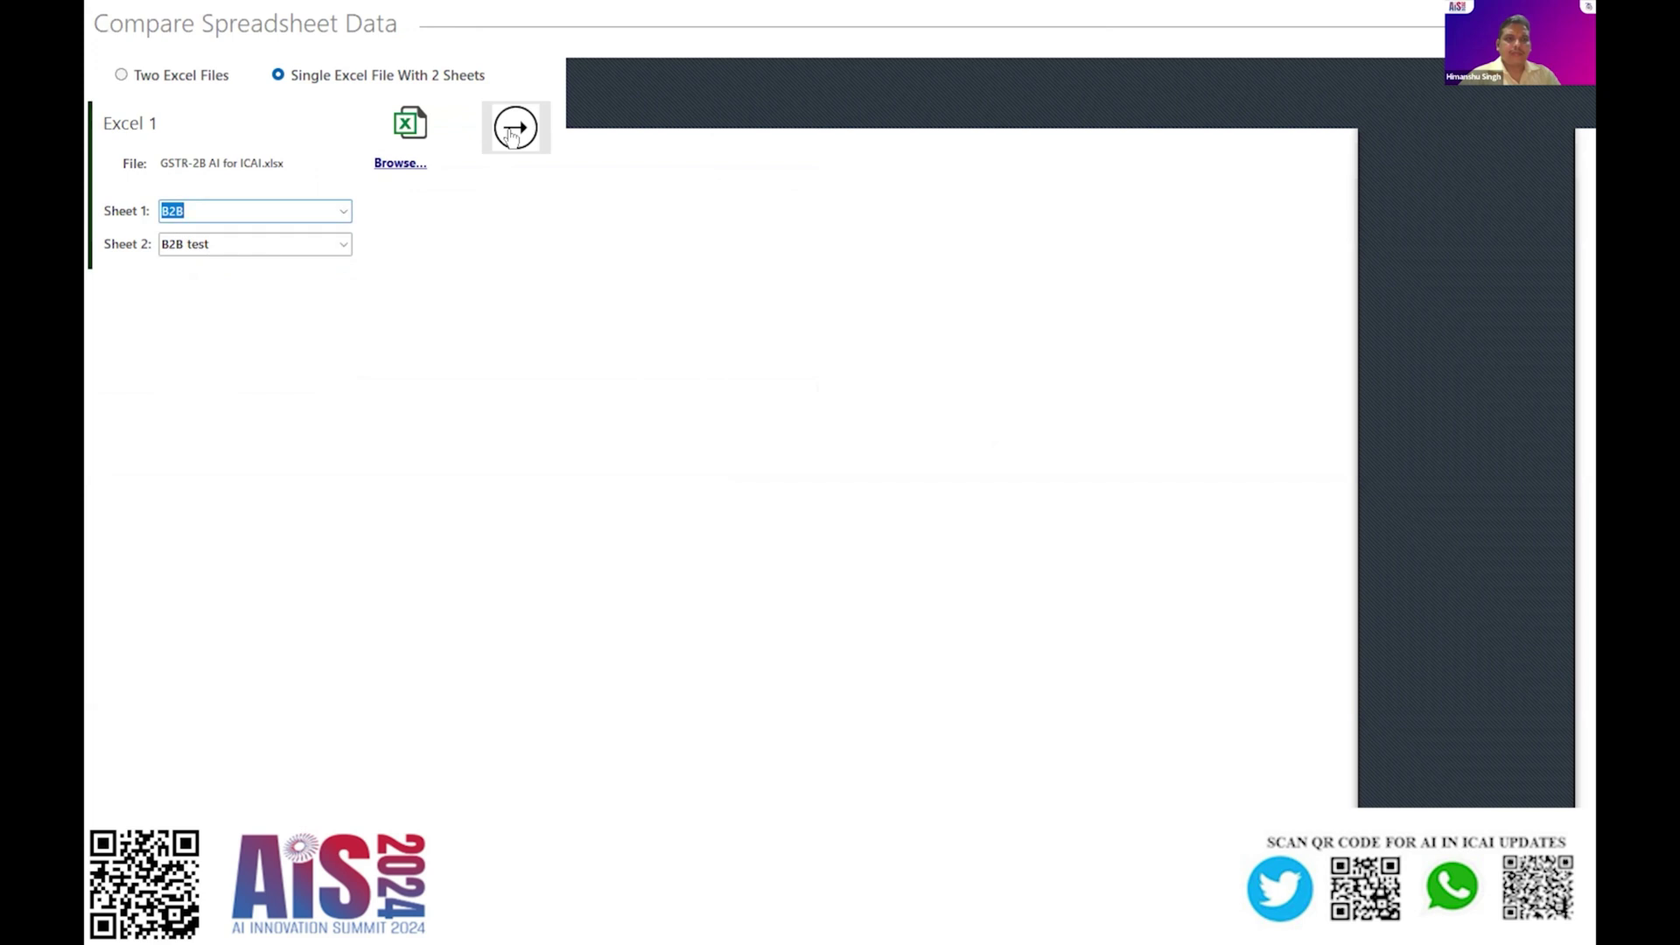
click(514, 129)
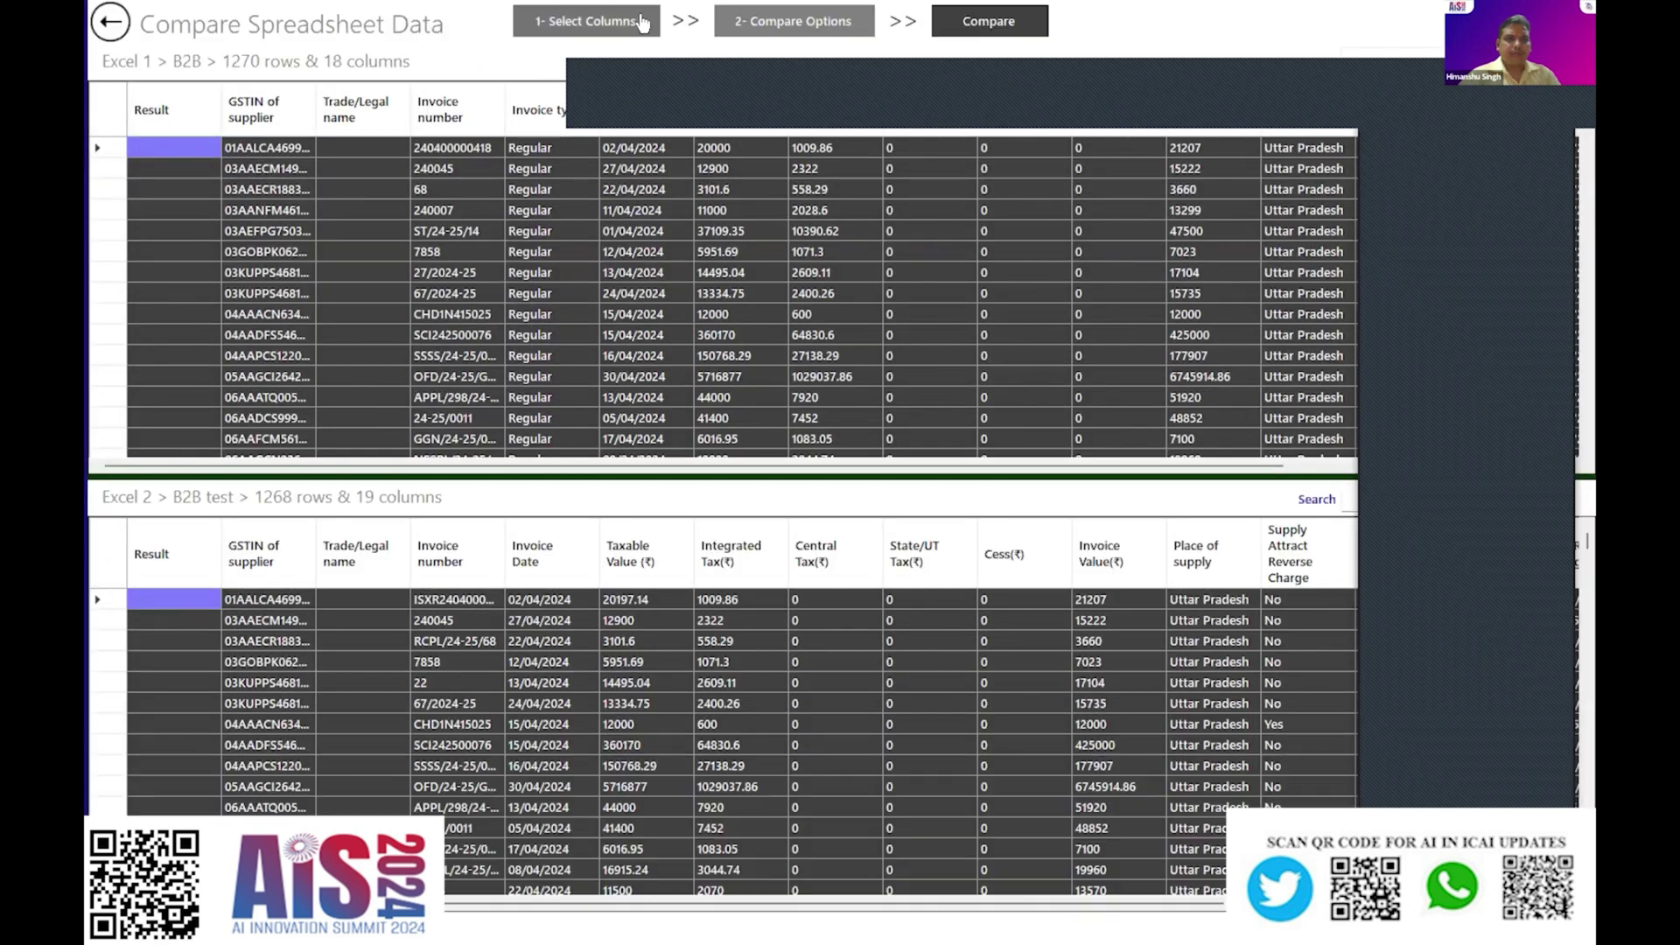
- Build the compare rule GSTIN of supplier And Invoice number and continue to the compare options
click(643, 23)
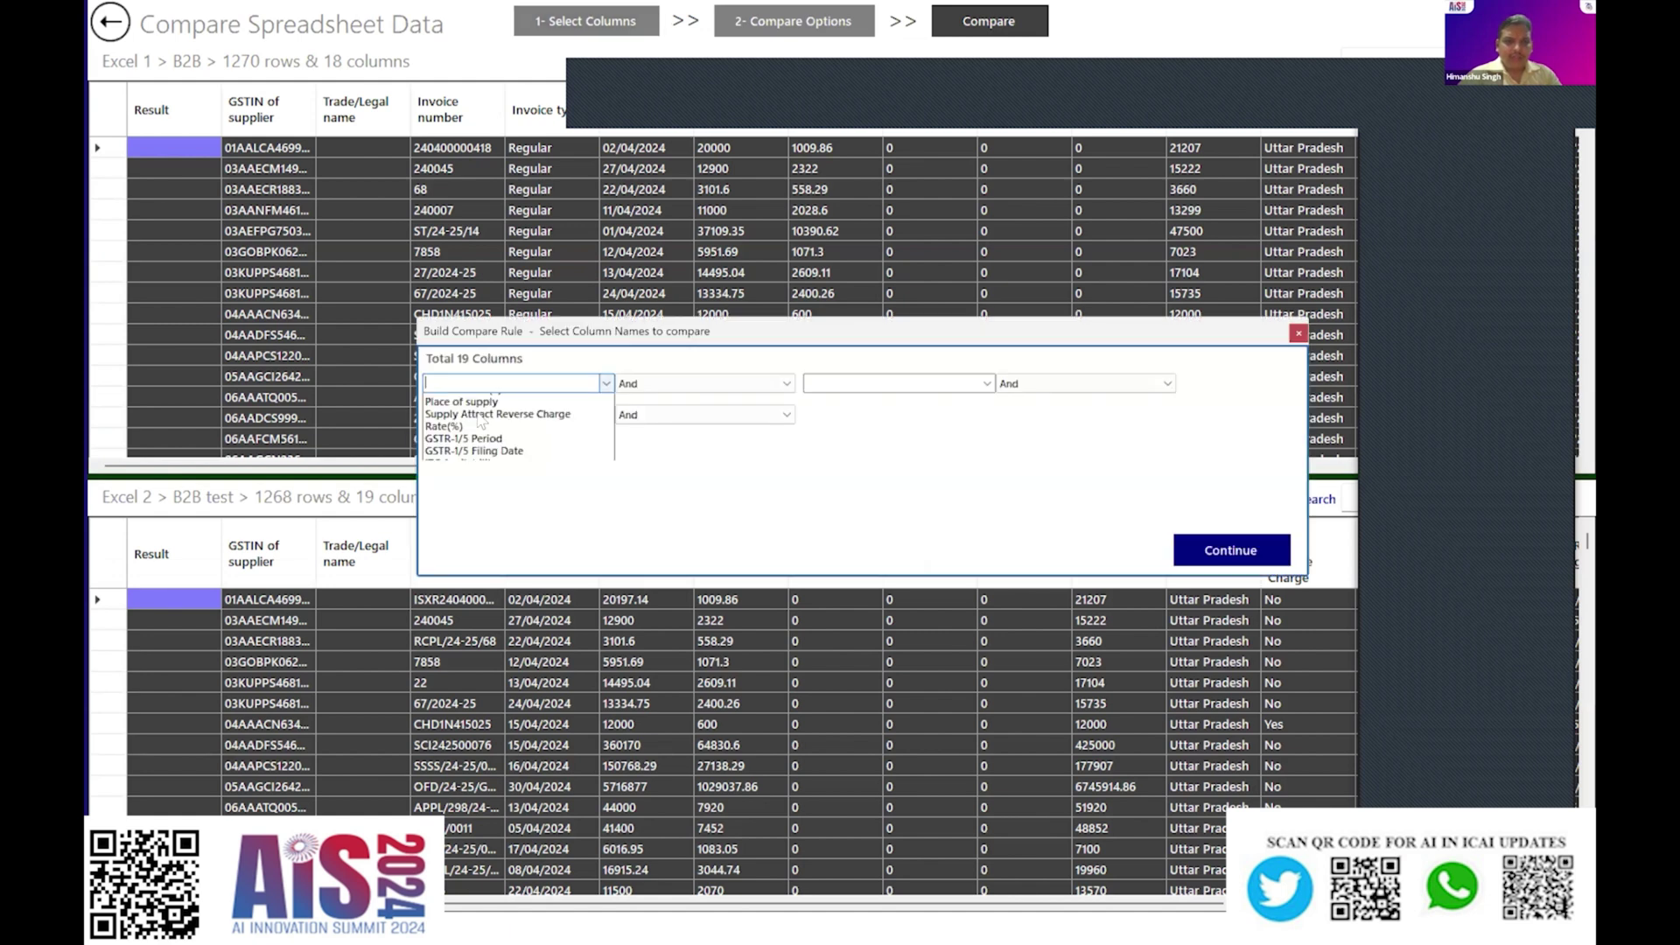
click(479, 423)
click(979, 391)
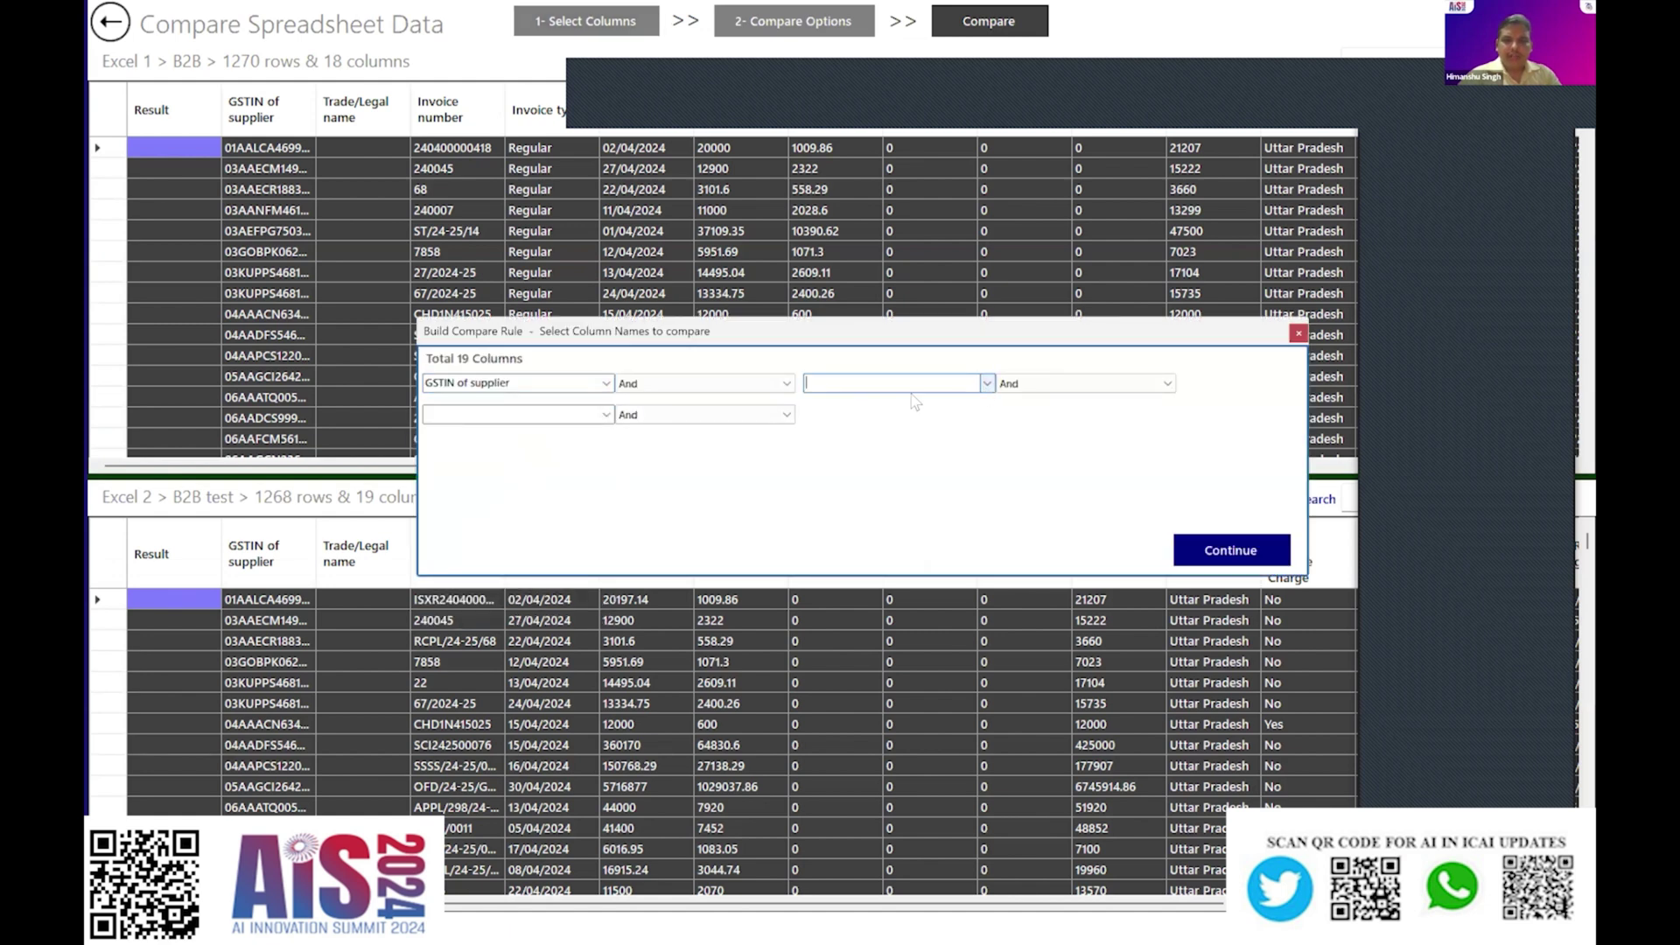
click(987, 383)
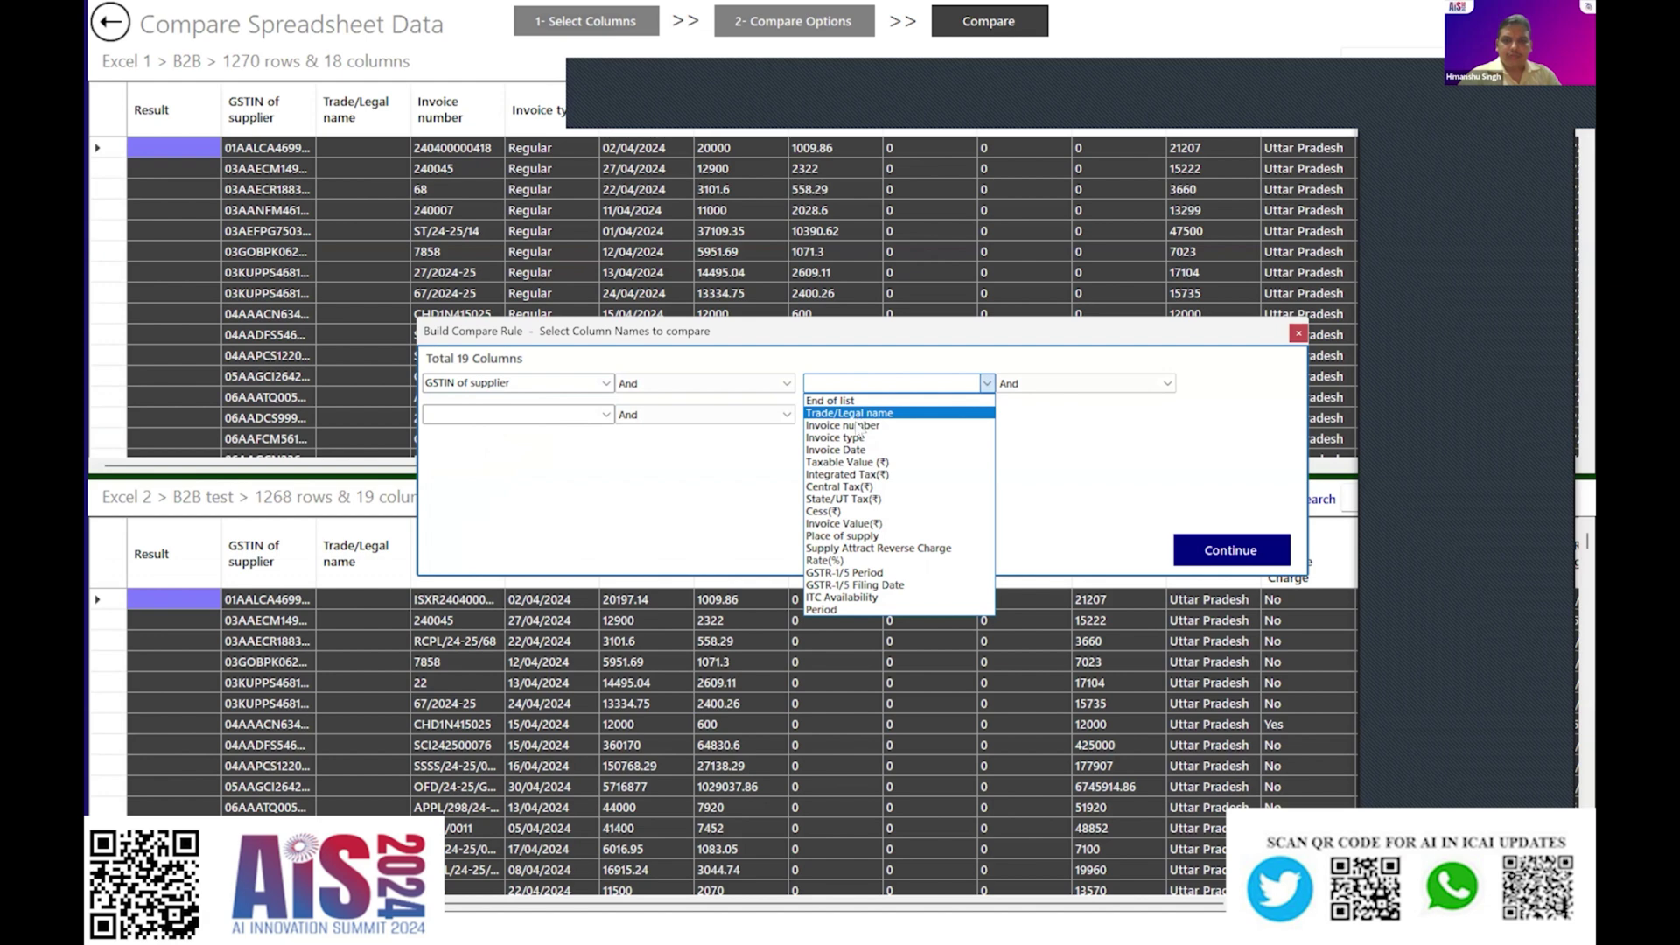
click(860, 427)
click(1197, 550)
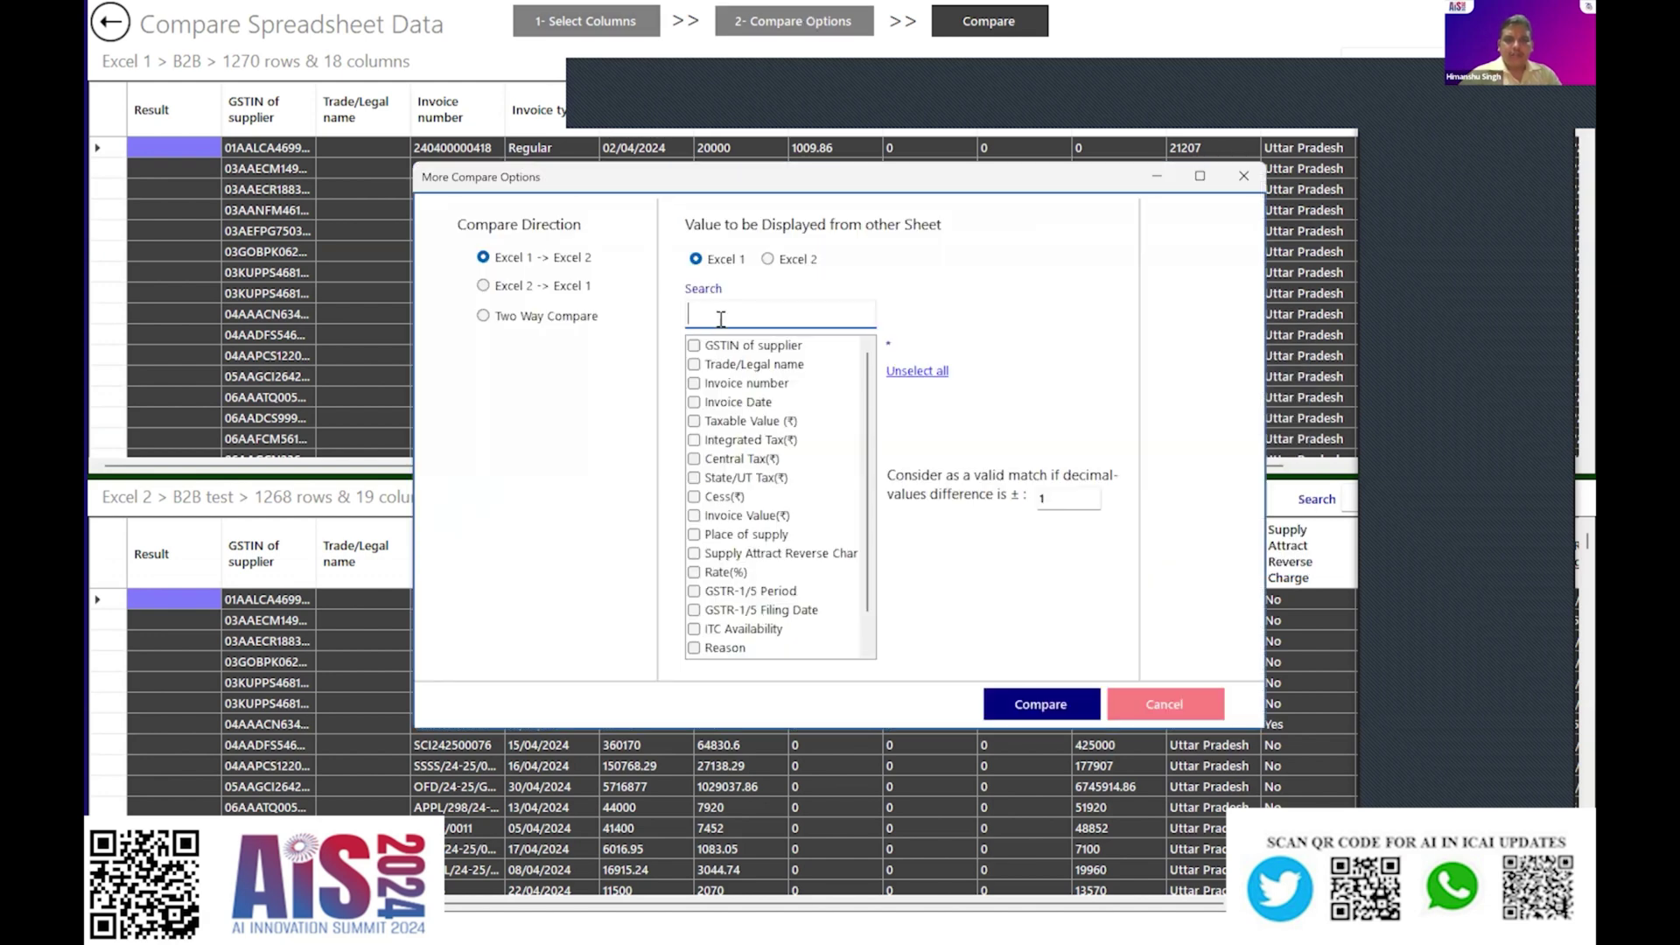
- Display Taxable Value, Integrated Tax, Central Tax and State/UT Tax for Excel 1, run the Excel 1 -> Excel 2 comparison, and close the options
click(735, 424)
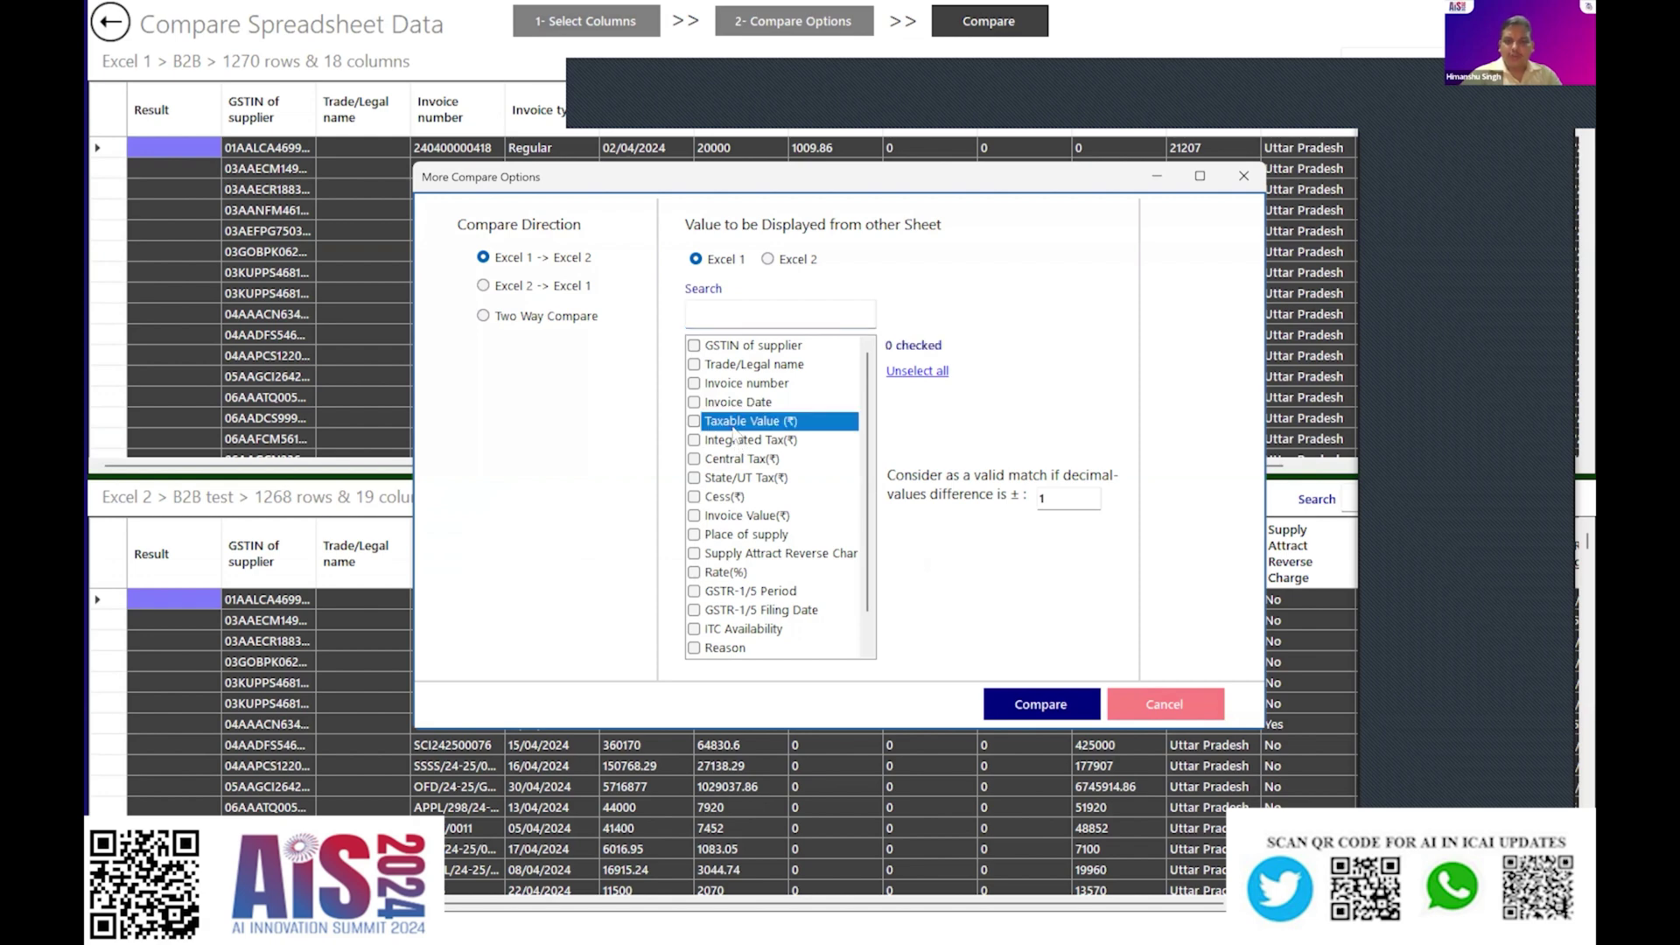
key(space)
key(Down)
key(space)
key(Down)
key(space)
key(Down)
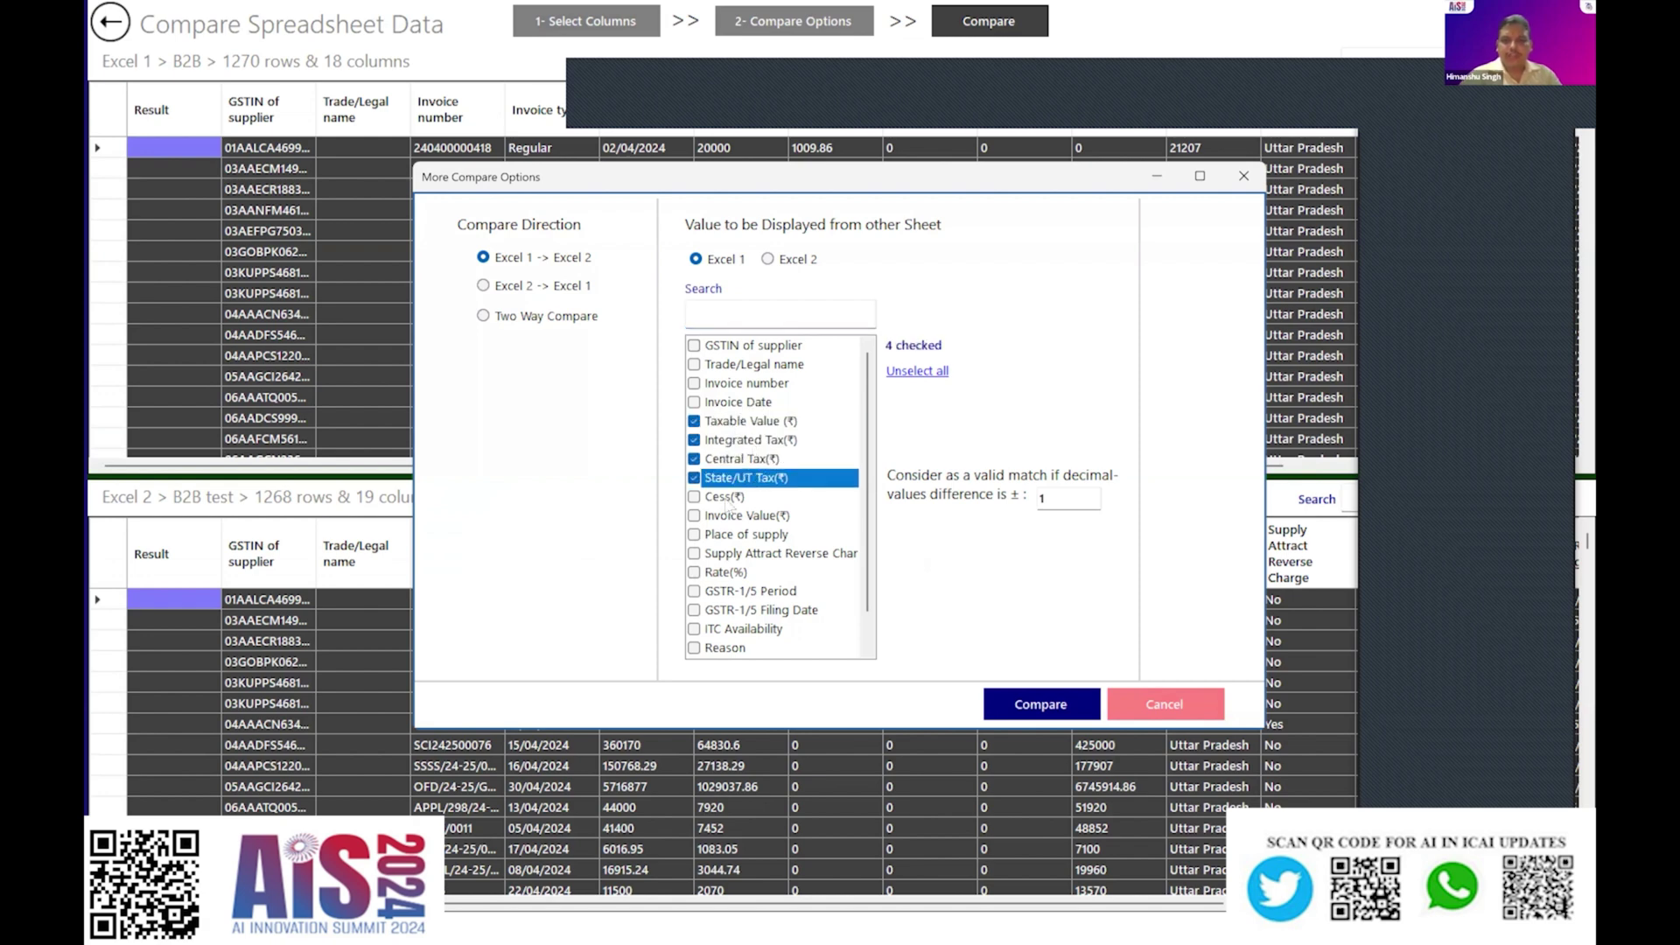
click(1020, 707)
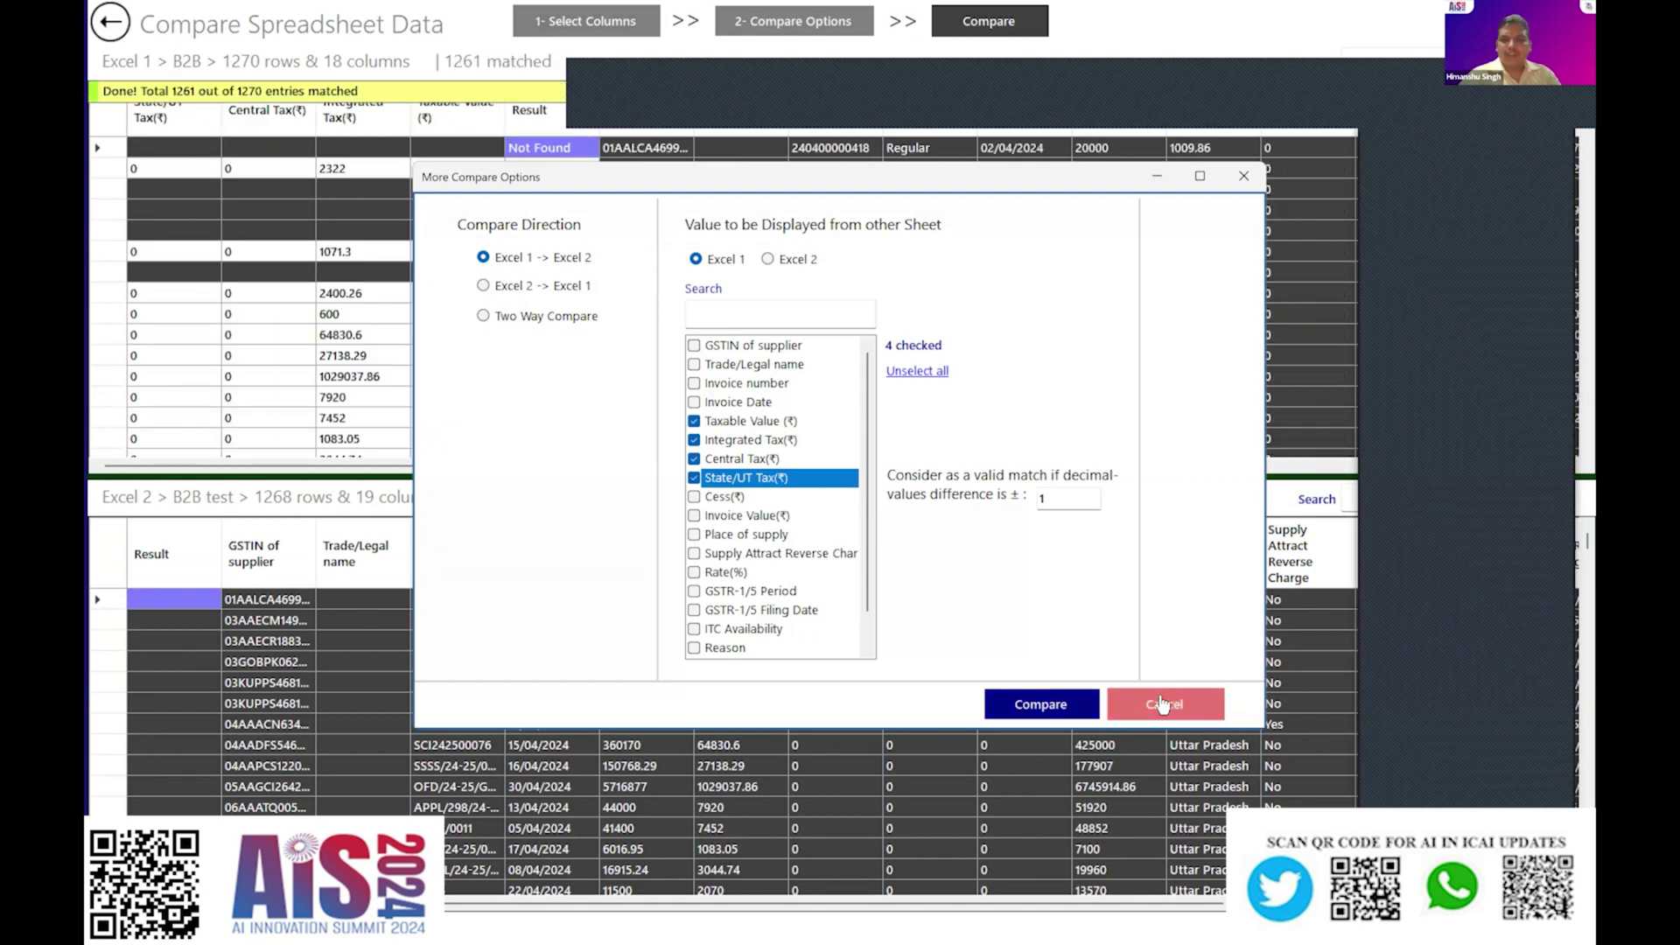
key(Escape)
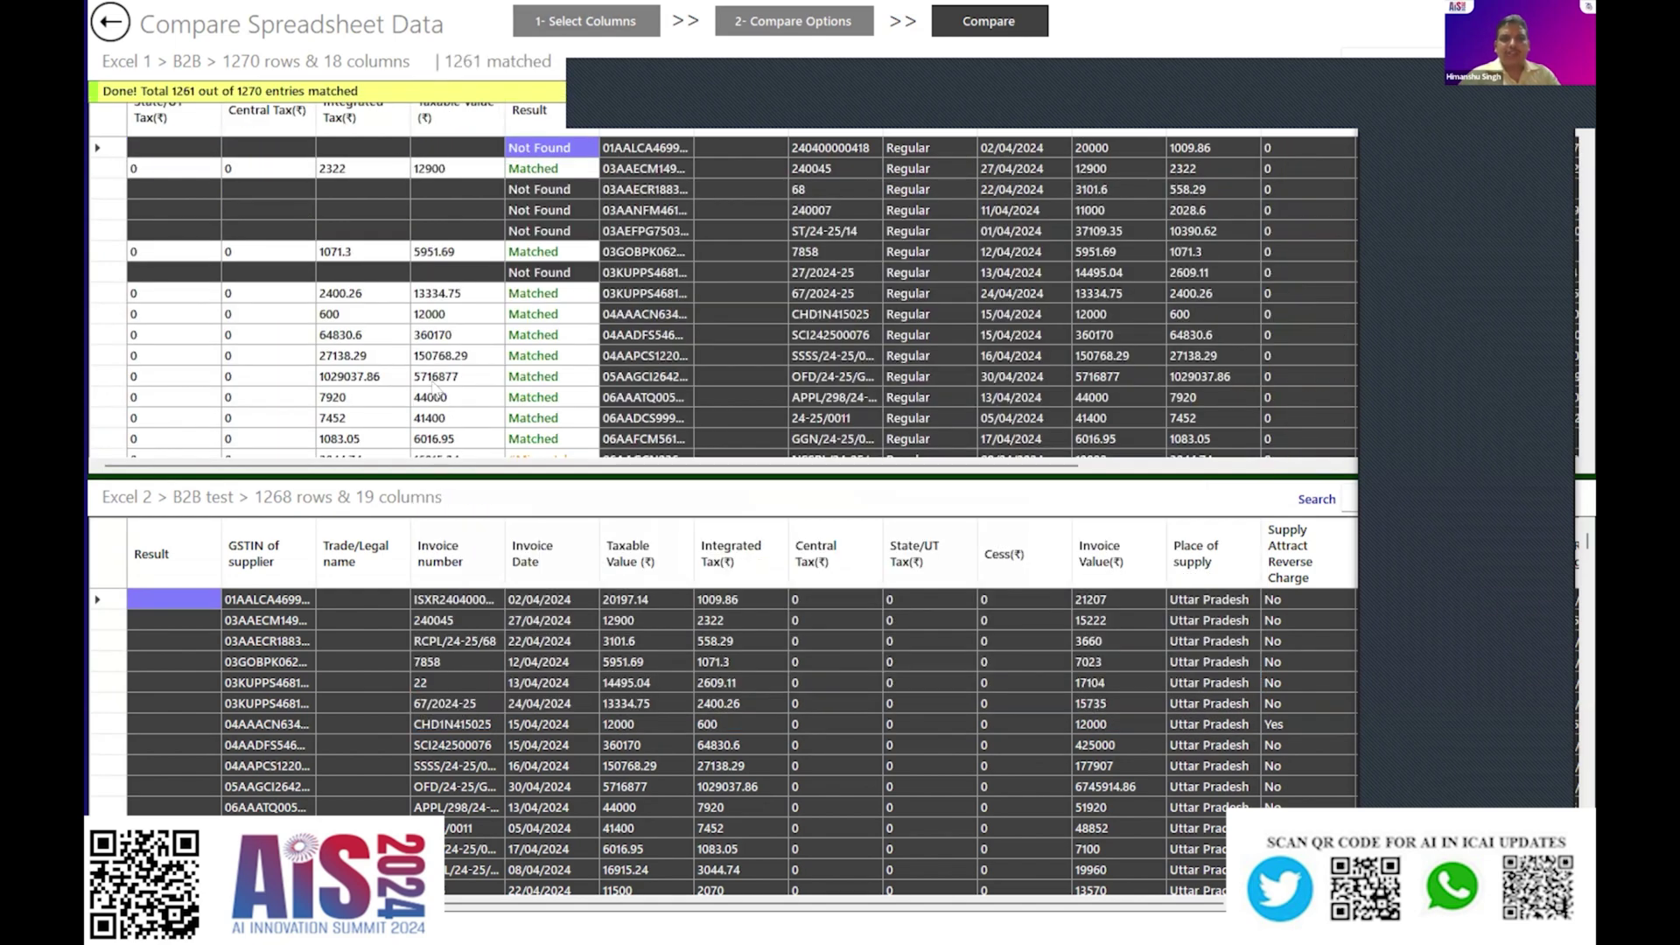
- Examine the matched rows in Excel 1 and check their fetched tax values against the corresponding row in Excel 2
click(552, 337)
key(Up)
key(Up)
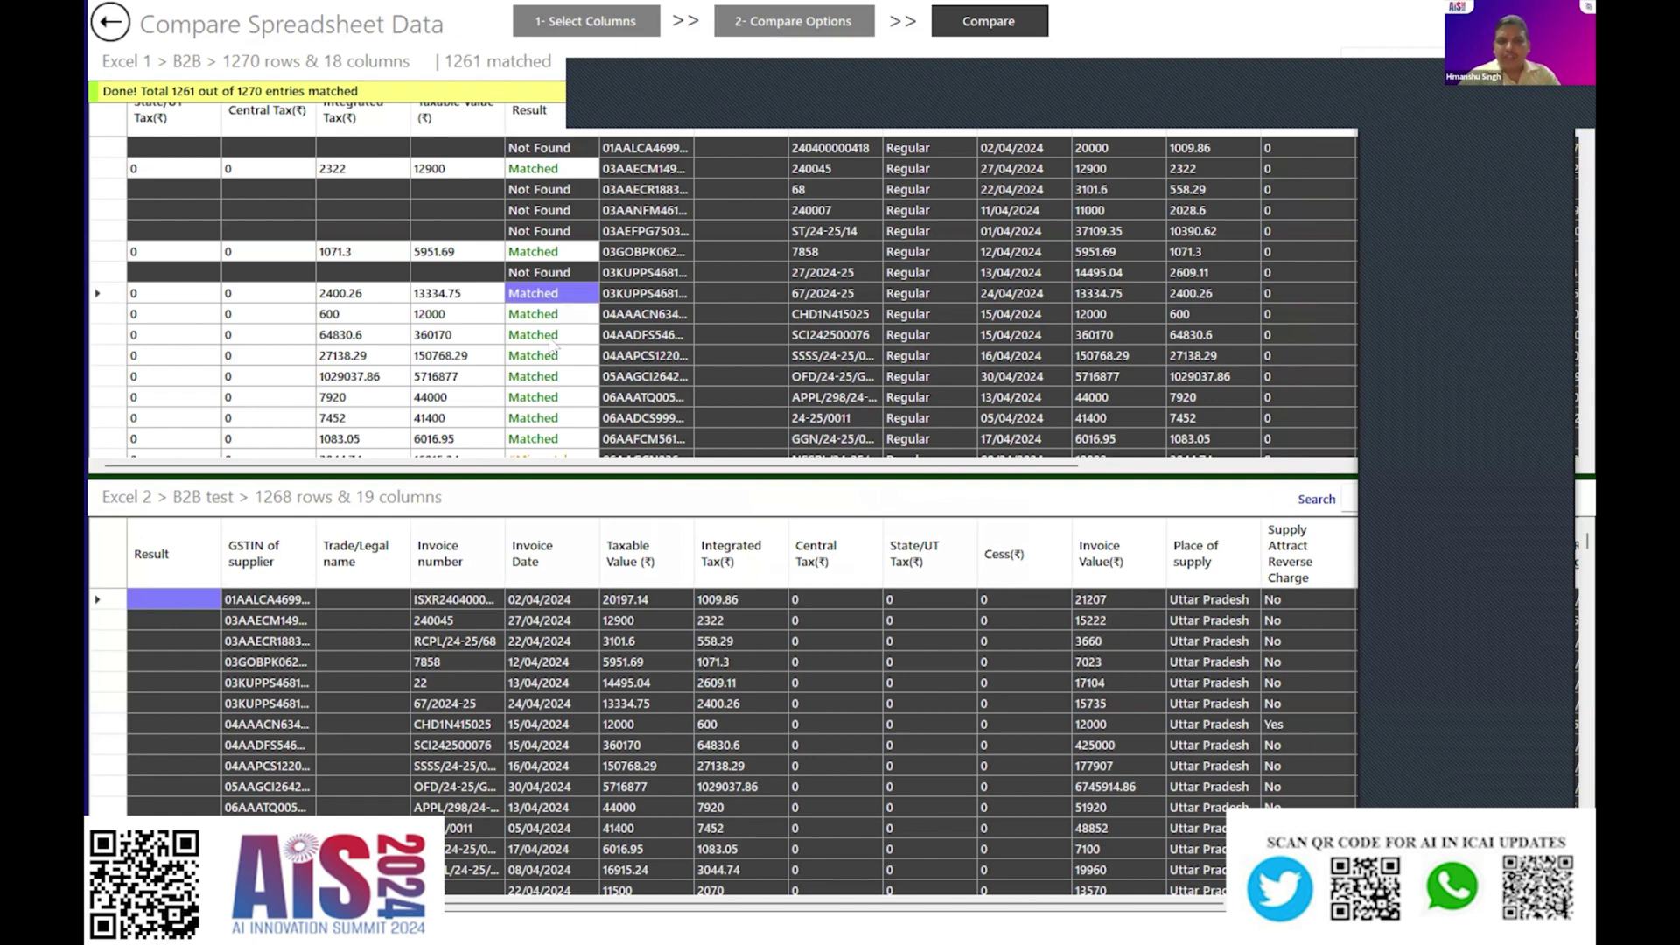
key(Up)
key(Down)
key(Down)
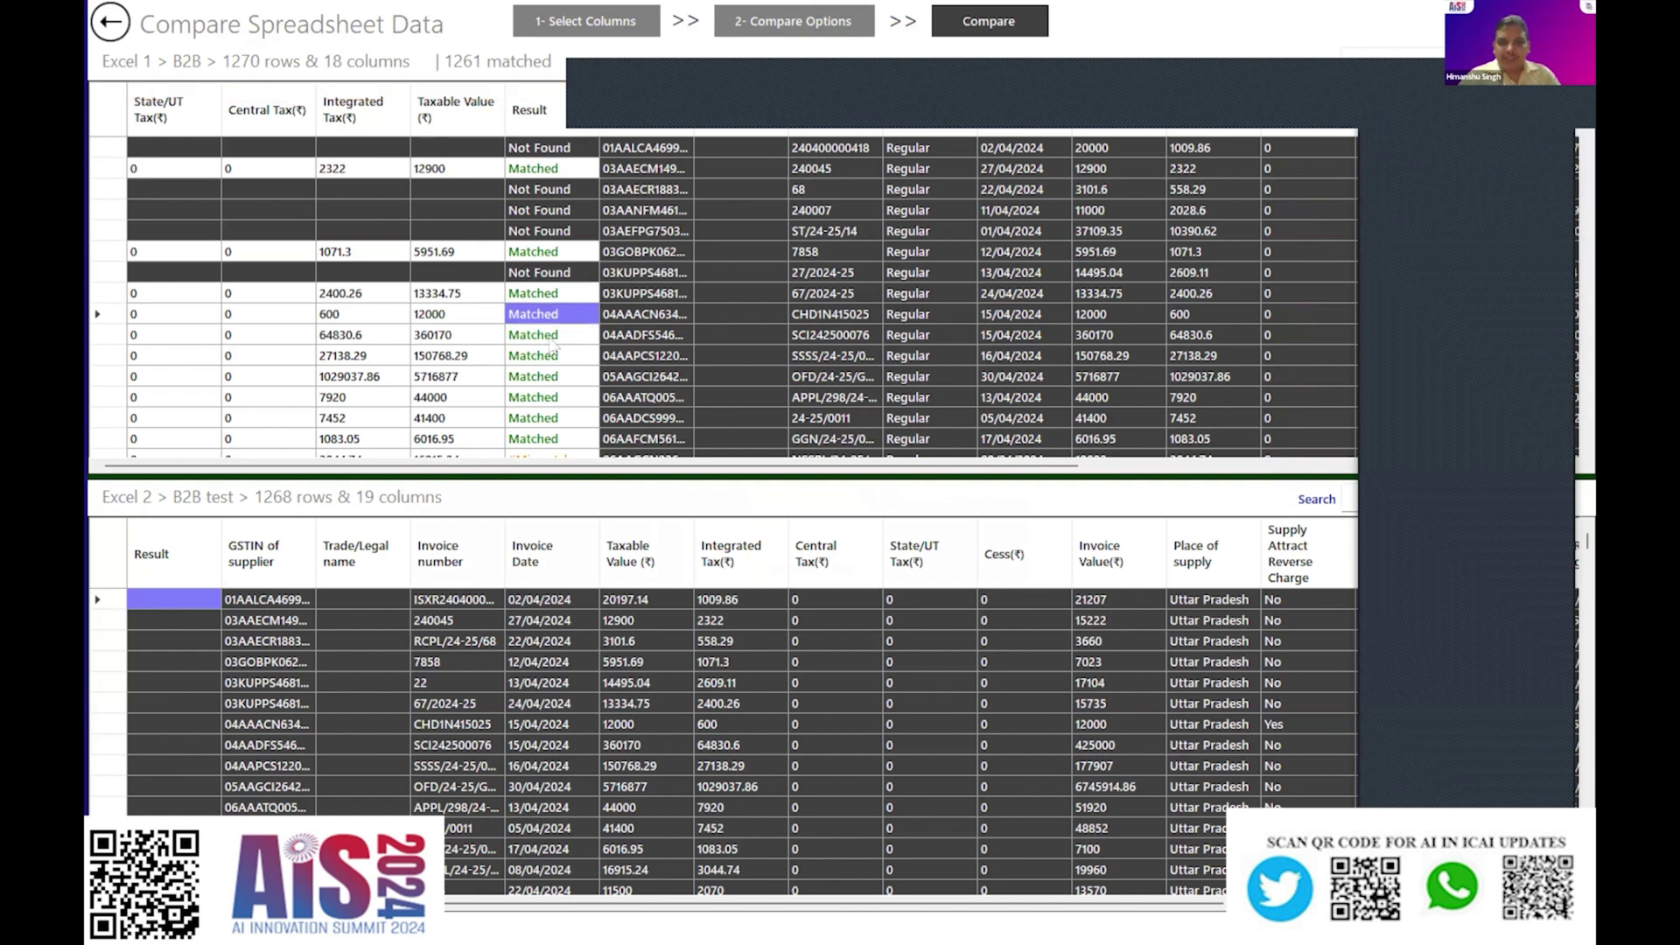
click(435, 317)
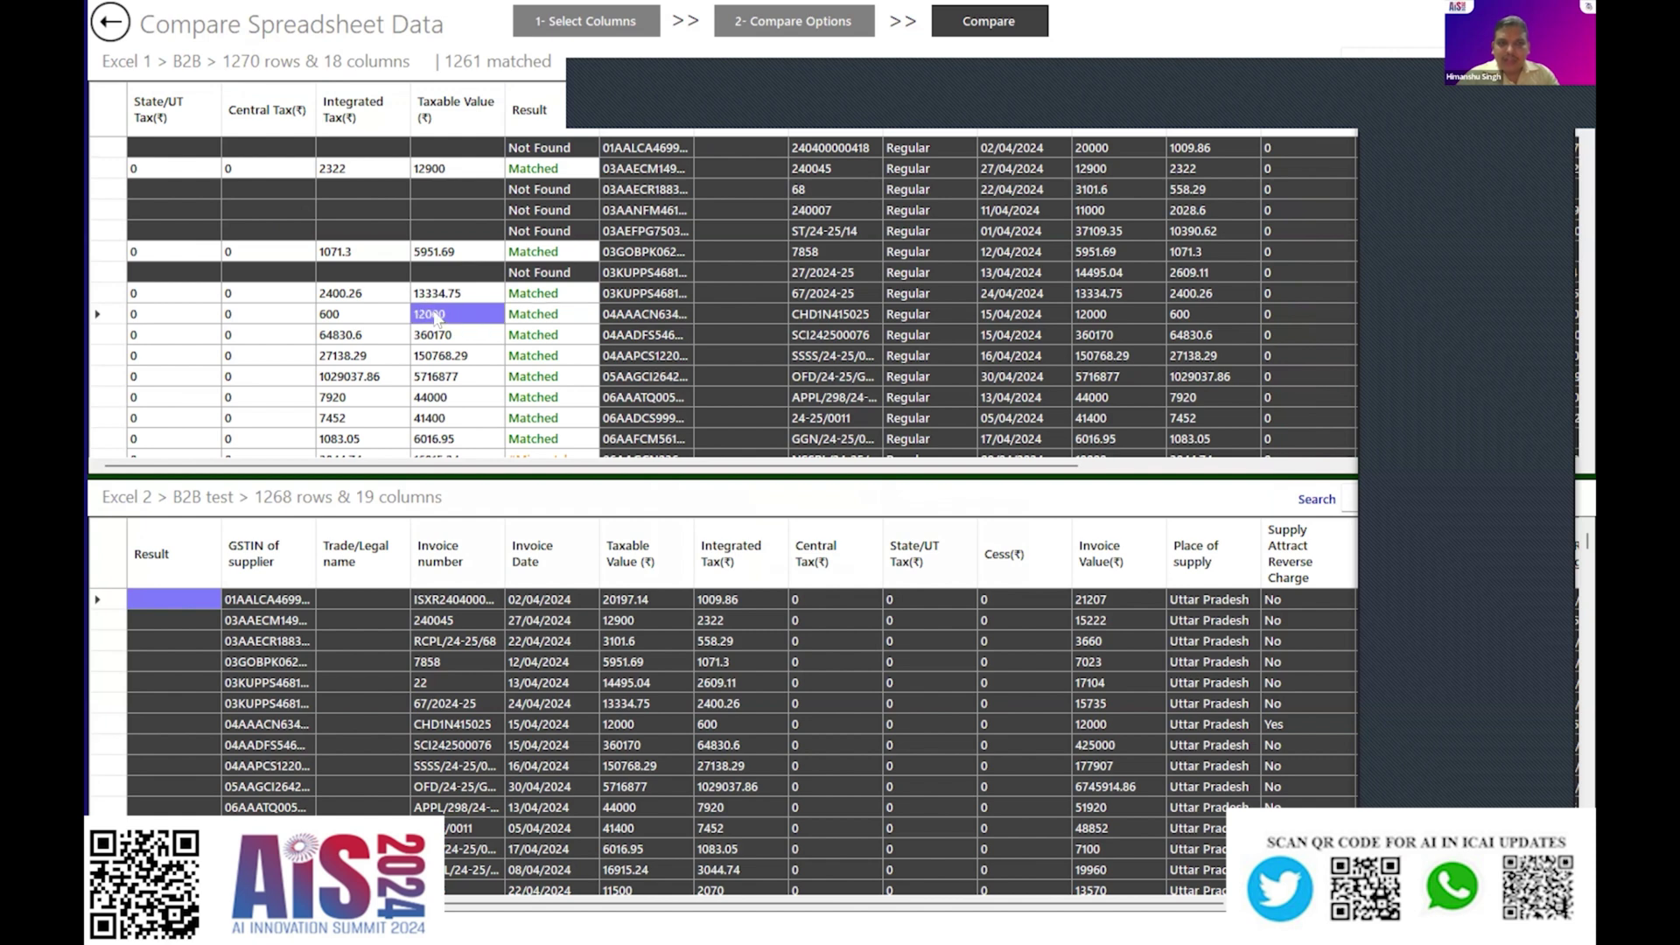
click(737, 727)
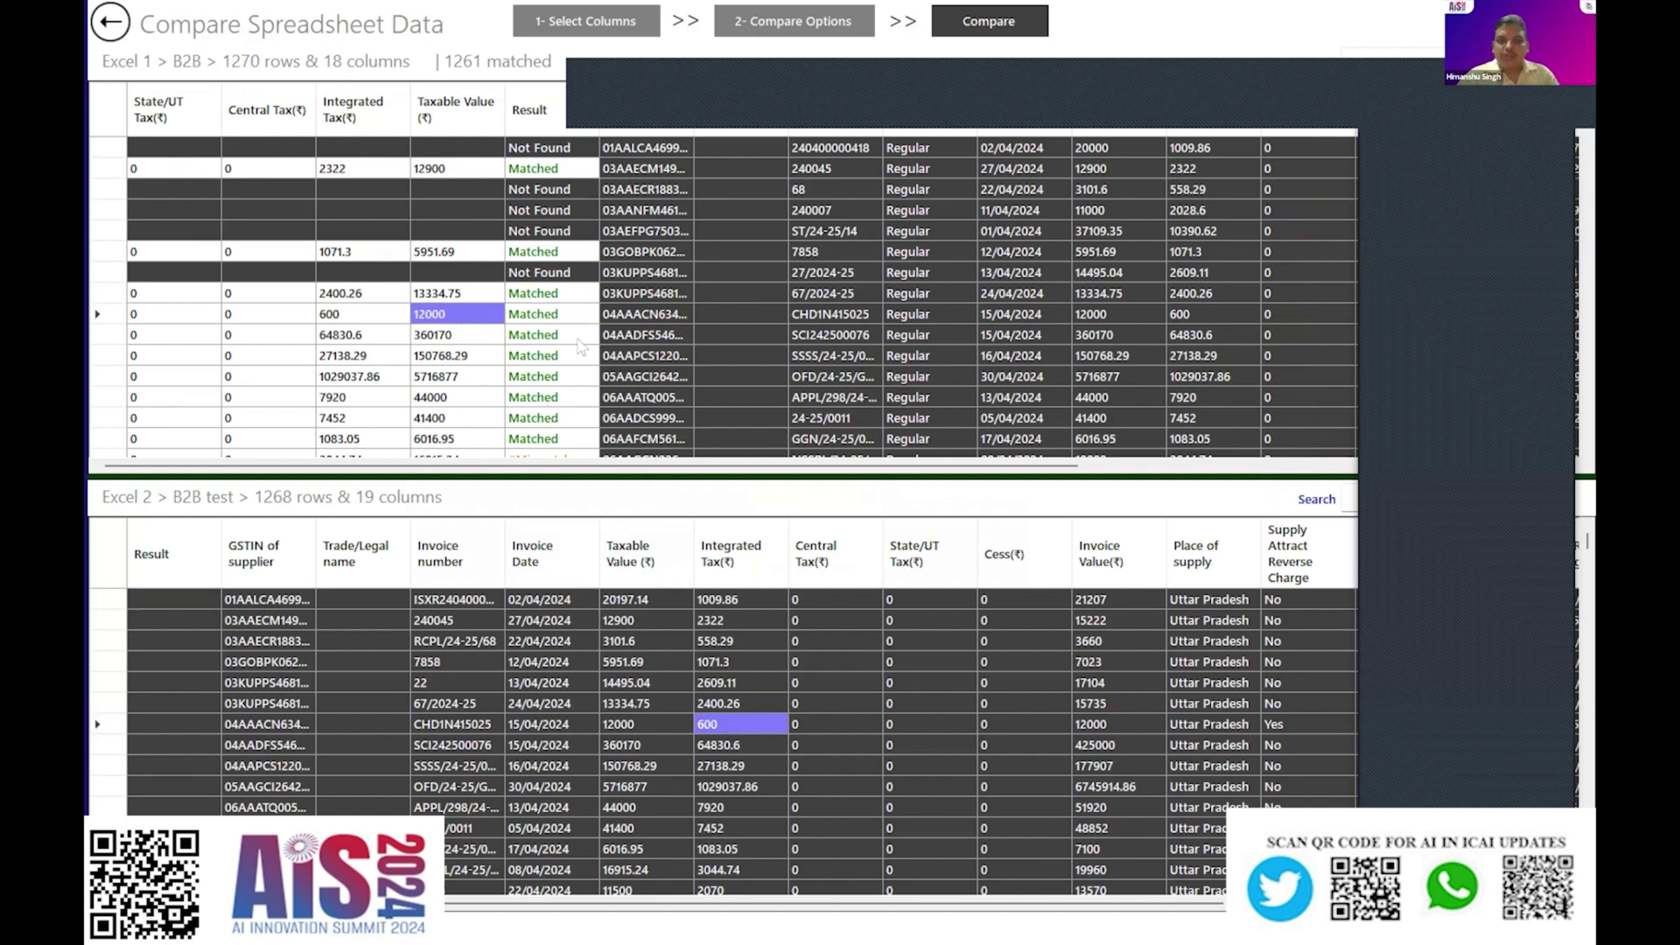
- Filter the Excel 1 results to show only the rows that are not matched
click(543, 191)
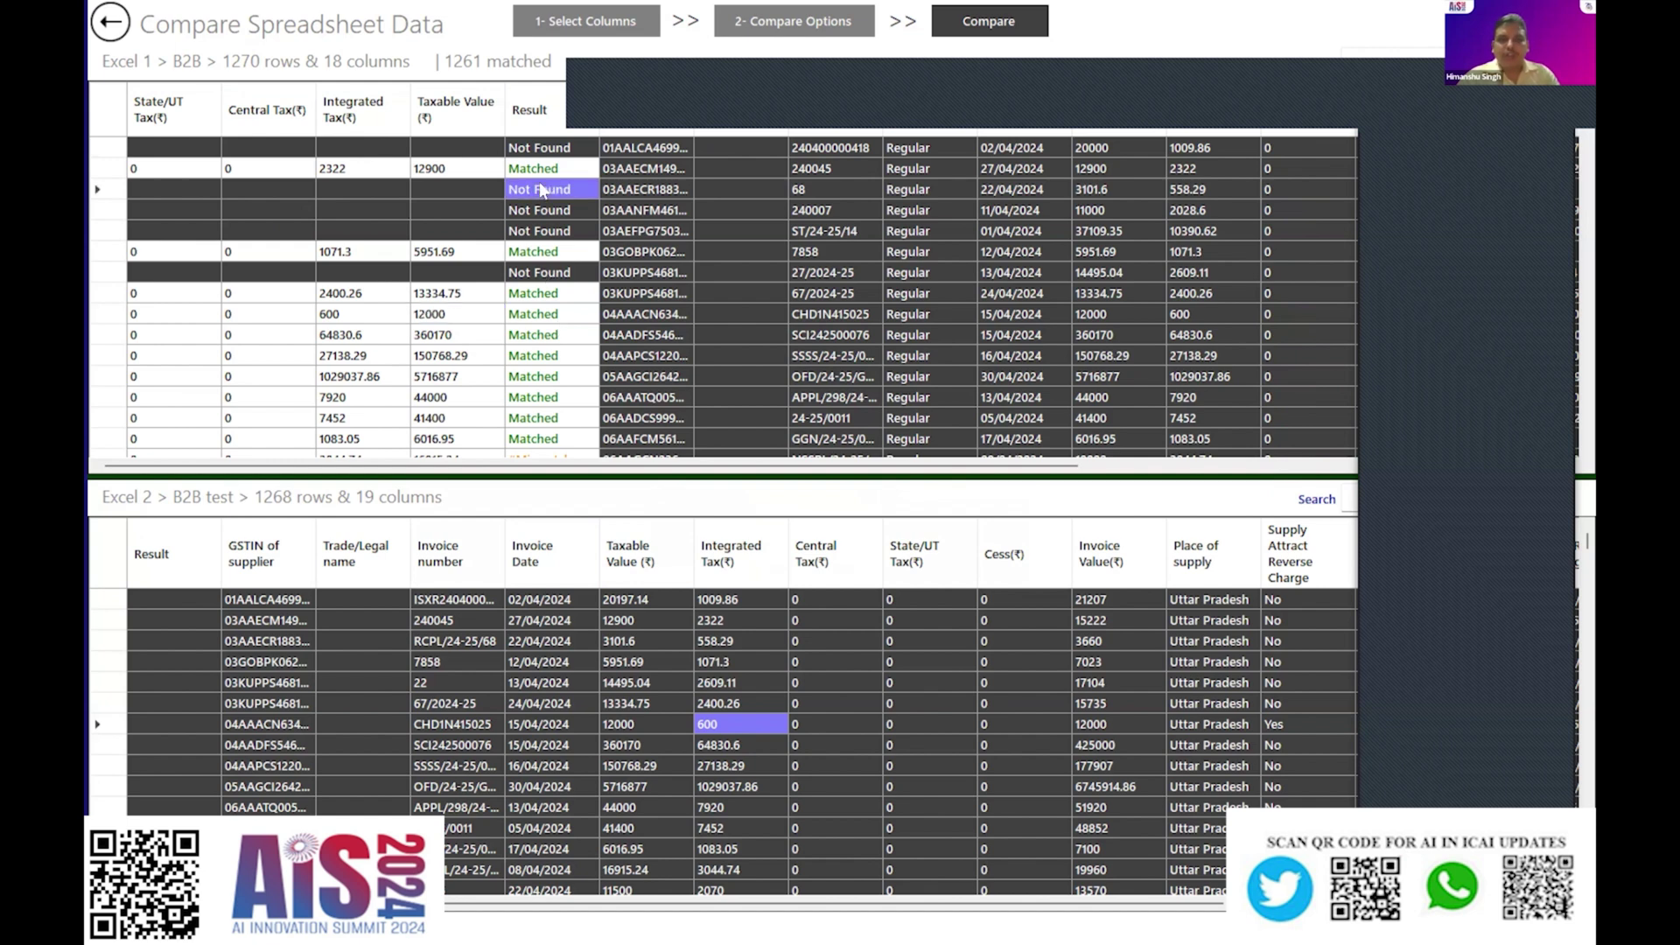
right_click(541, 189)
key(Escape)
click(536, 149)
right_click(543, 234)
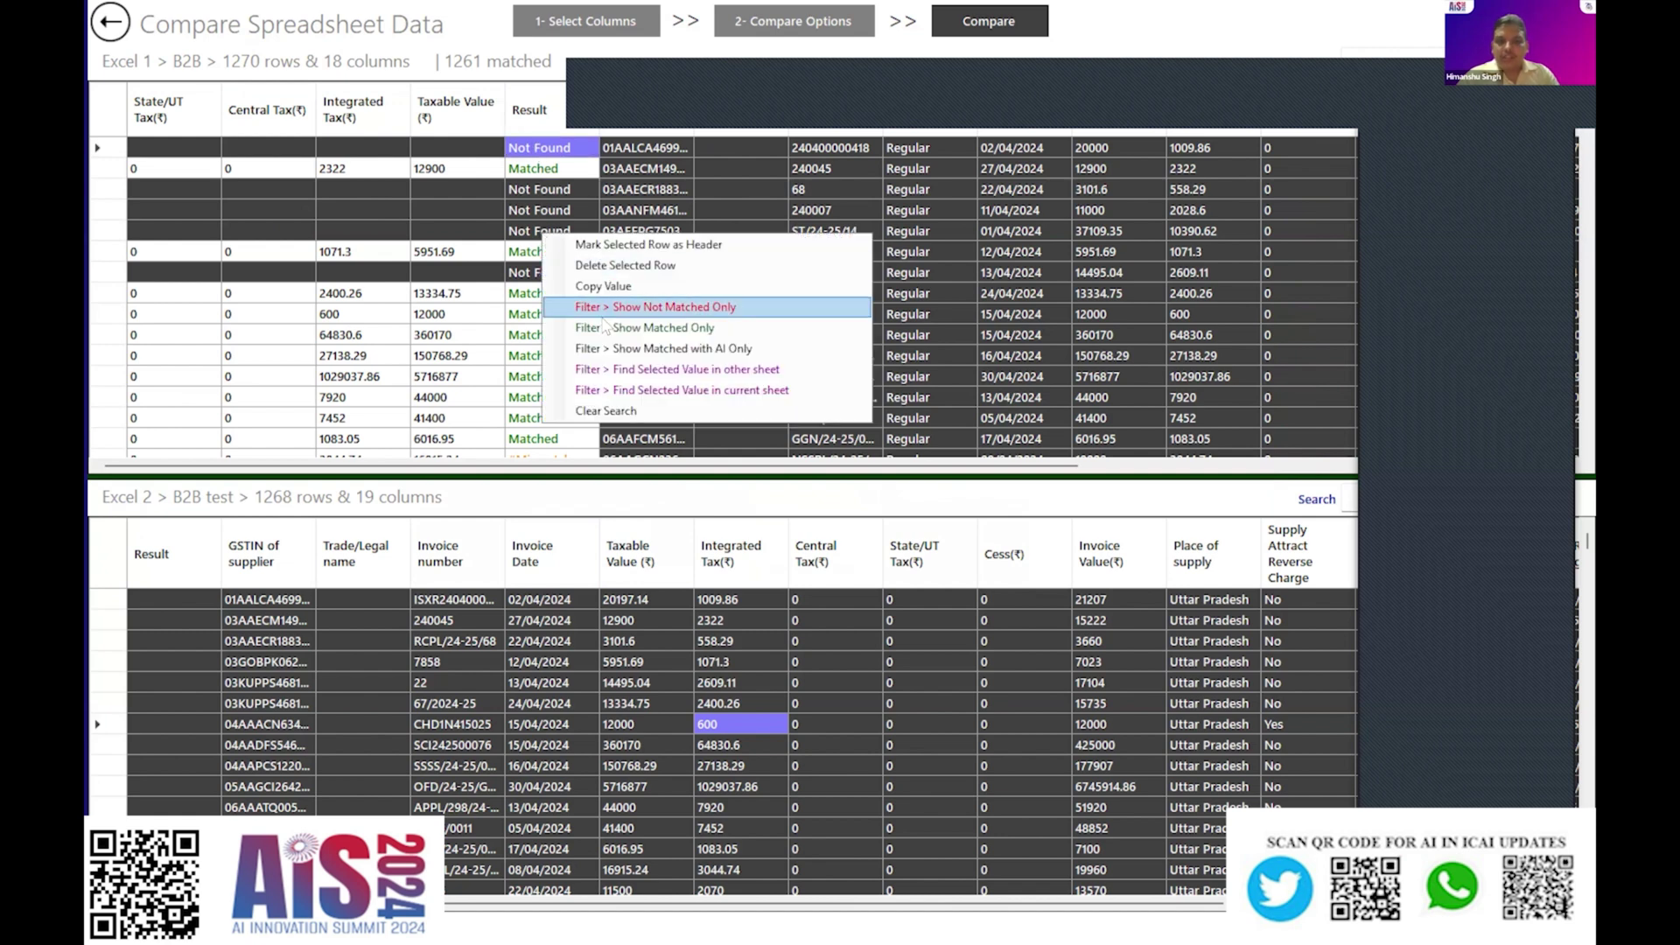
click(647, 308)
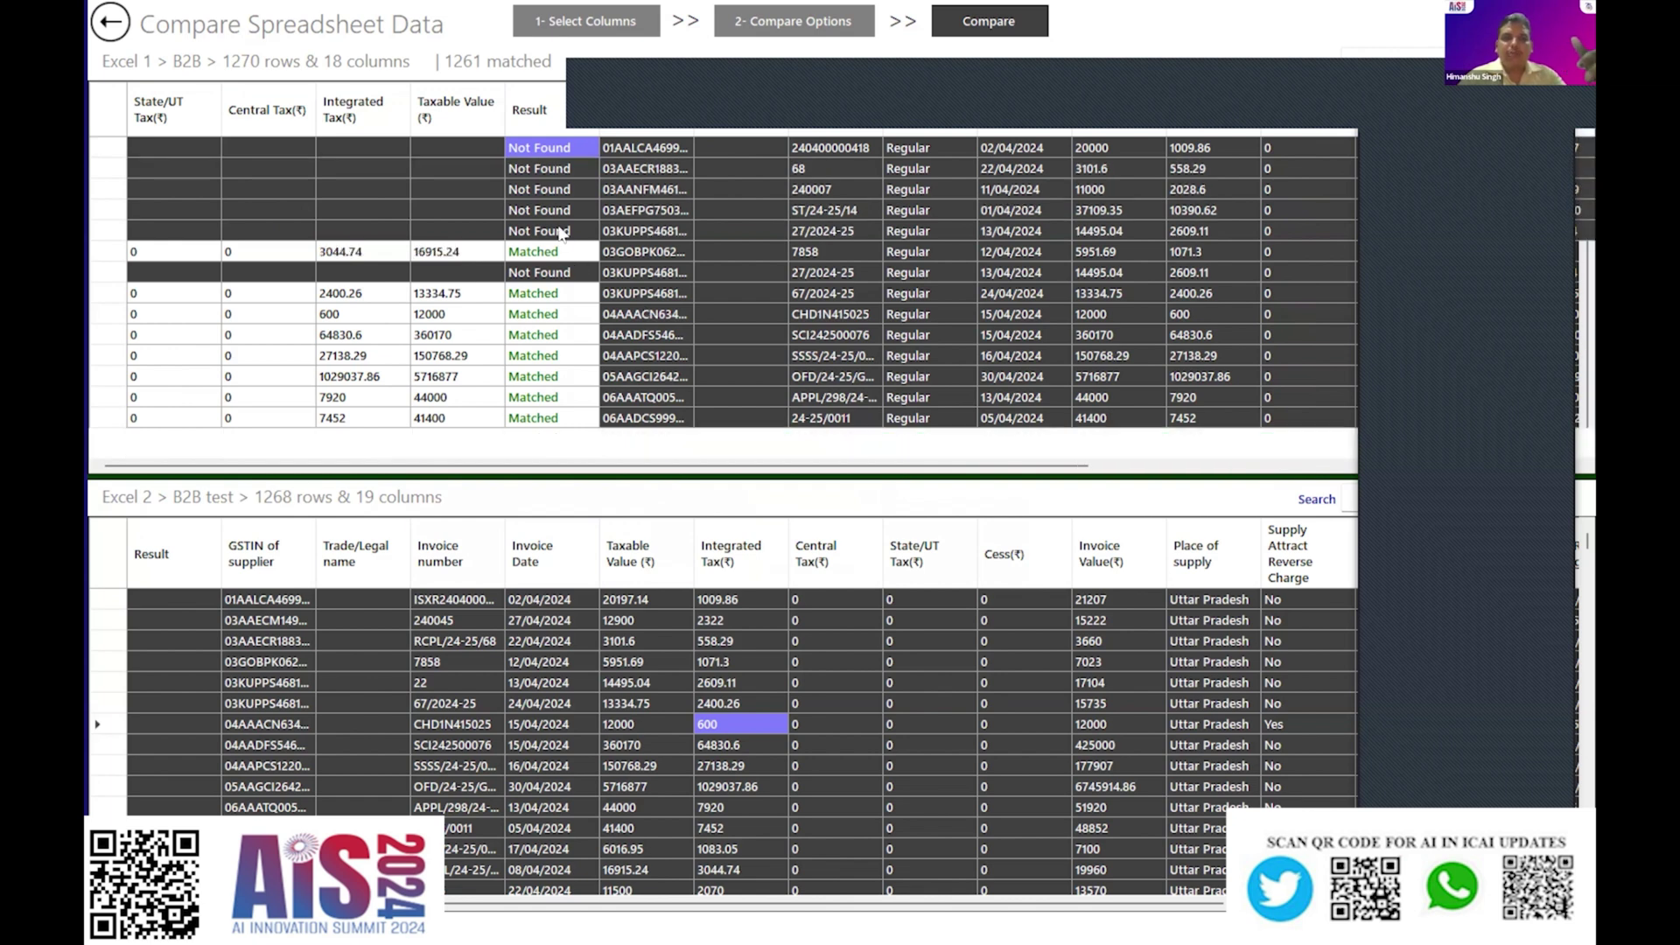
right_click(522, 209)
click(519, 209)
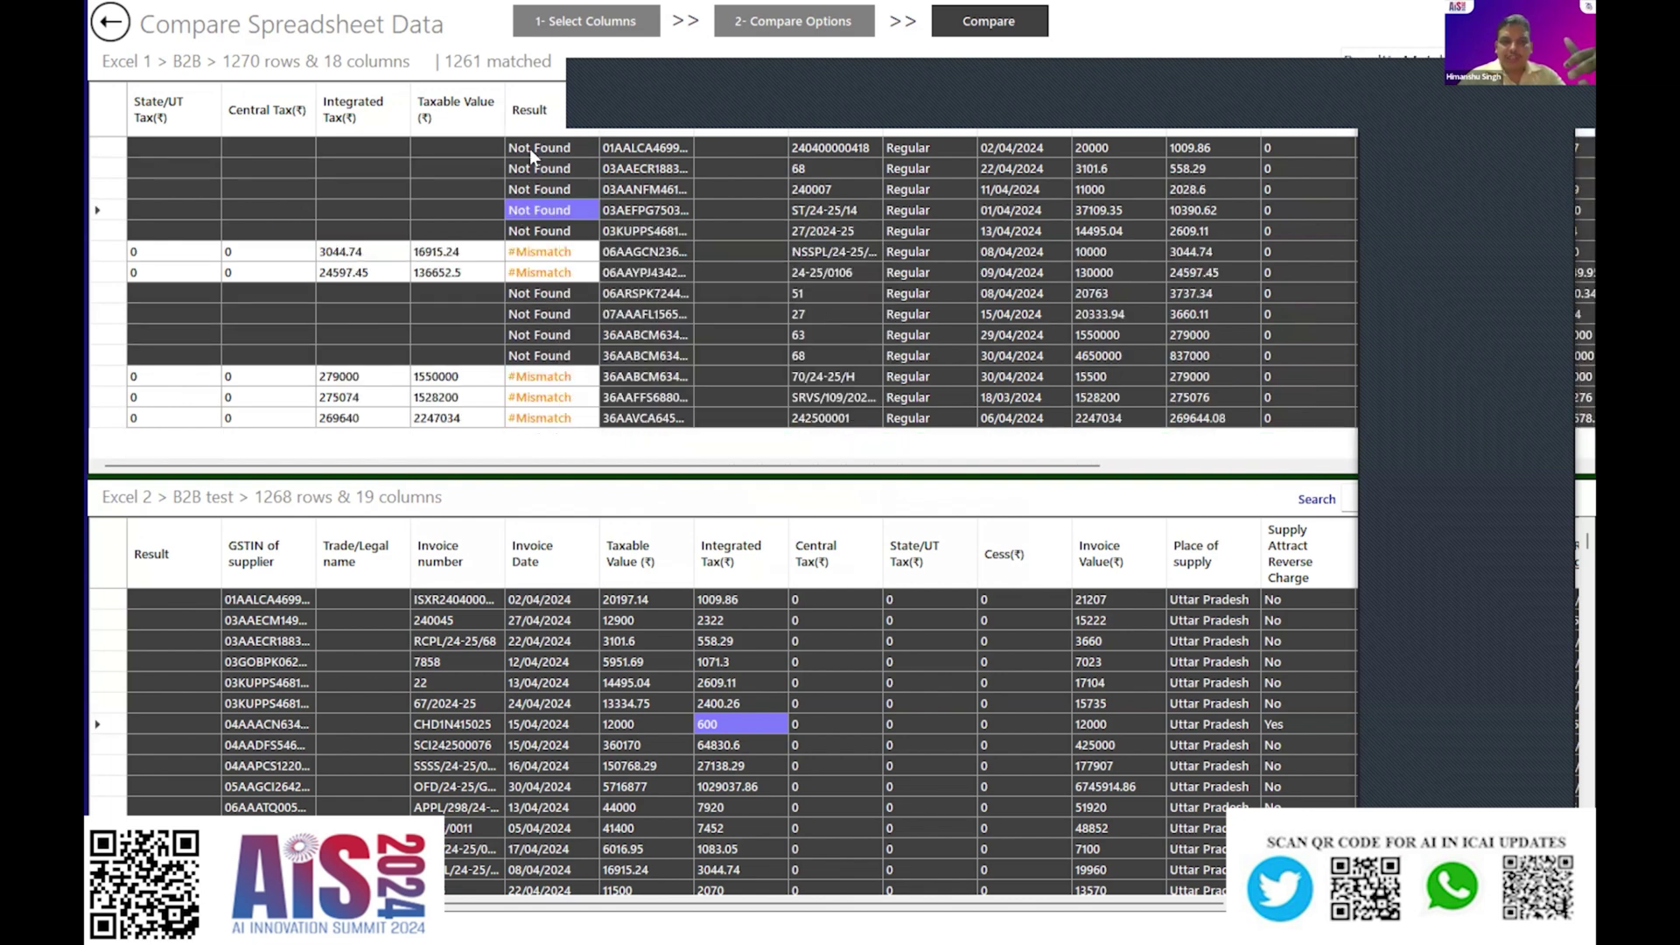
- Examine the first two mismatched Excel 1 rows, comparing their fetched Taxable Value and Integrated Tax with the original columns
click(542, 274)
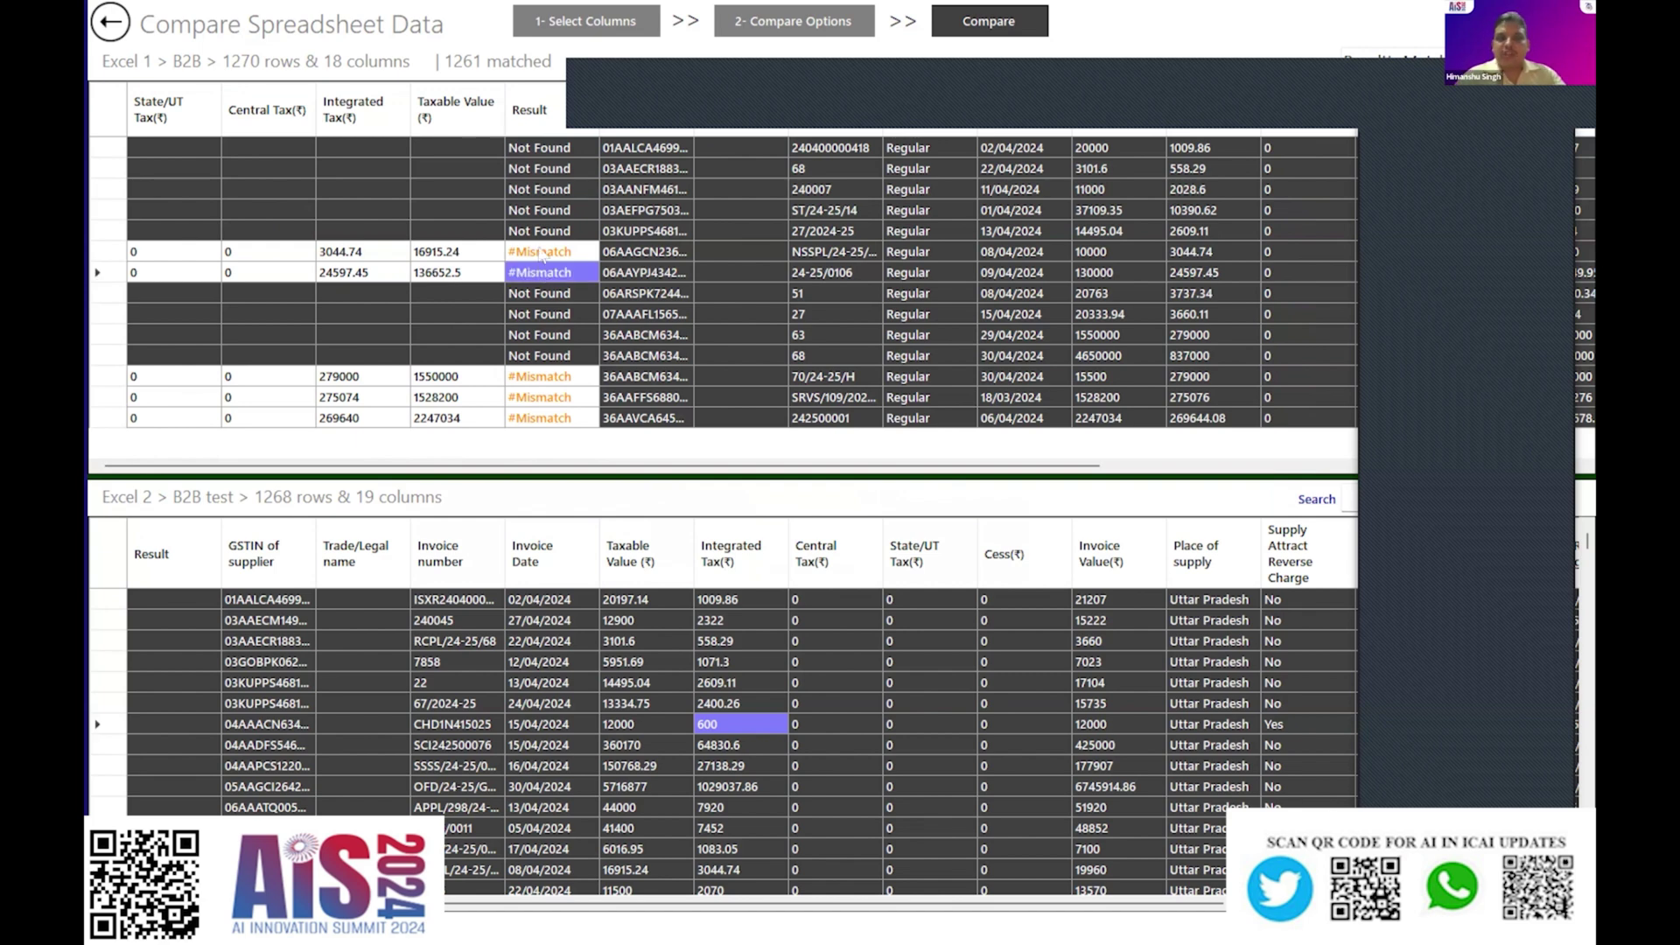
click(440, 272)
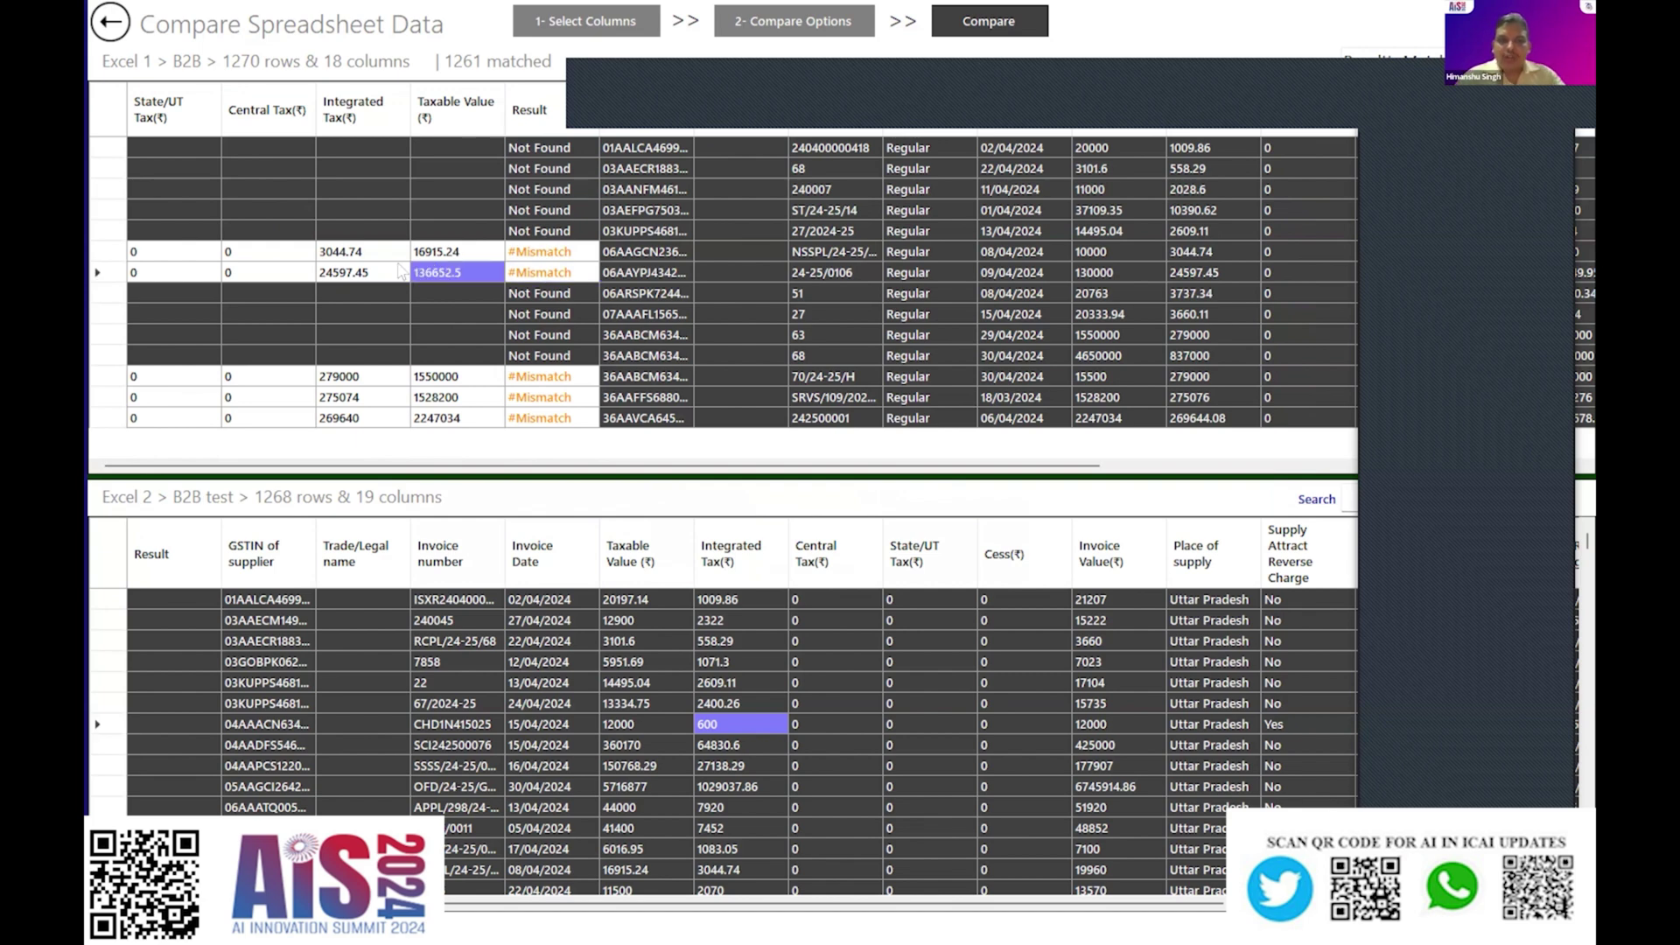
click(398, 267)
click(382, 261)
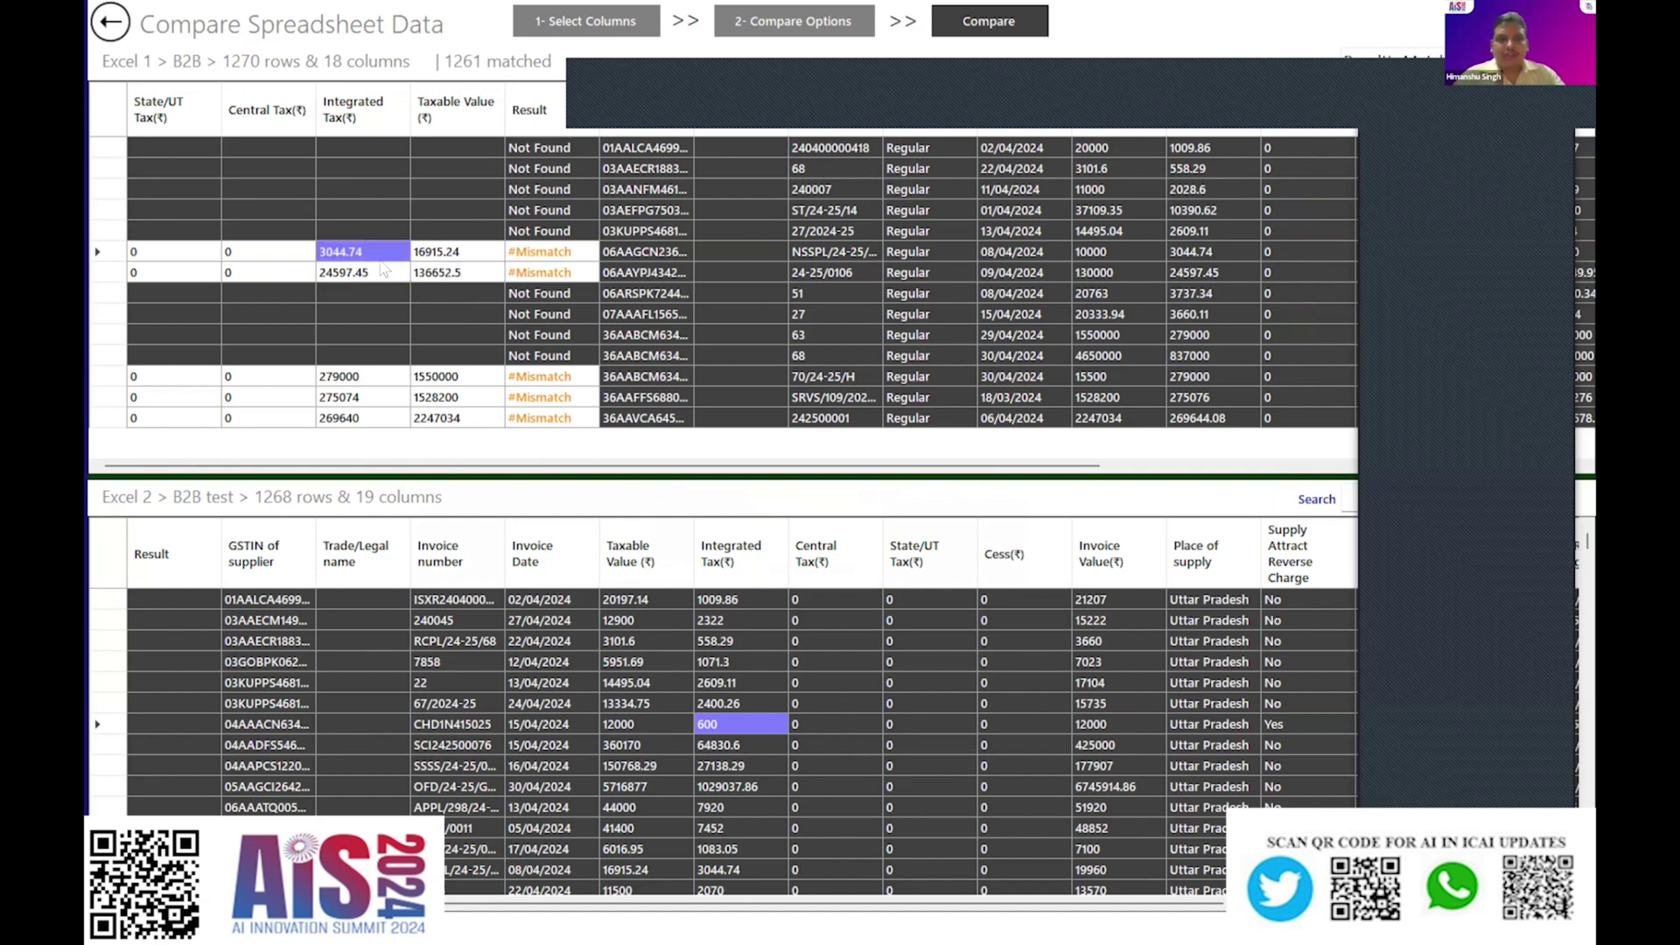
key(Right)
key(Right)
key(Right)
key(Right)
key(Right)
key(Right)
key(Right)
key(Right)
key(Right)
key(Right)
key(Right)
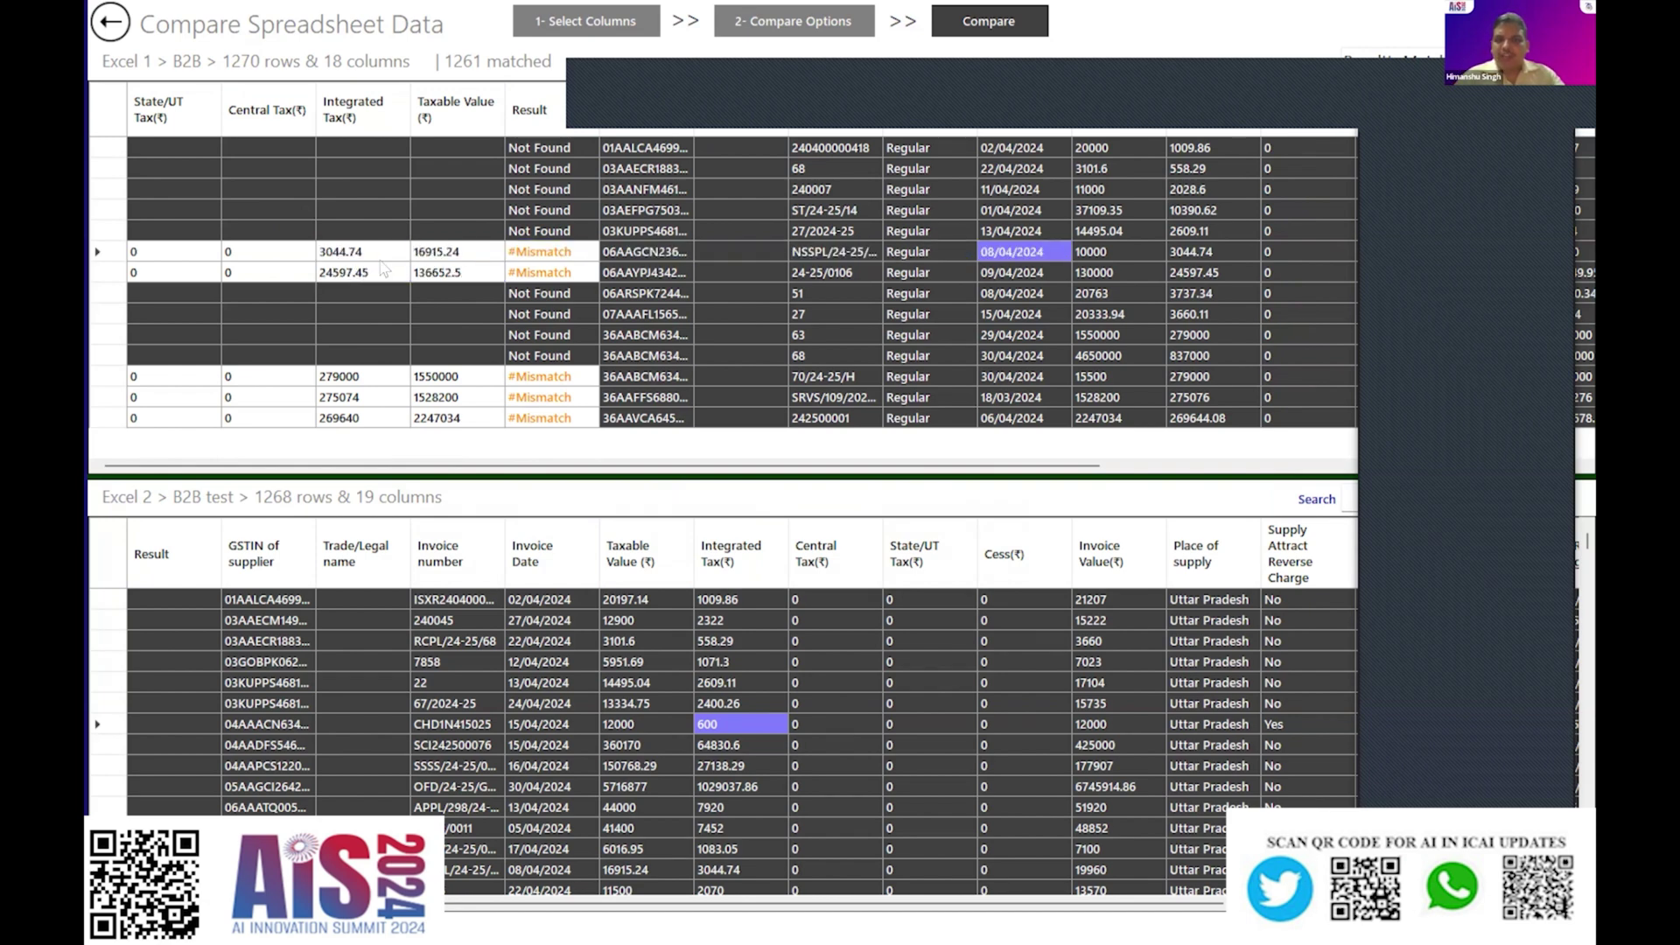
key(Right)
key(Right)
key(Right)
key(Right)
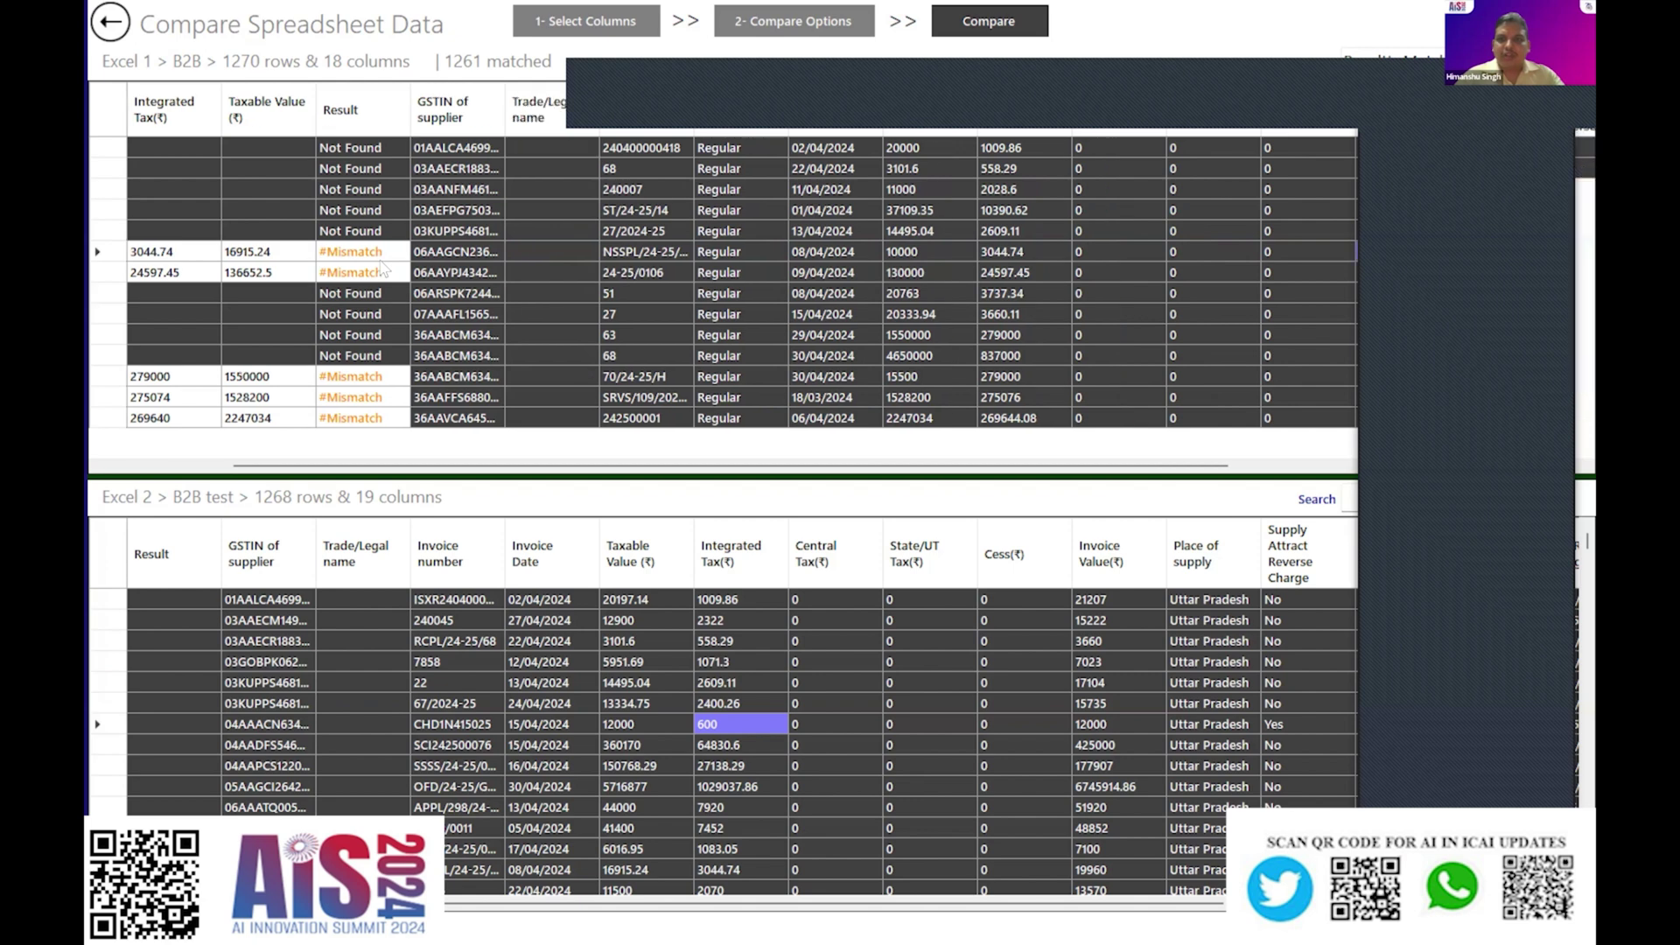
key(Left)
key(Left)
key(Left)
key(Left)
key(Left)
key(Left)
key(Left)
key(Left)
key(Left)
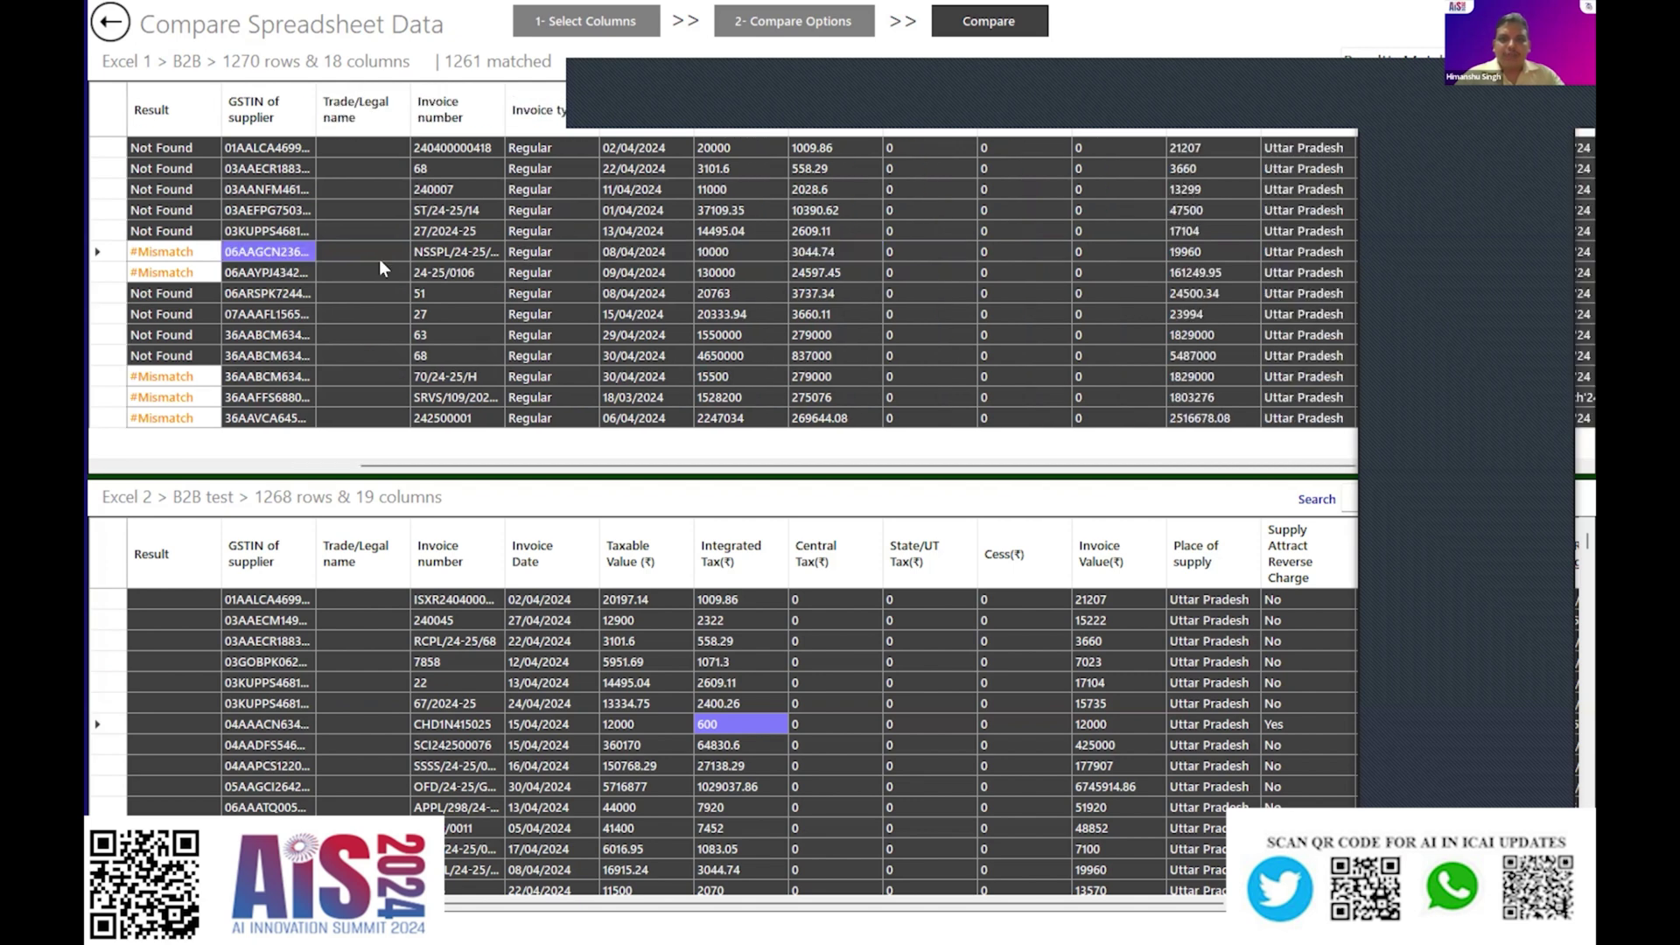
key(Left)
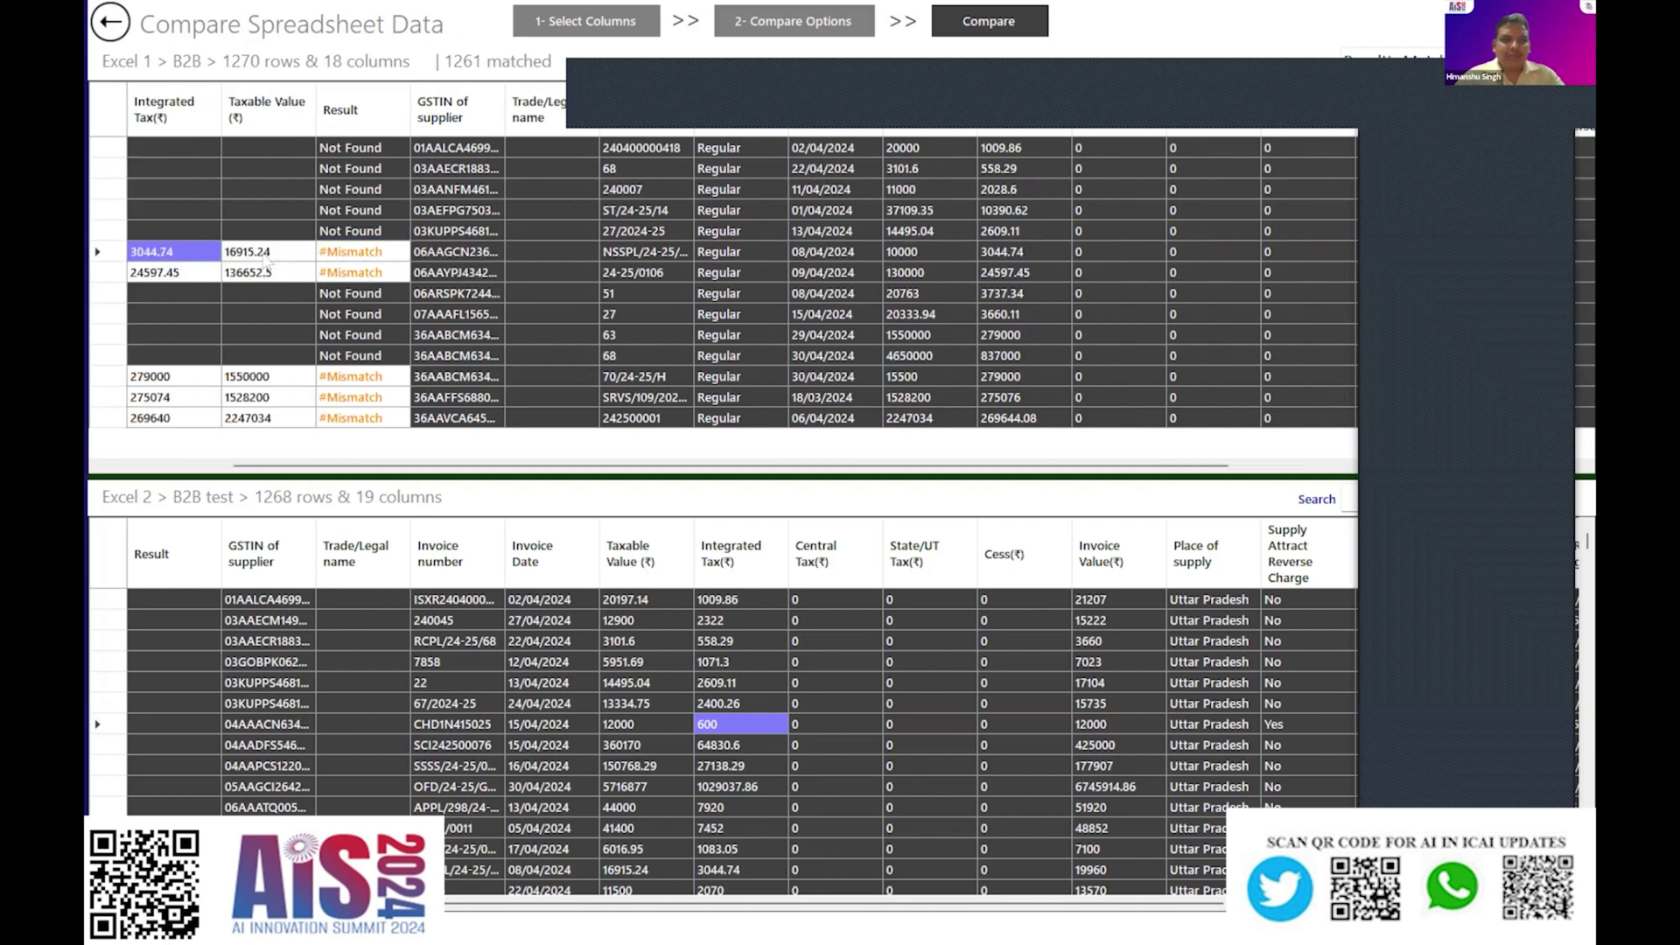
- Find the first mismatched row's fetched Taxable Value, 16915.24, in the other sheet and select the matching cell there
click(266, 254)
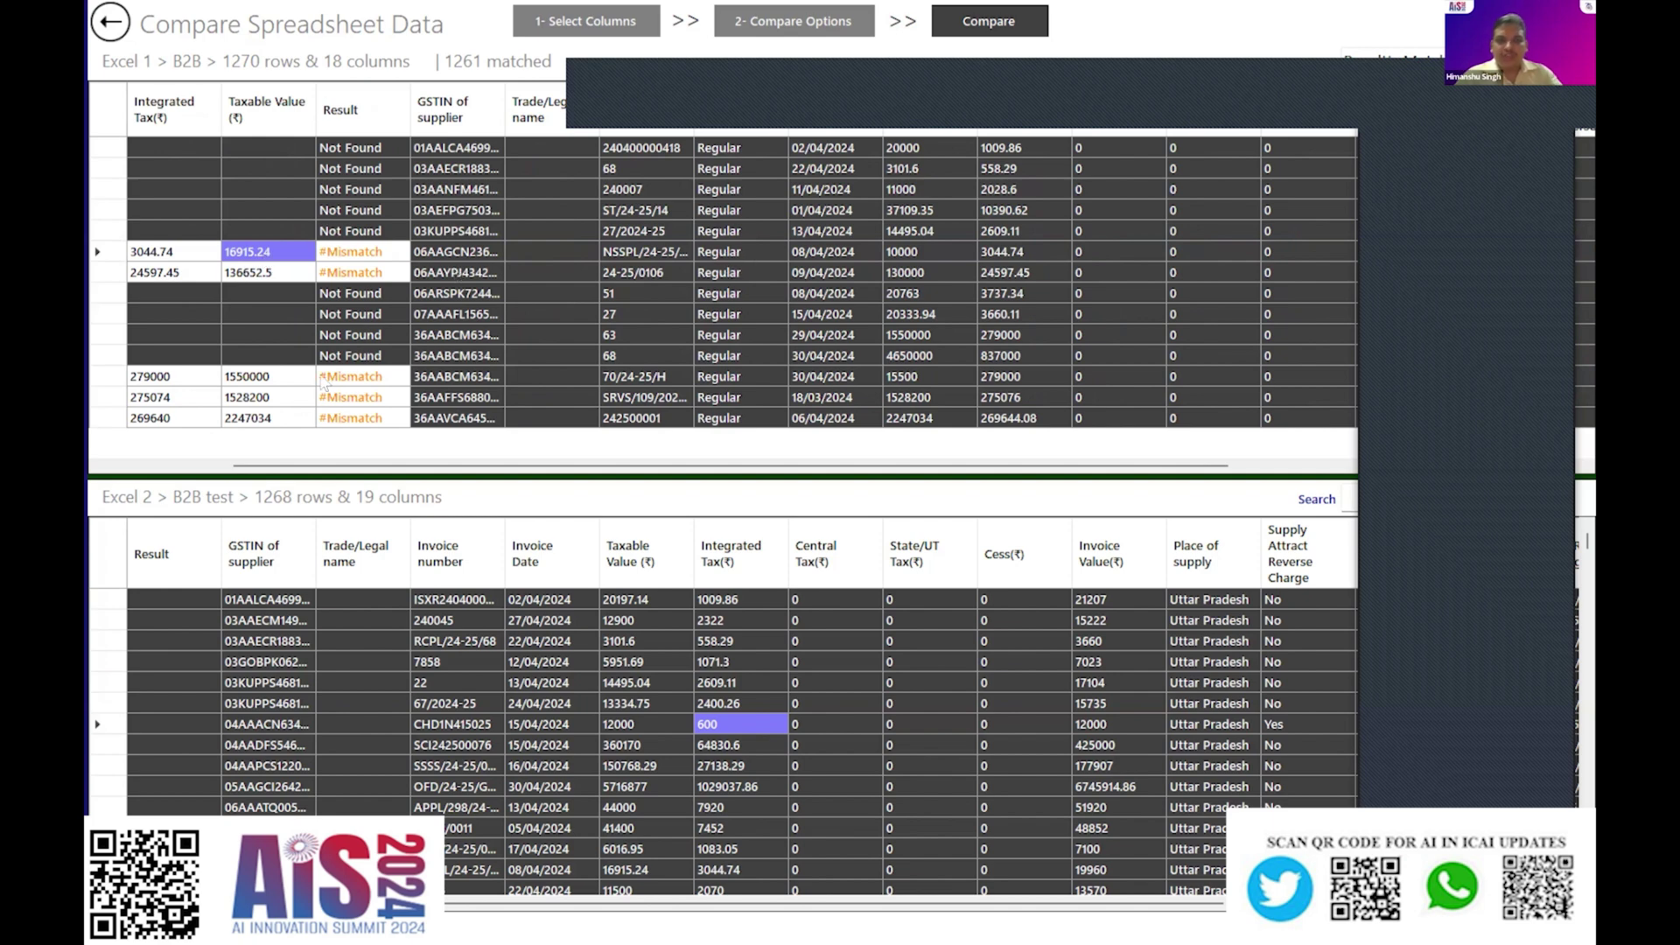
right_click(470, 253)
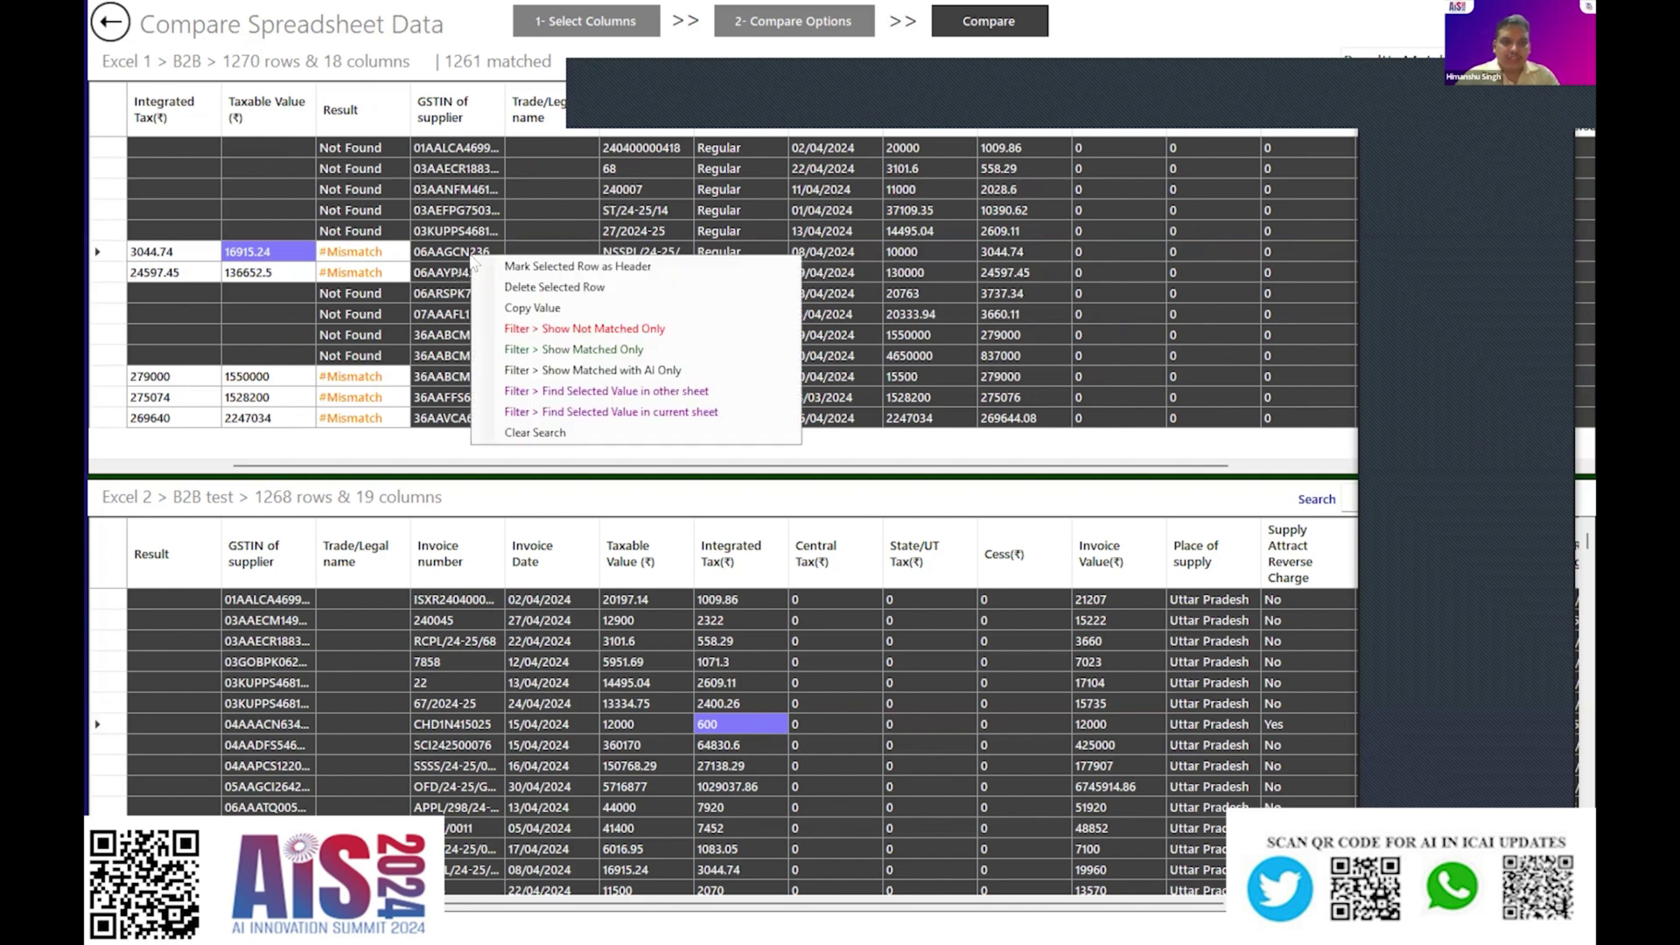
click(603, 399)
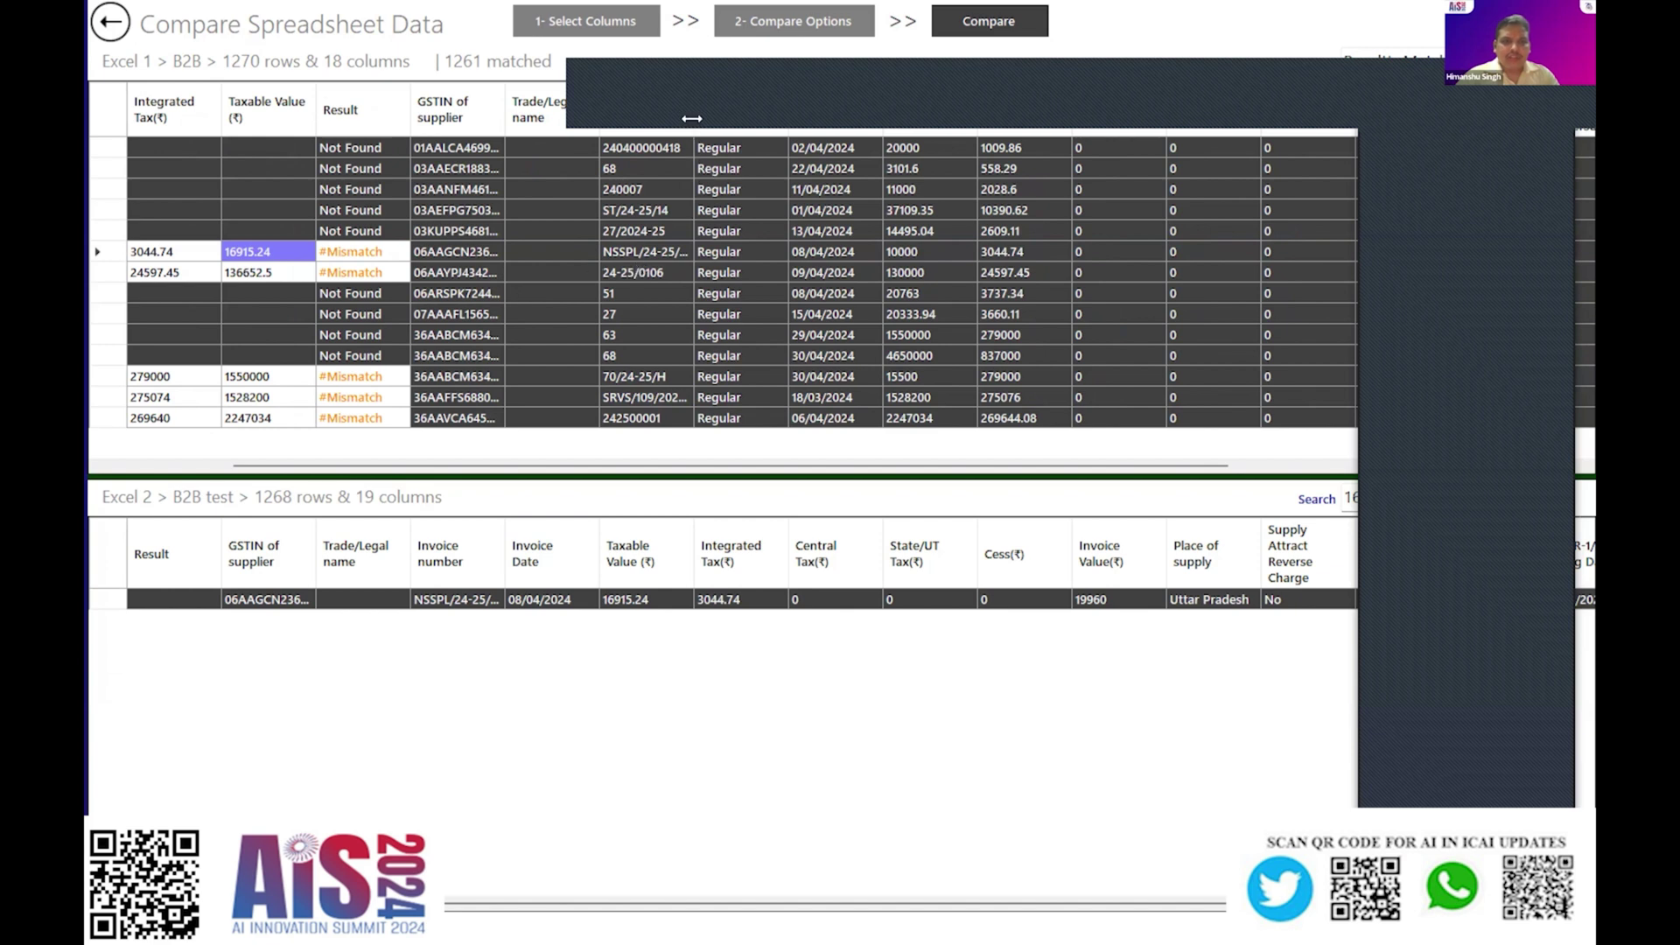
click(621, 602)
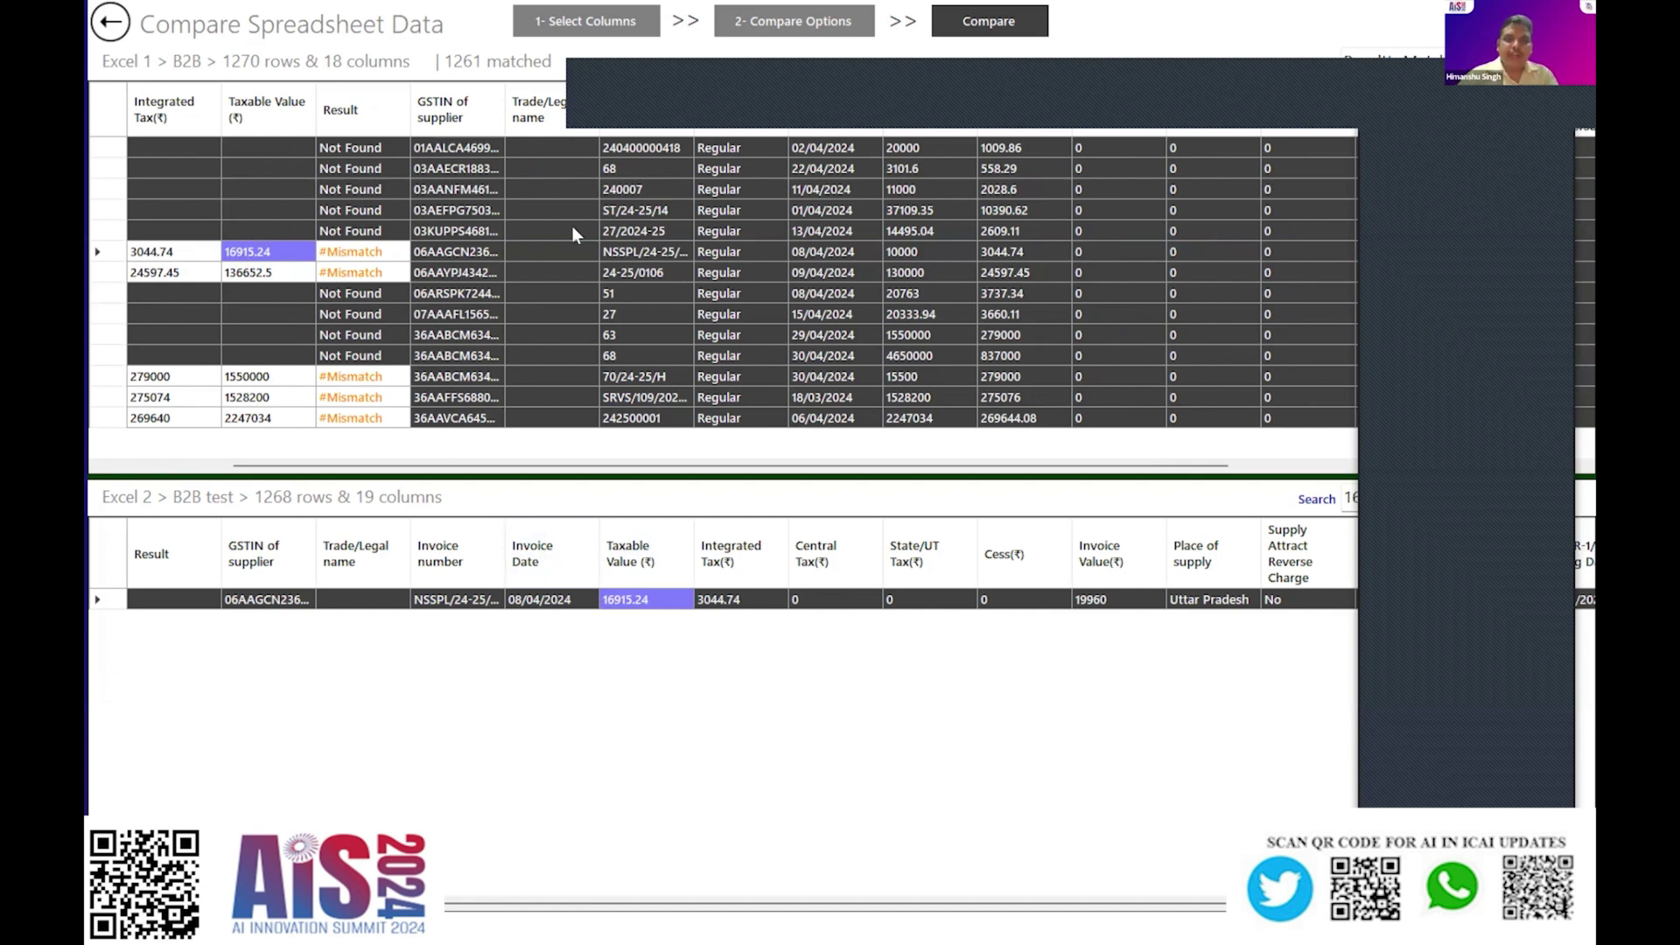
- Check the first mismatched row's original Taxable Value, and find the second mismatched row's supplier GSTIN in the other sheet
click(906, 251)
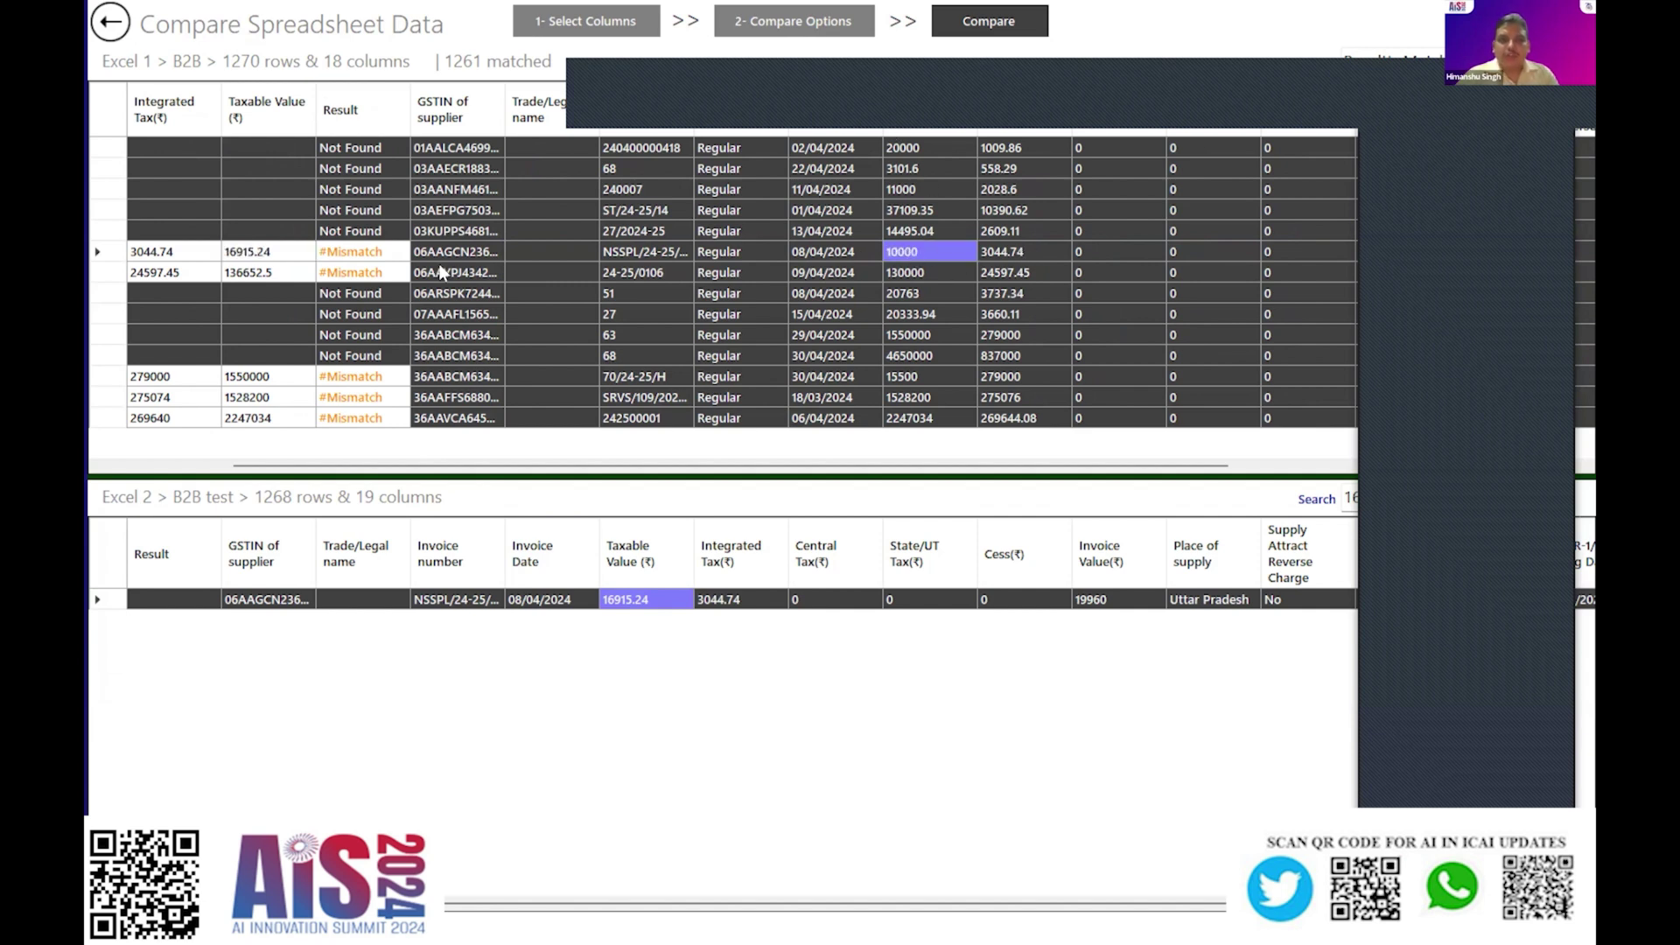
click(370, 257)
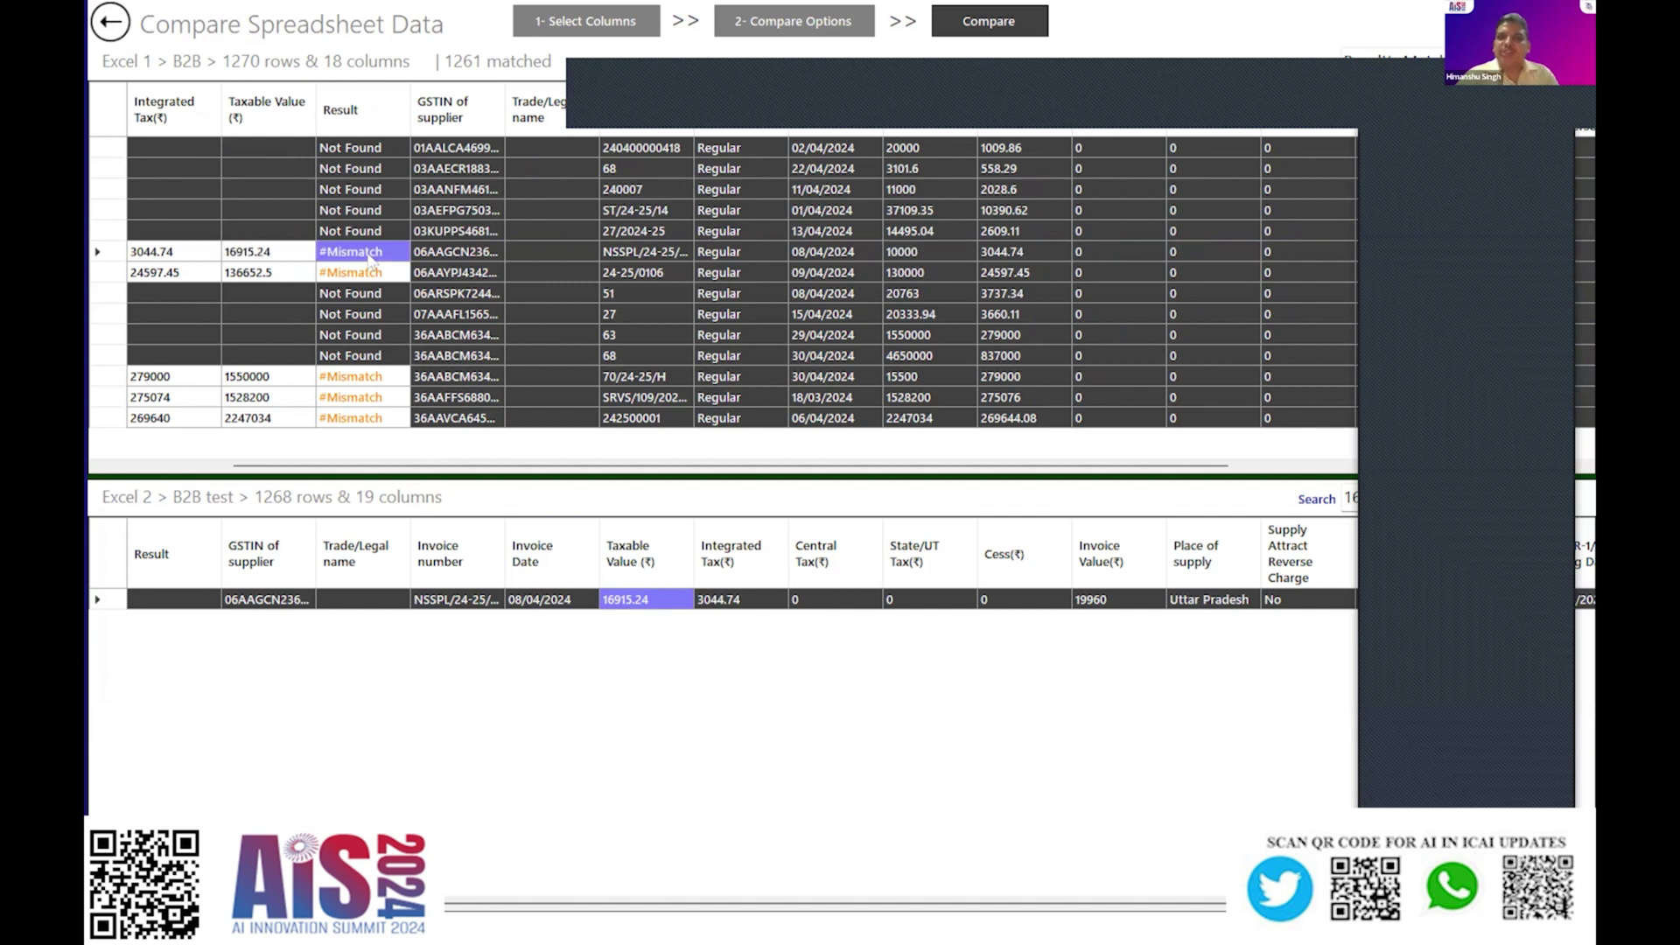
click(260, 273)
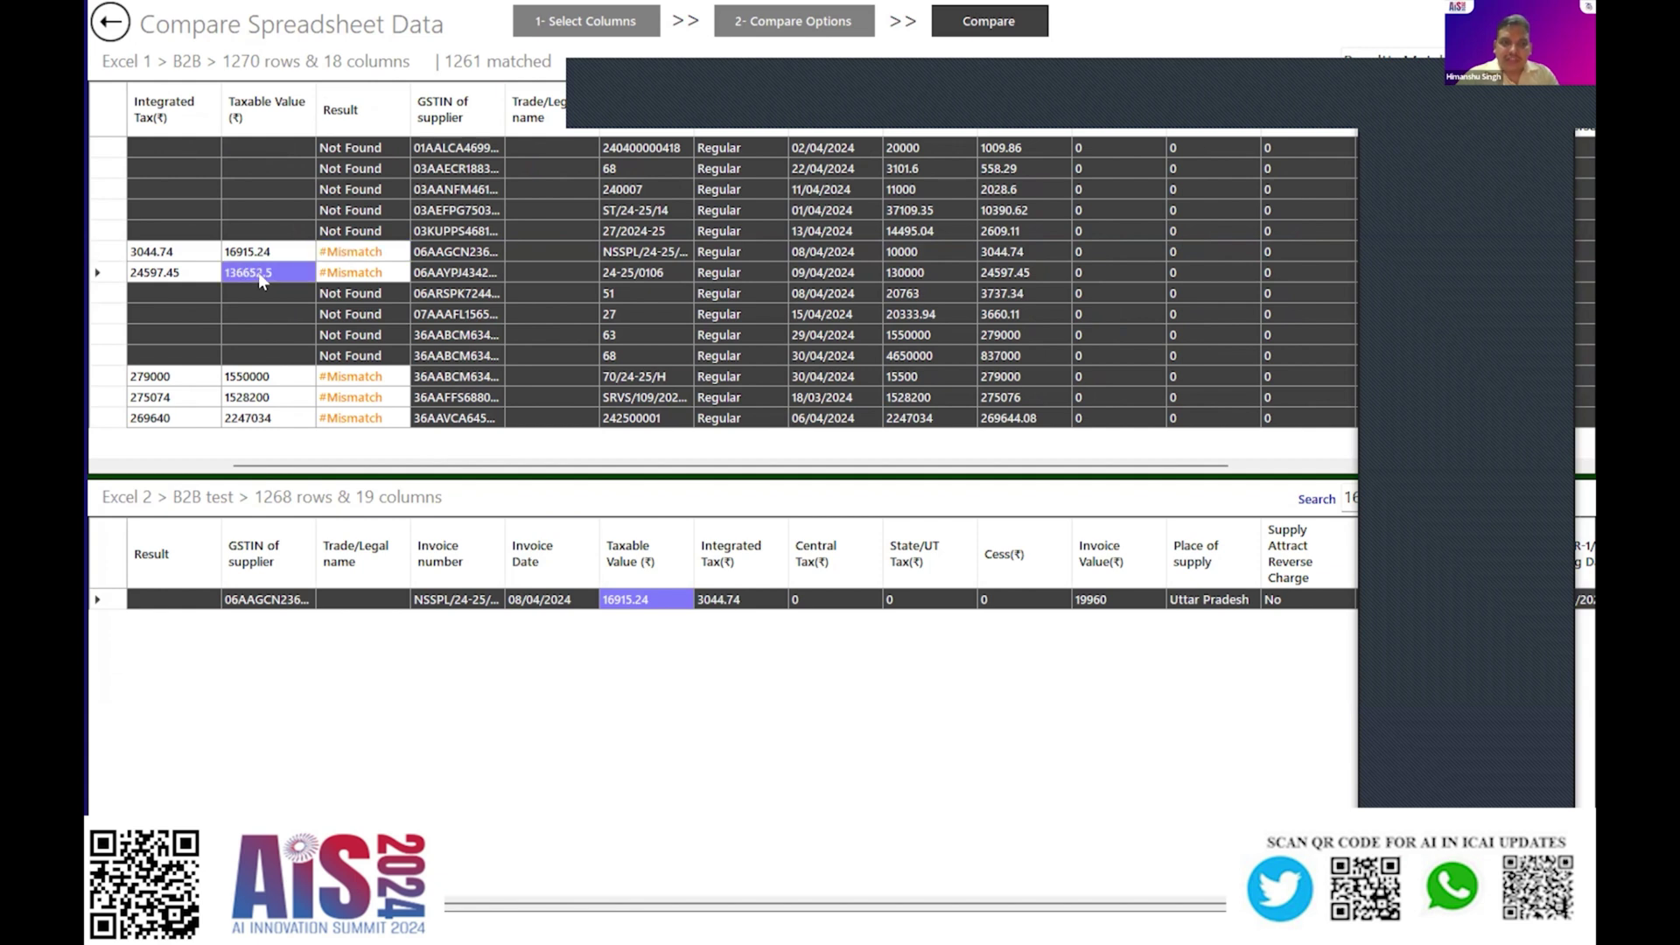
right_click(449, 273)
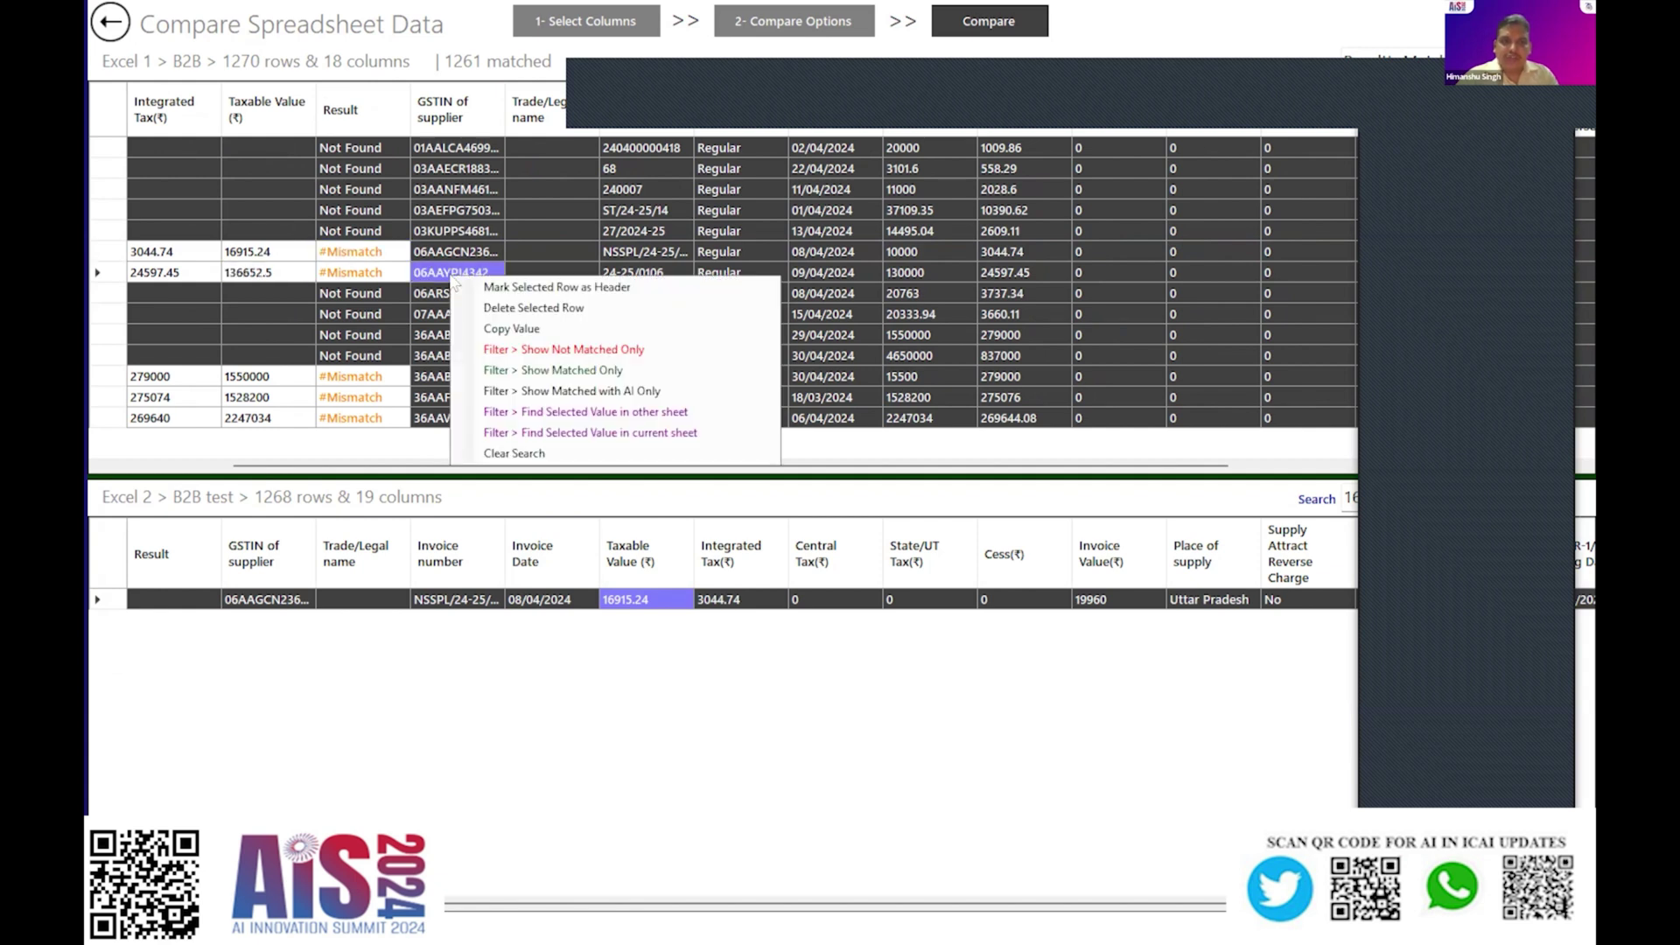
click(534, 415)
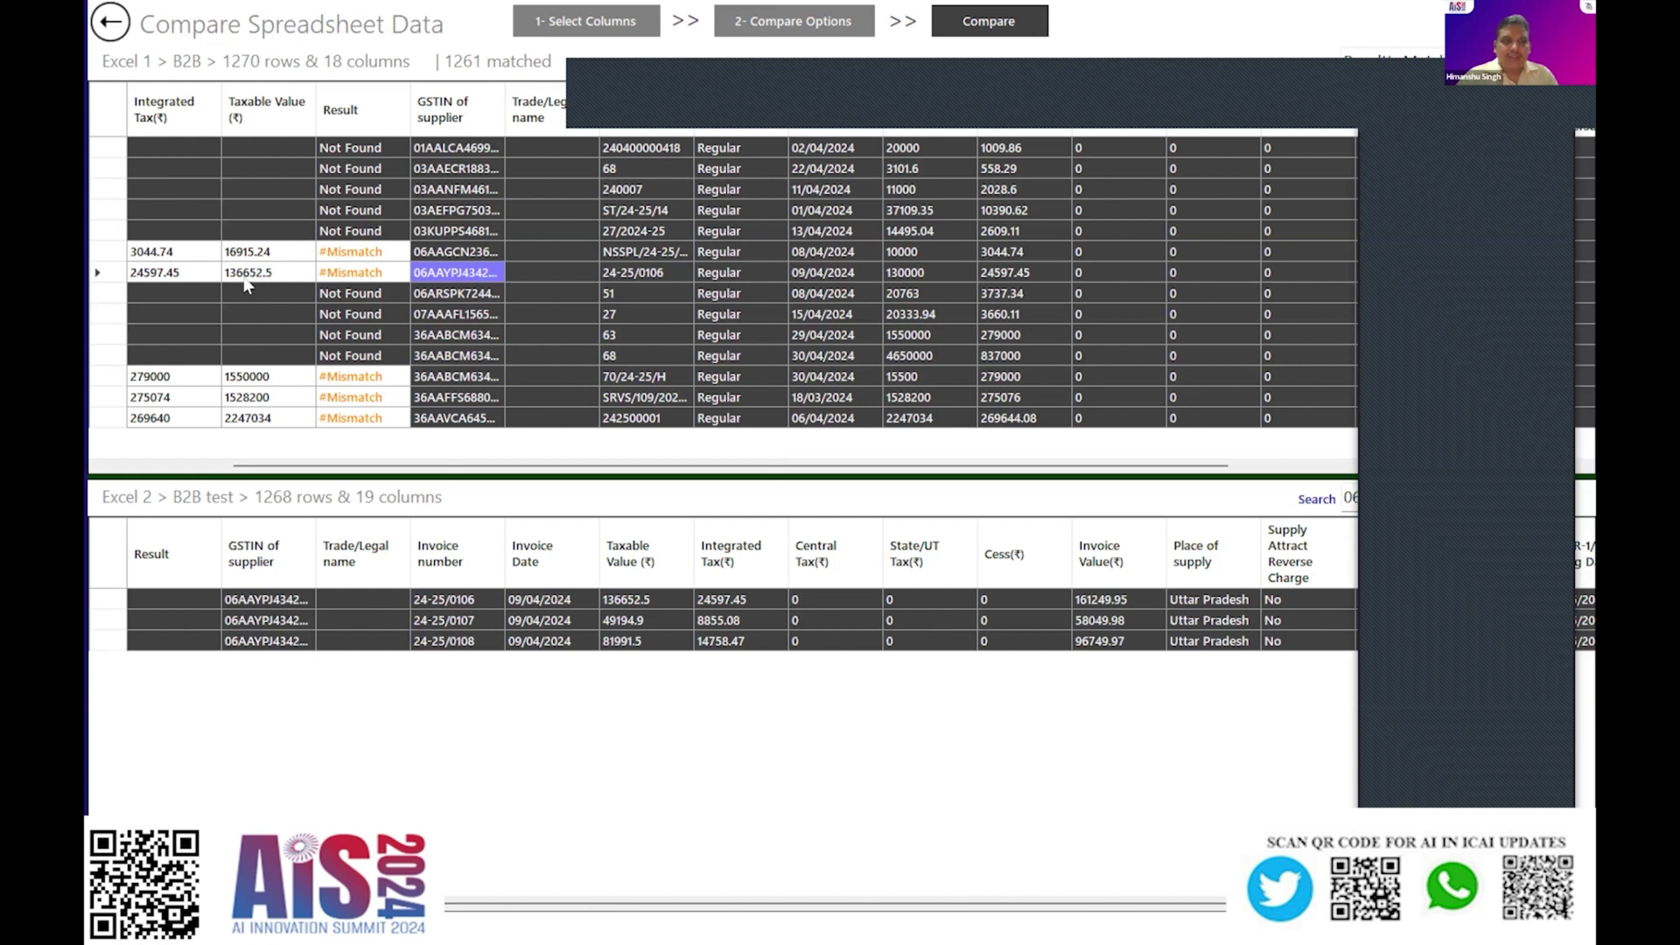
- Compare the Taxable Value of invoice 24-25/0106 in Excel 2 with the fetched and original Taxable Values in Excel 1
click(245, 275)
click(630, 274)
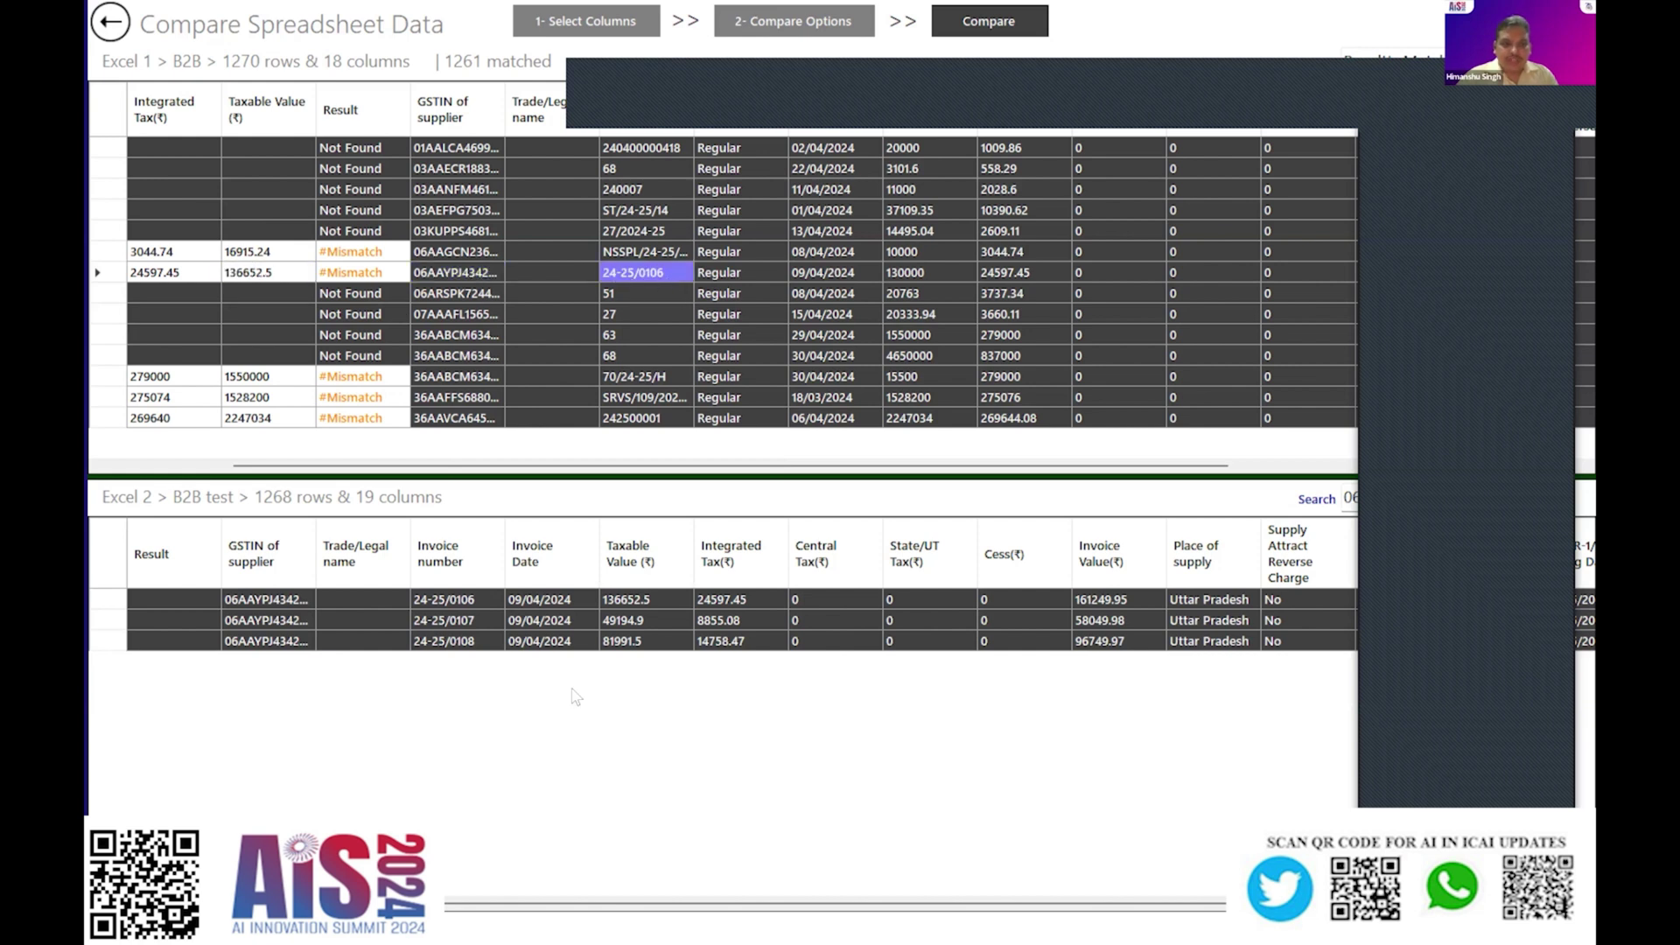
click(468, 602)
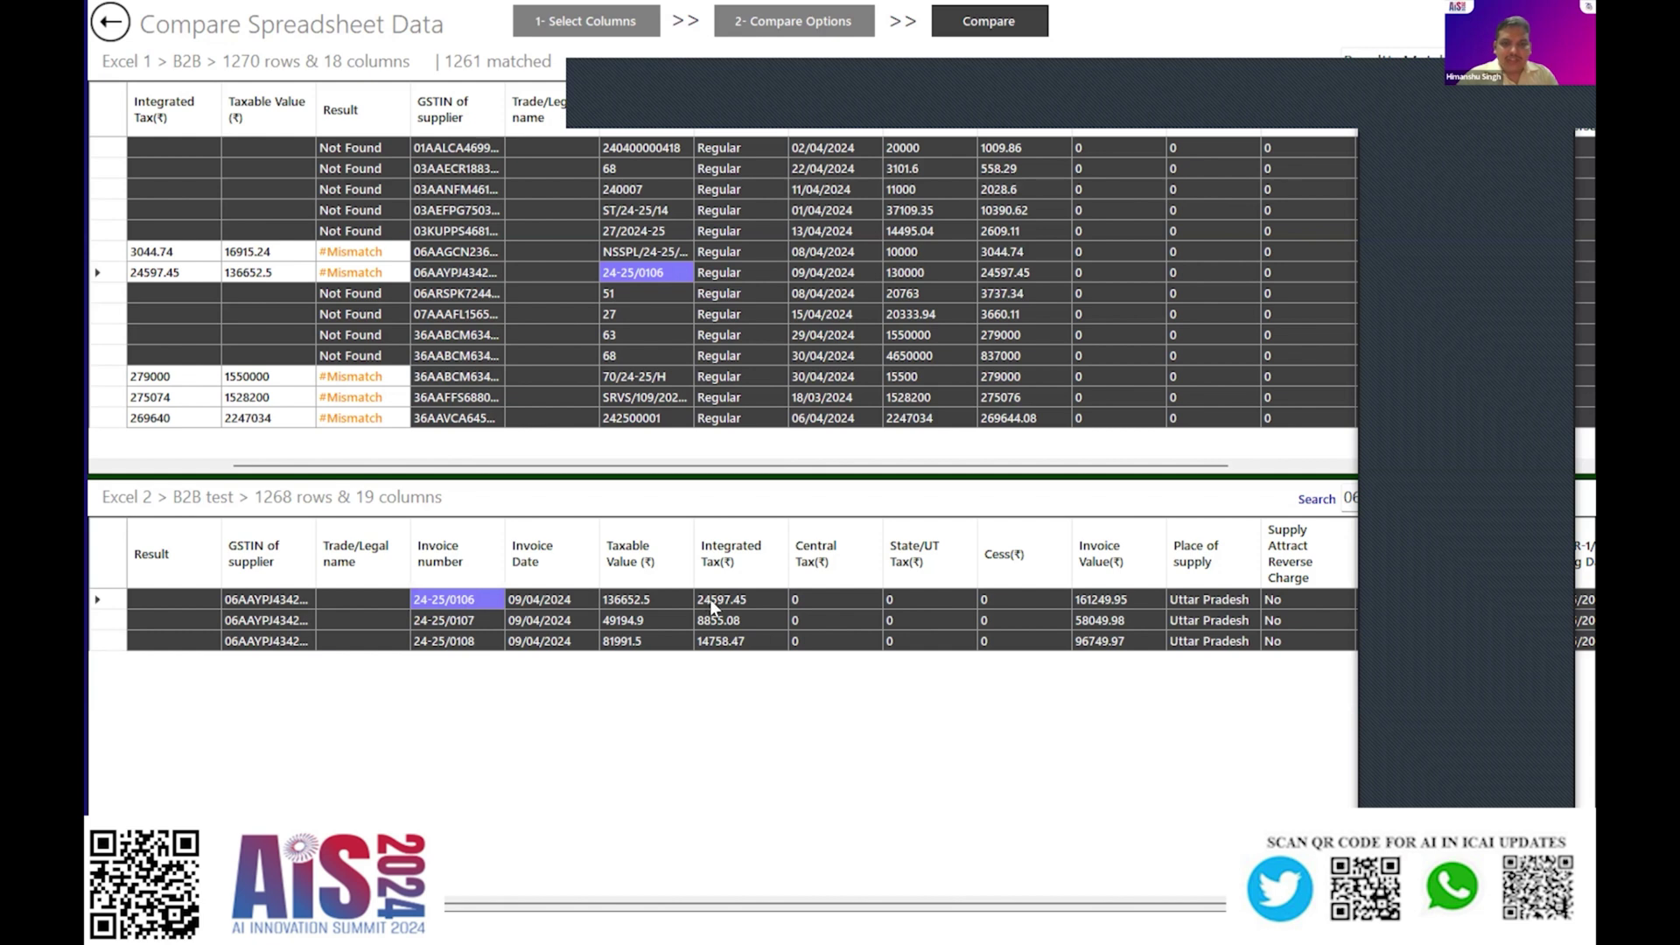
click(635, 606)
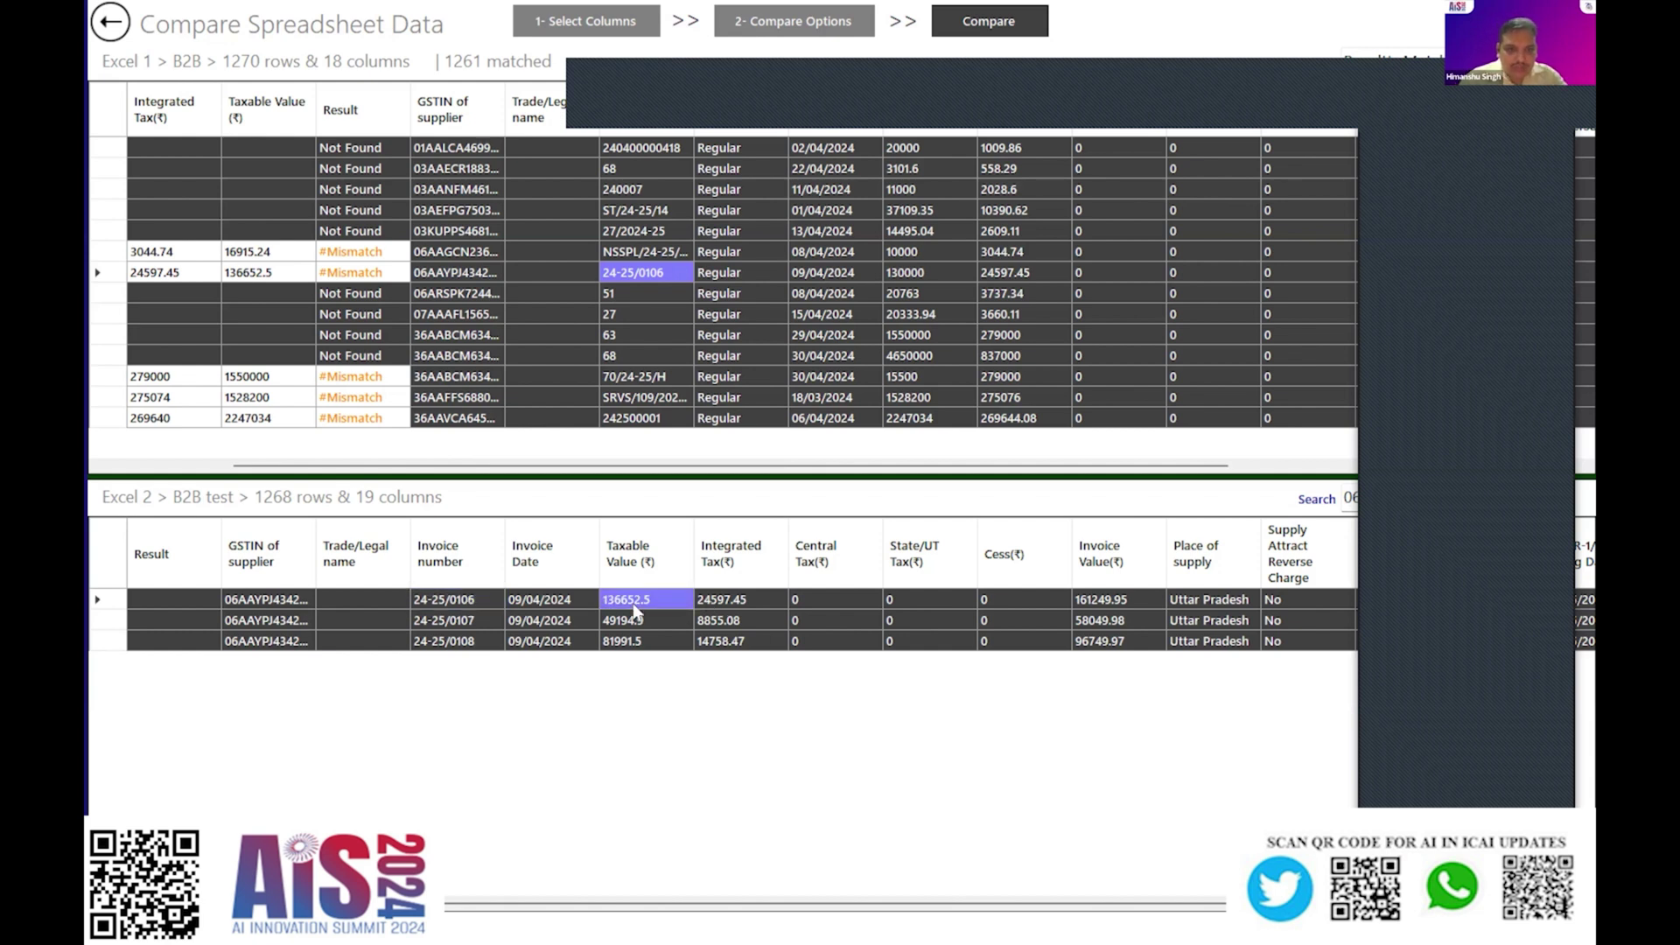
click(246, 275)
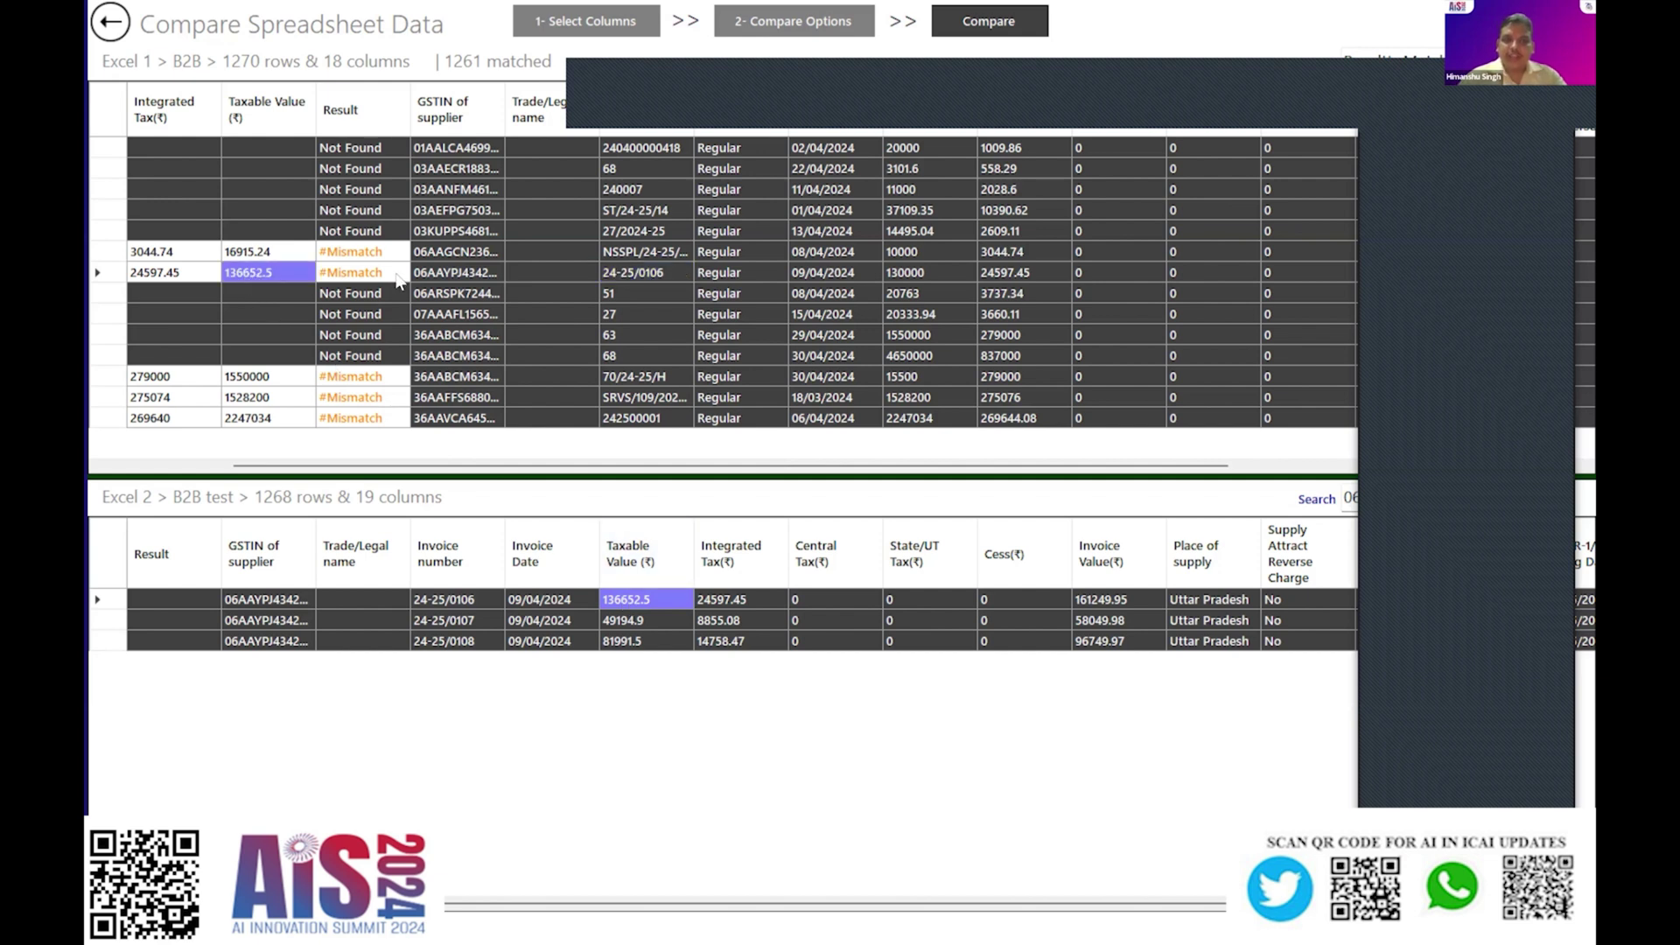
key(Right)
key(Right)
key(Right)
key(Right)
key(Right)
key(Right)
key(Right)
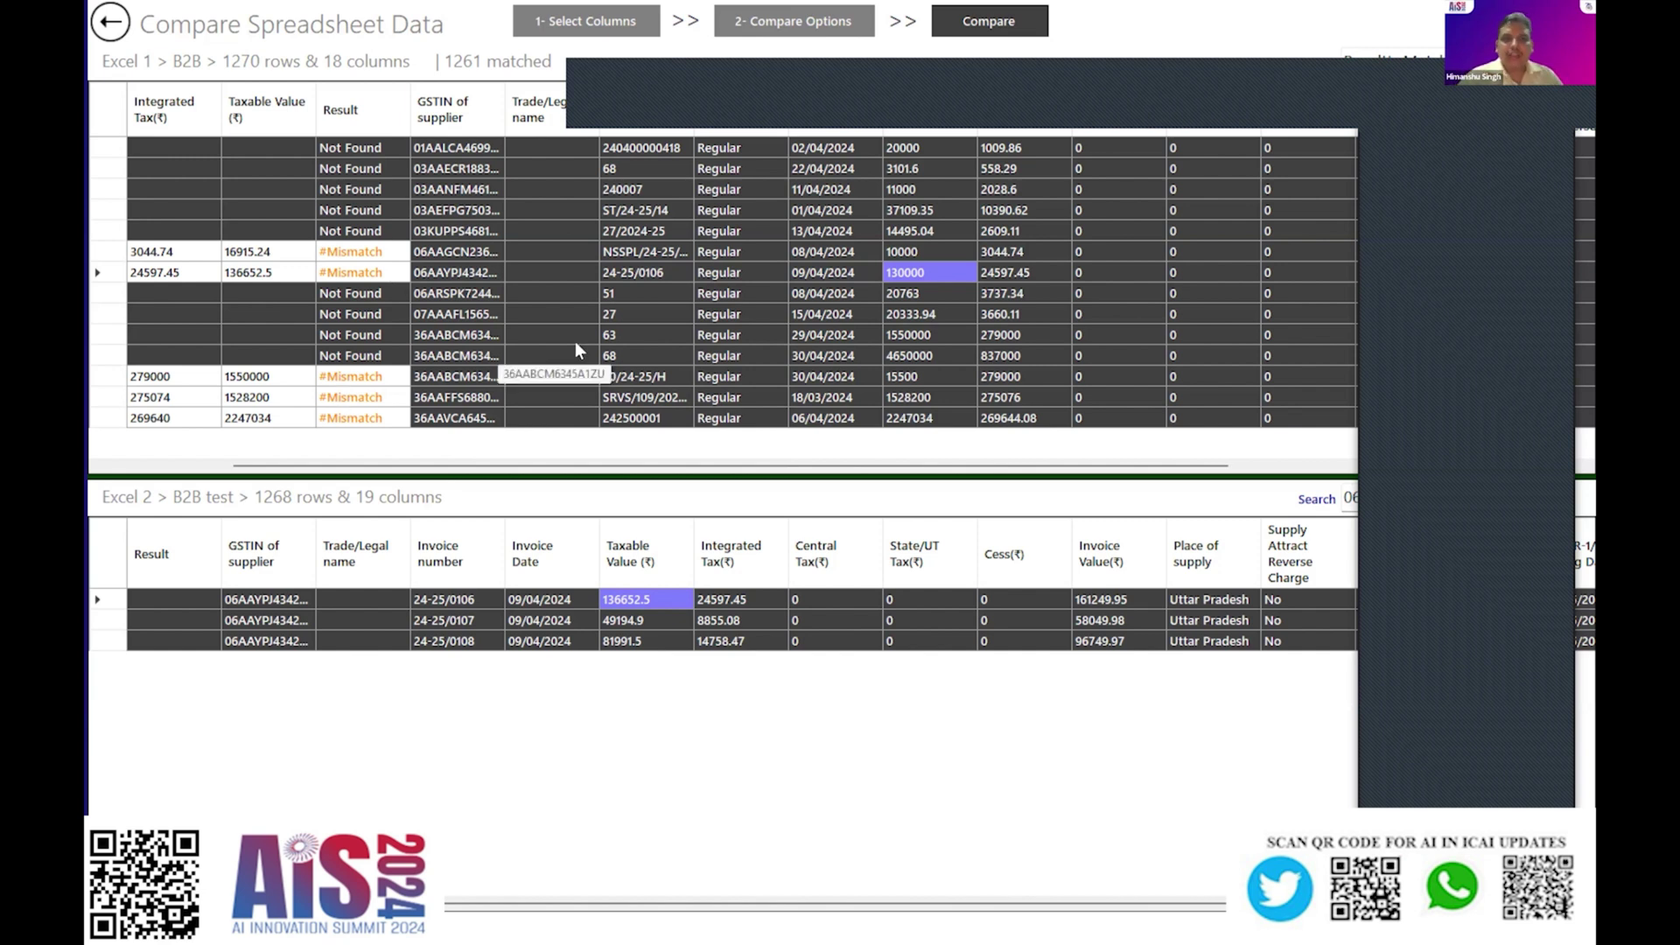
- Find the supplier GSTIN of the Not Found invoice 63 row in both the other sheet and the current sheet
right_click(433, 333)
click(435, 337)
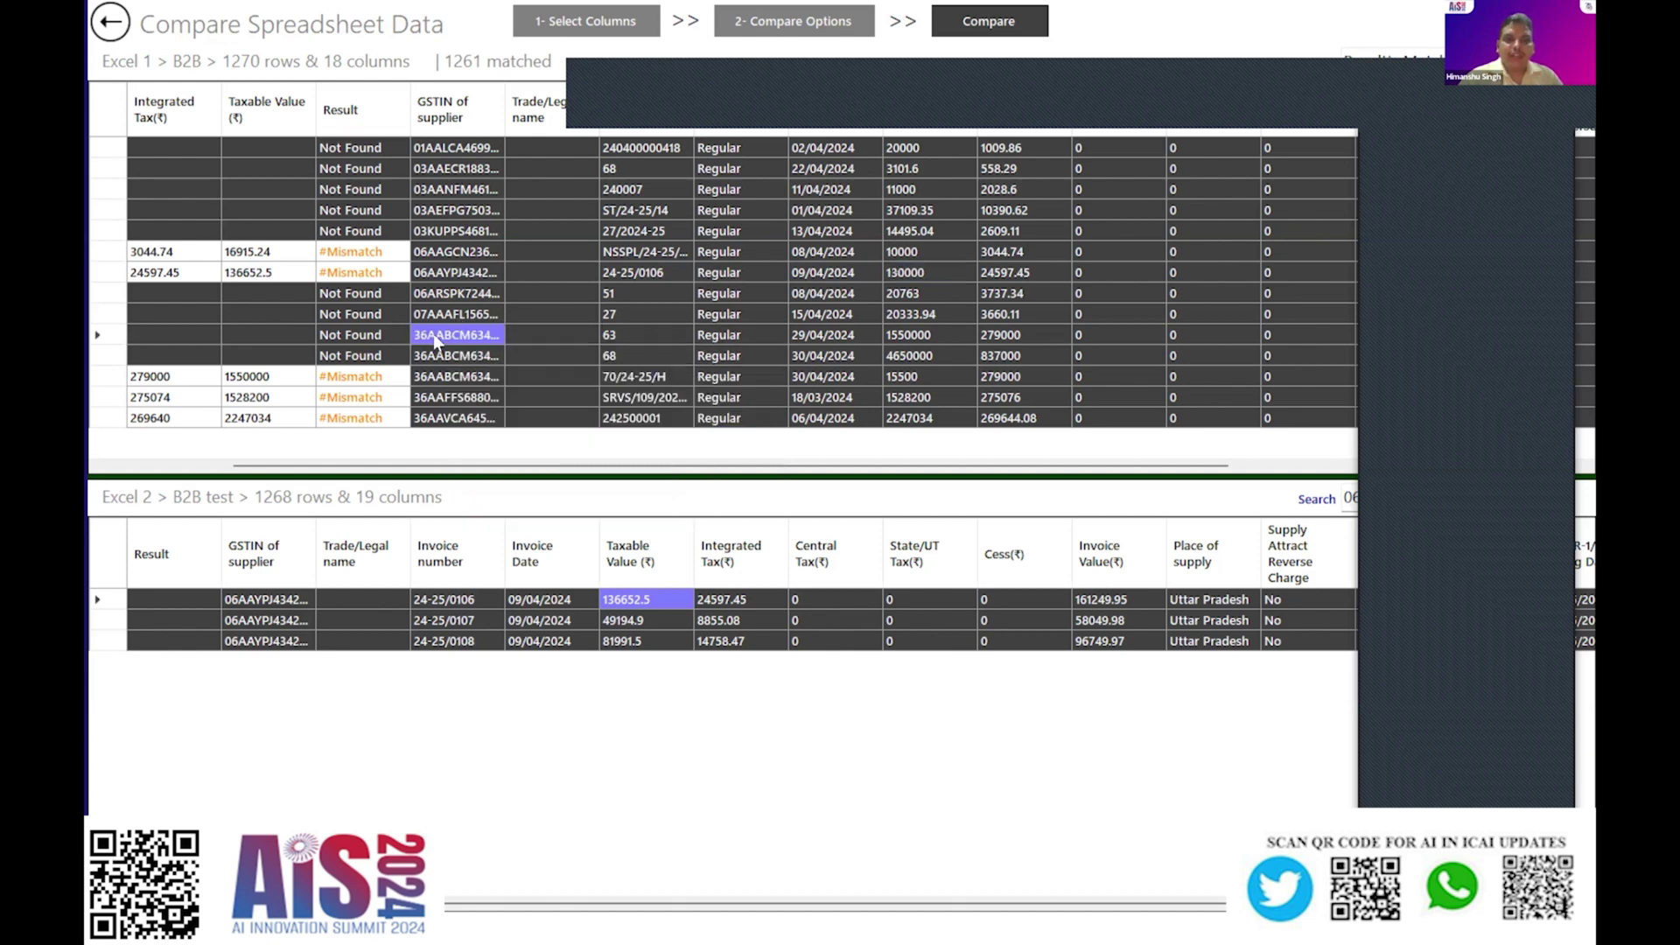
right_click(435, 339)
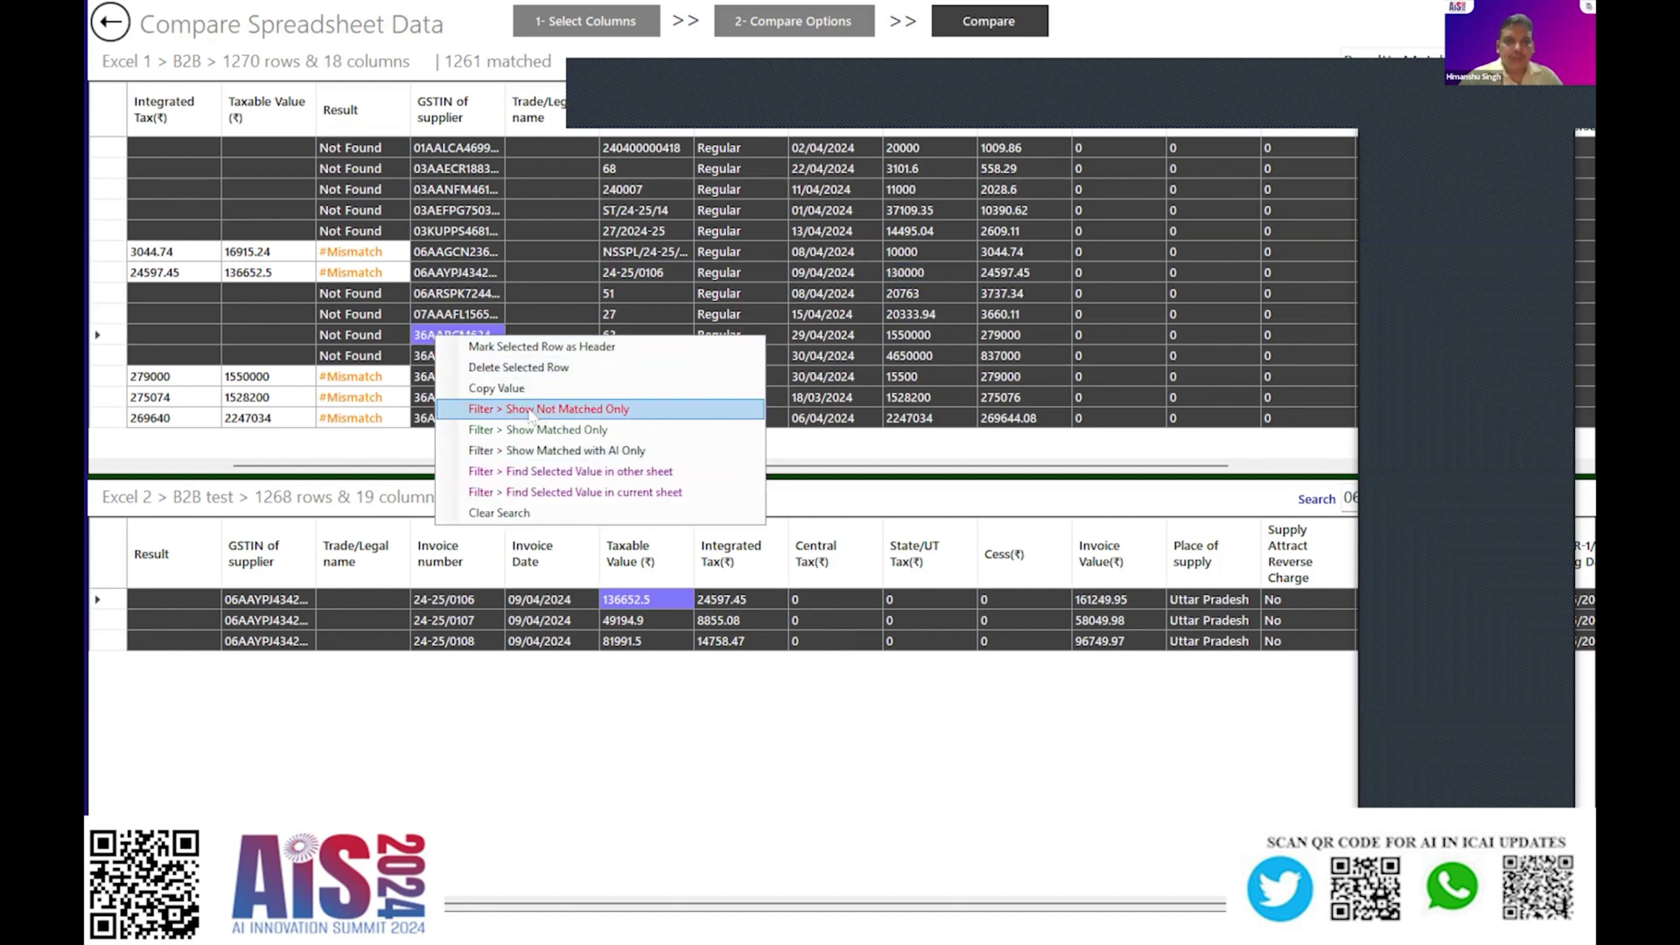
click(560, 472)
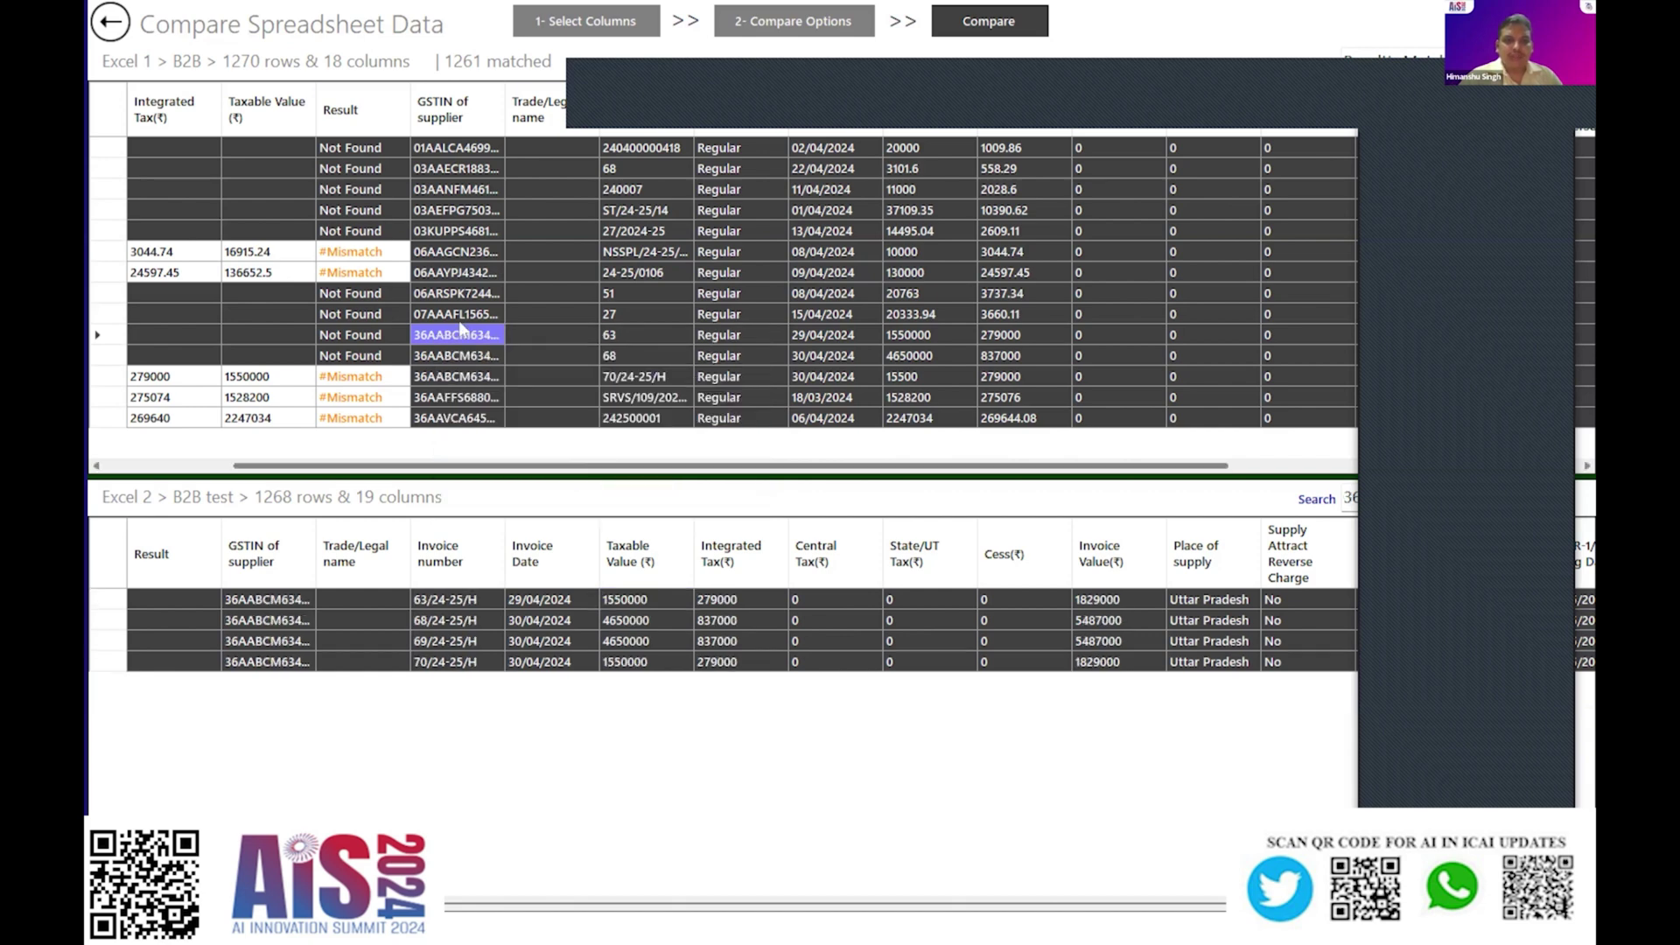
right_click(464, 338)
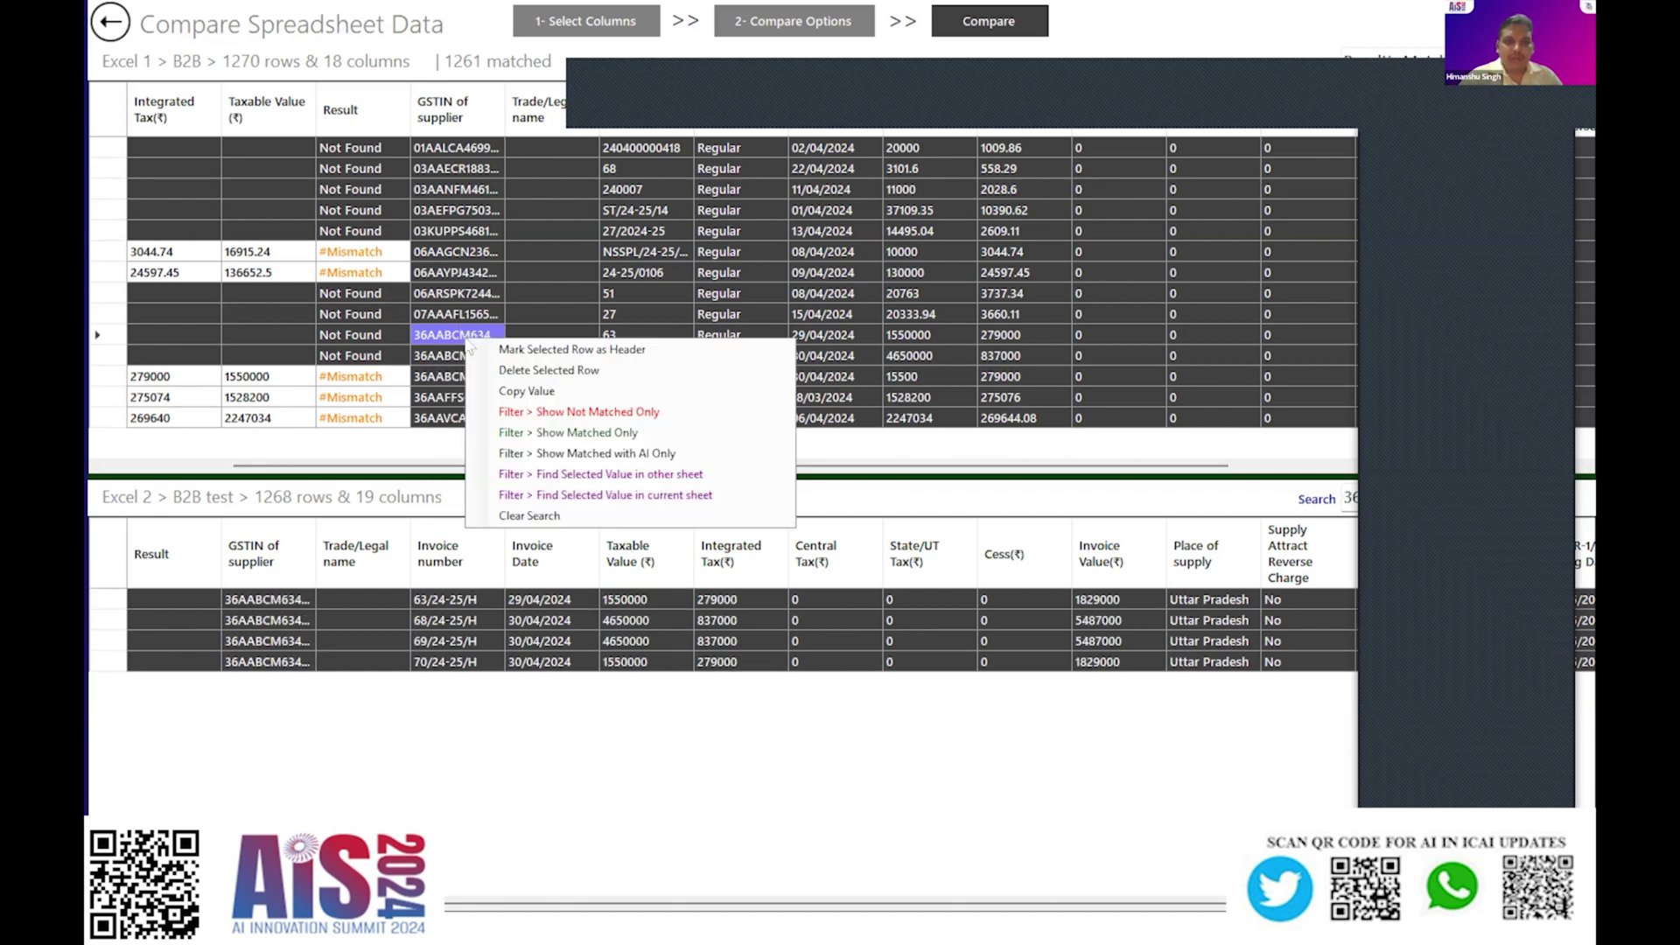
click(556, 496)
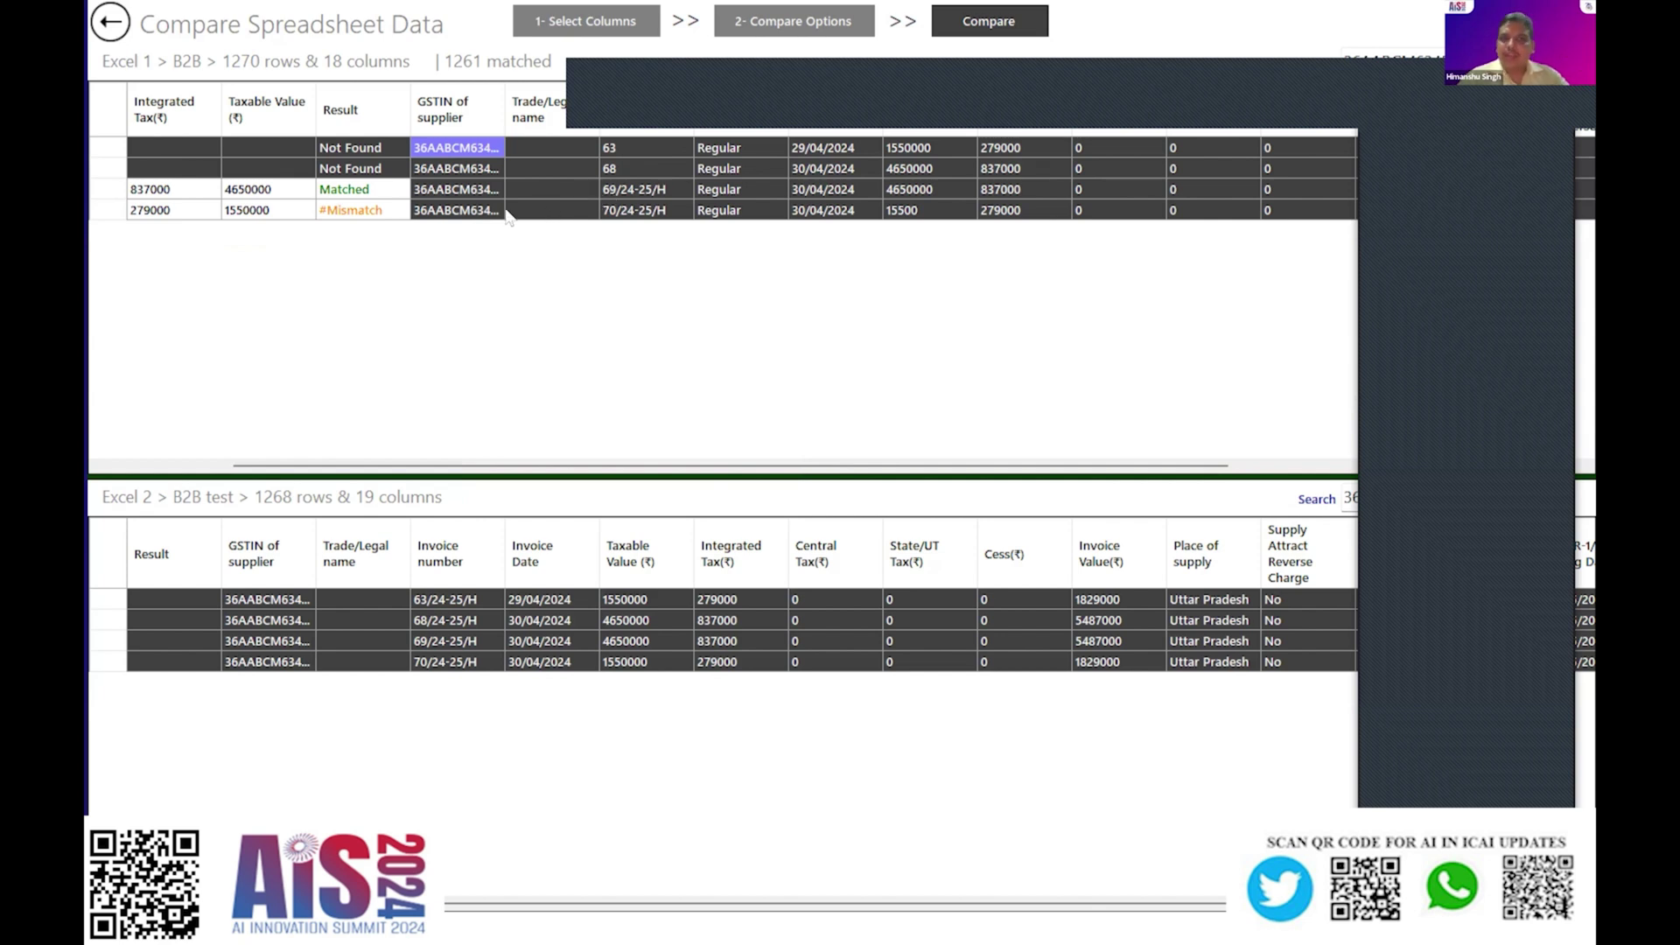
- Check matched invoice 69/24-25/H against its Excel 2 row, comparing the invoice number, Taxable Value and Result
click(458, 184)
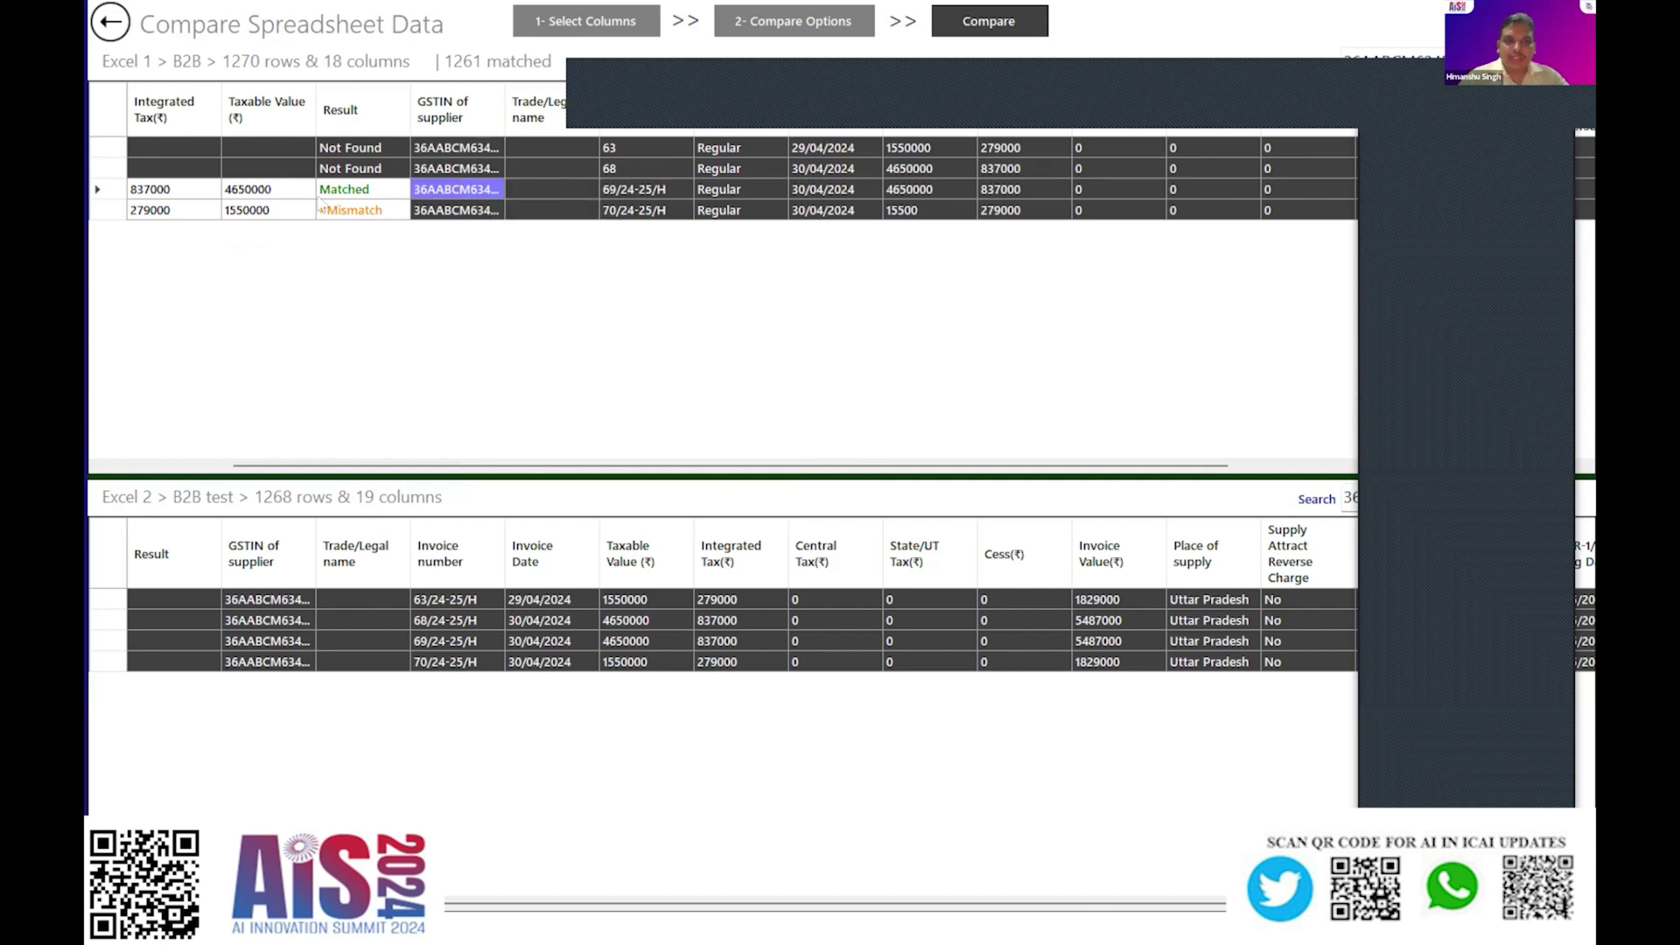
click(622, 190)
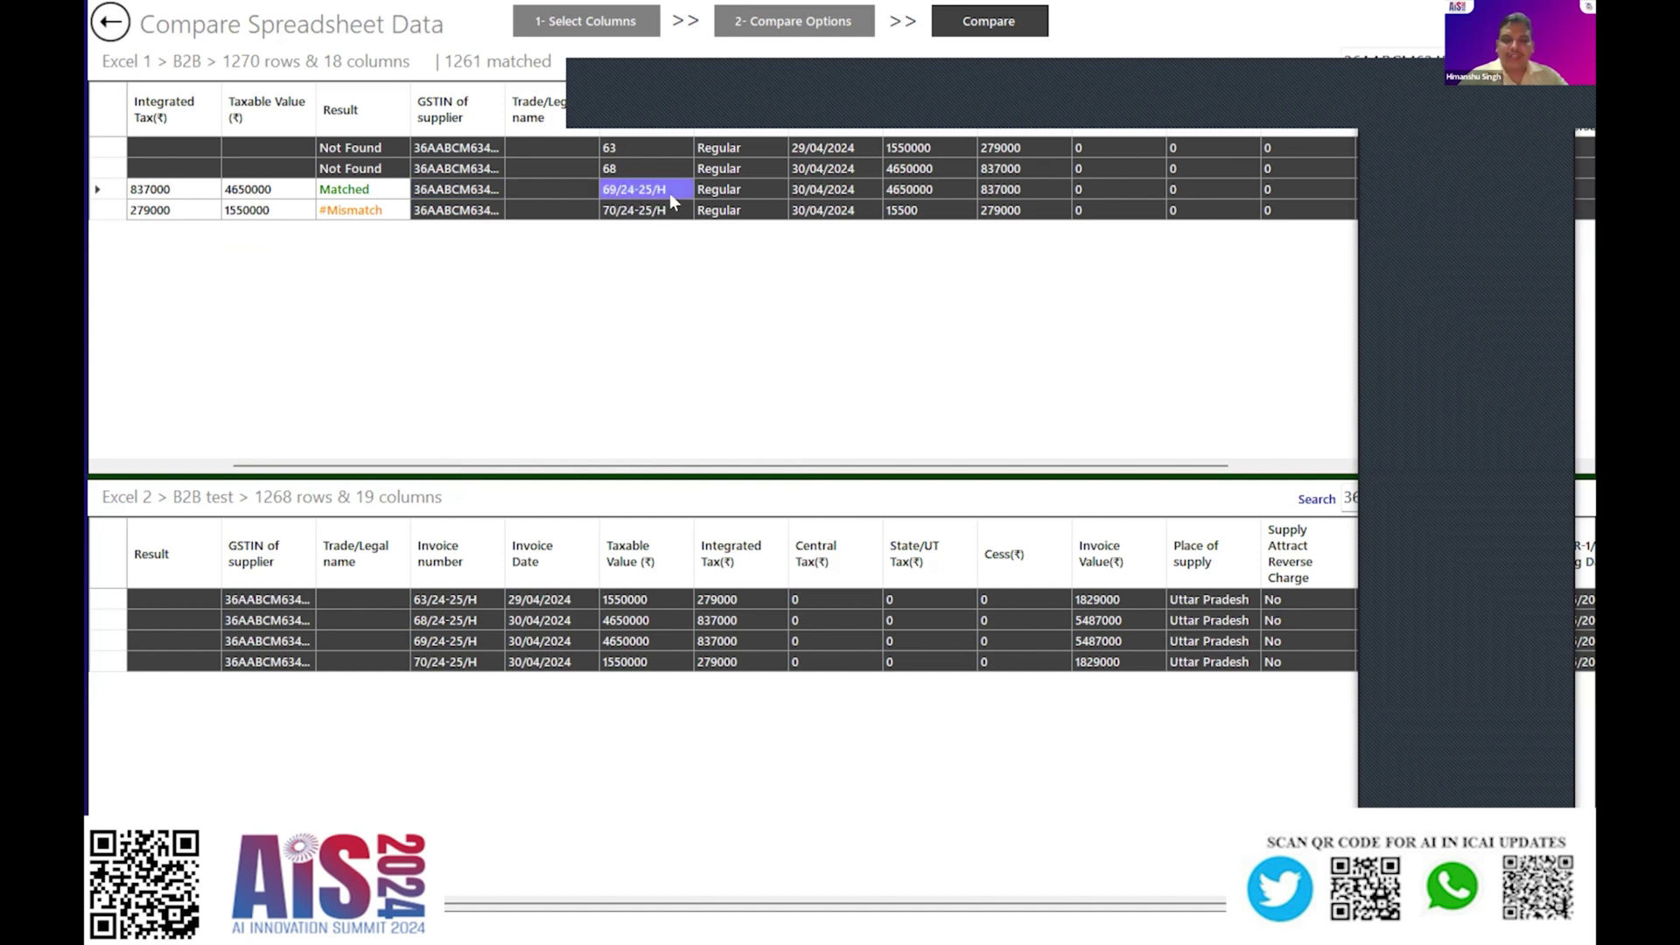
click(455, 646)
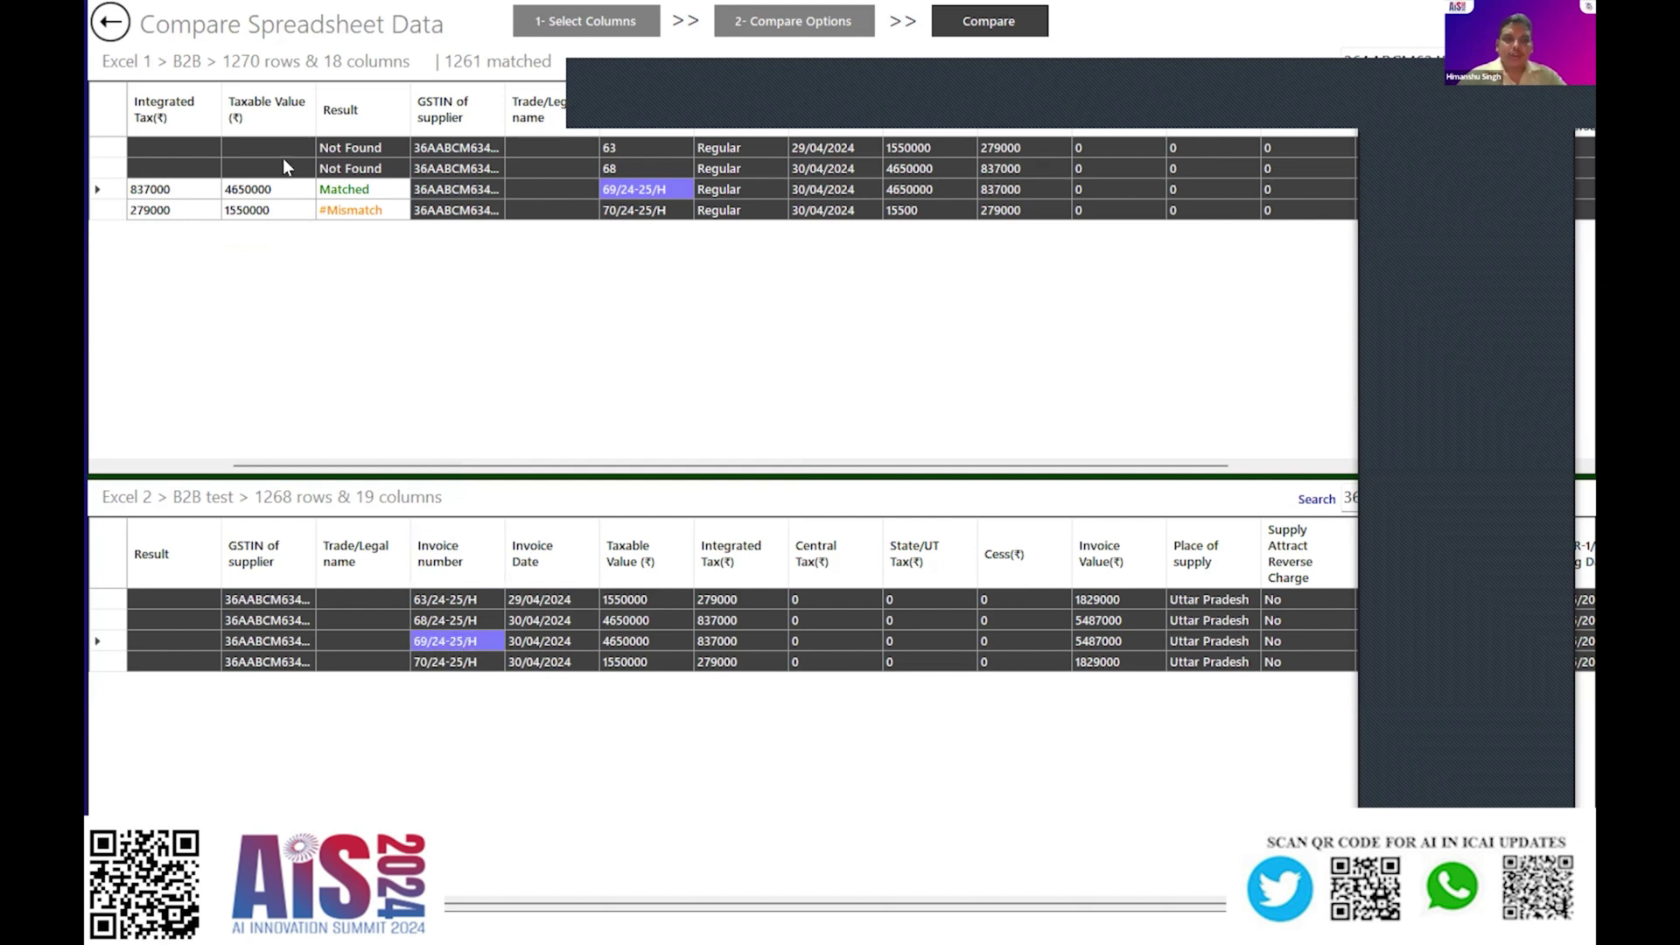
click(635, 640)
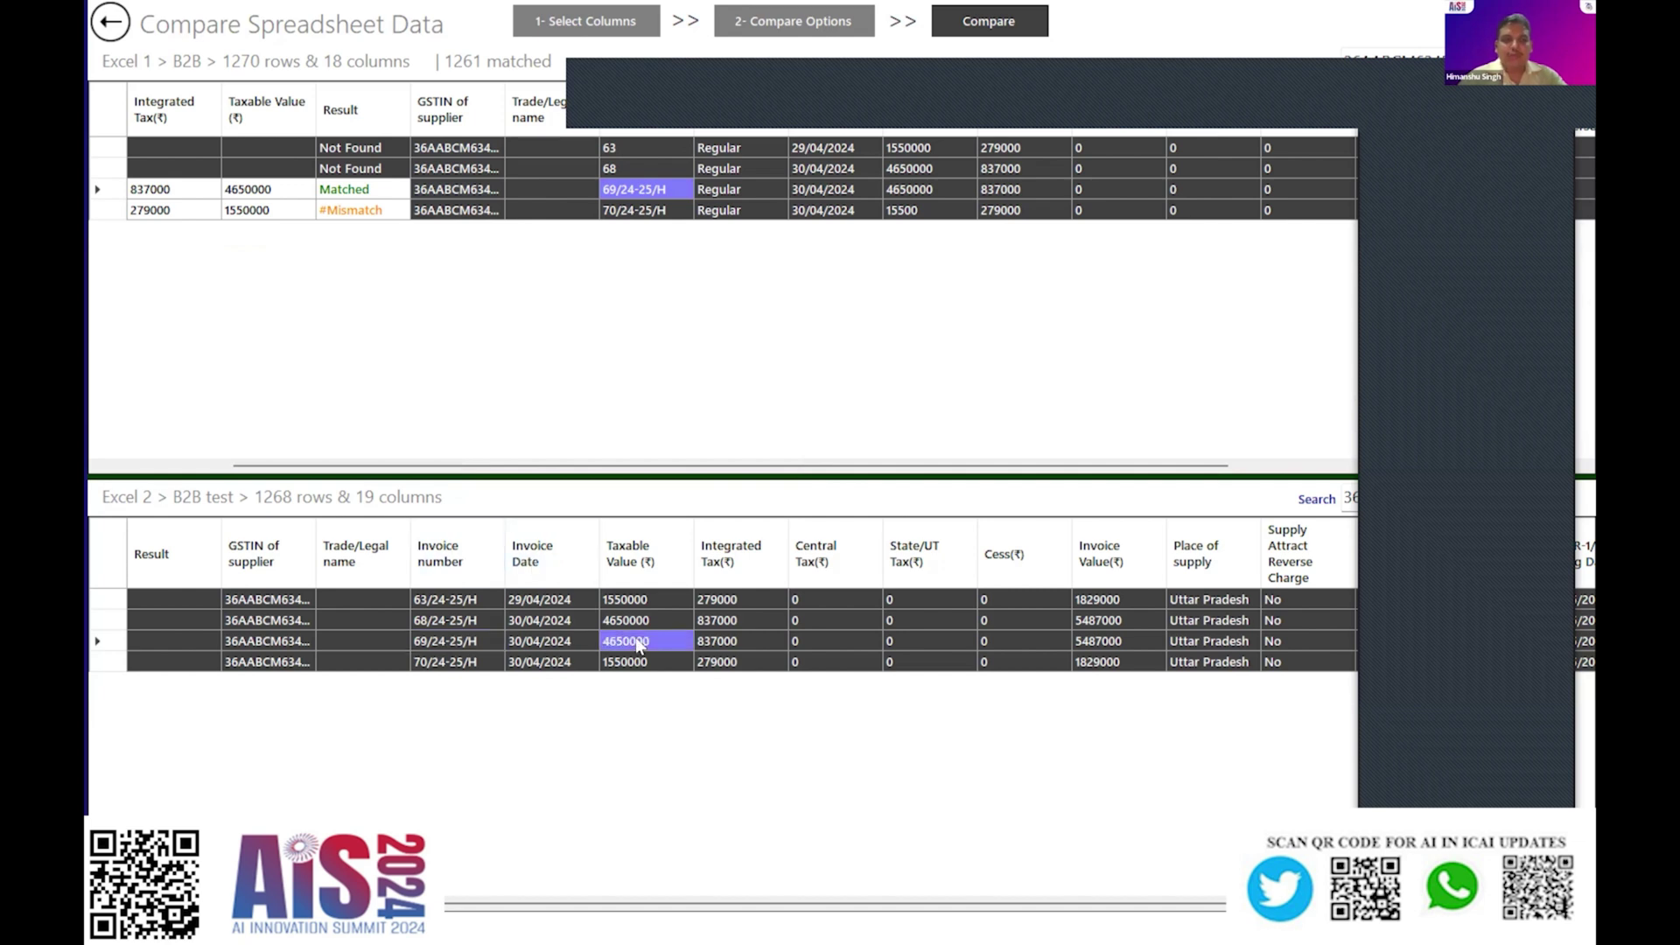
click(257, 198)
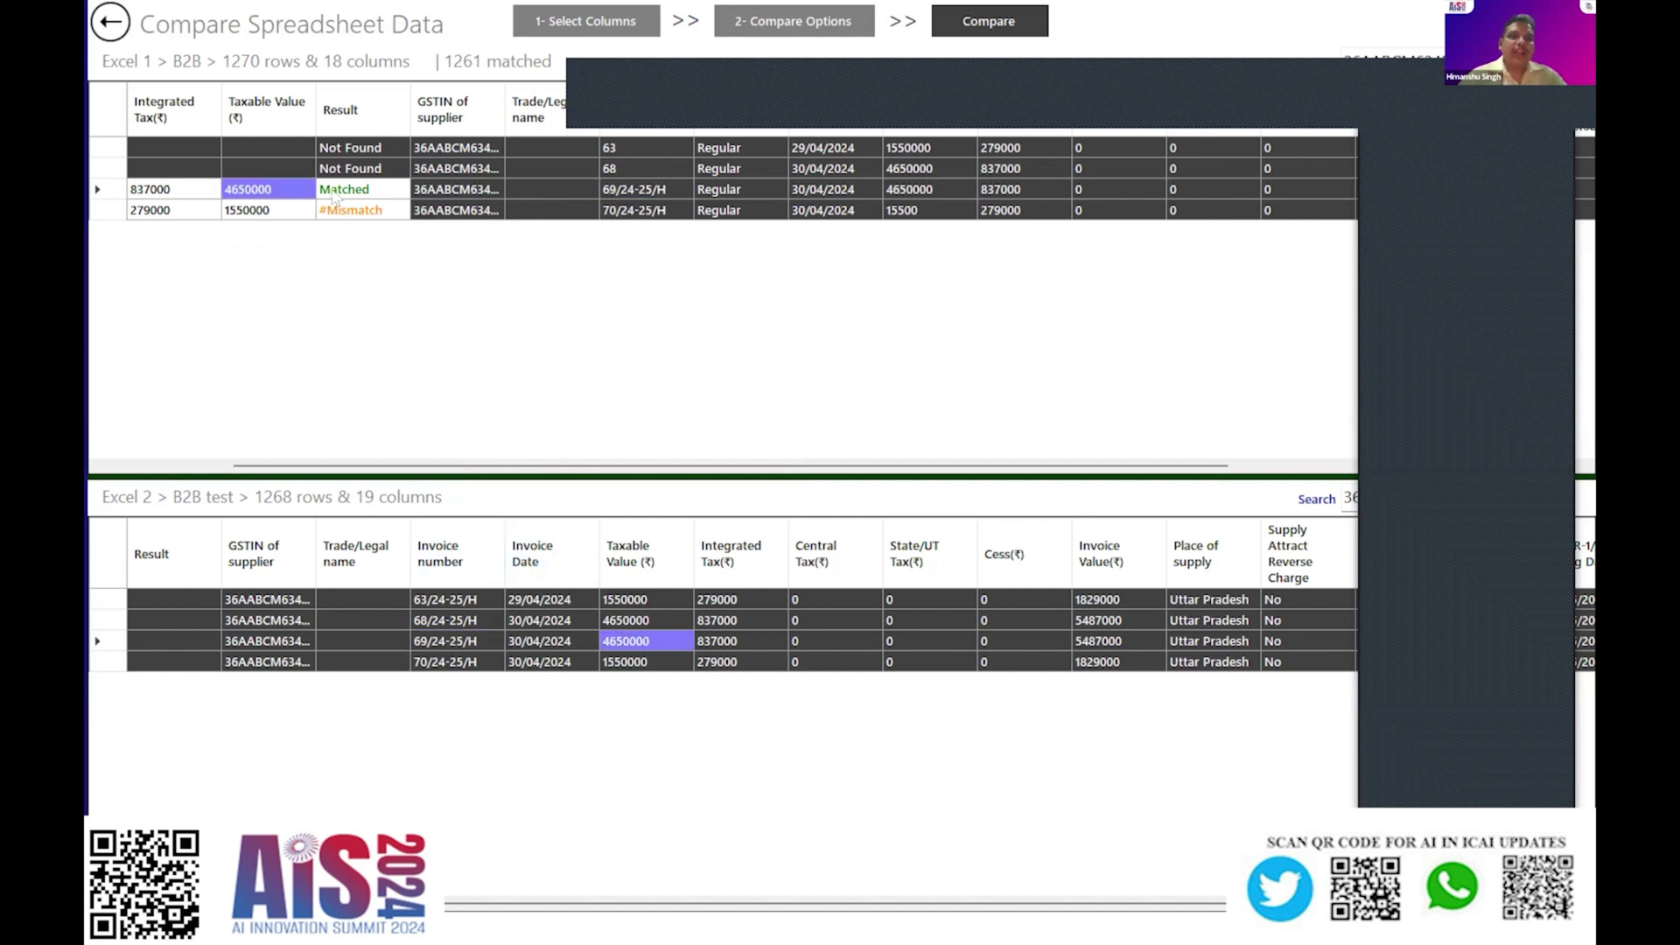
click(335, 194)
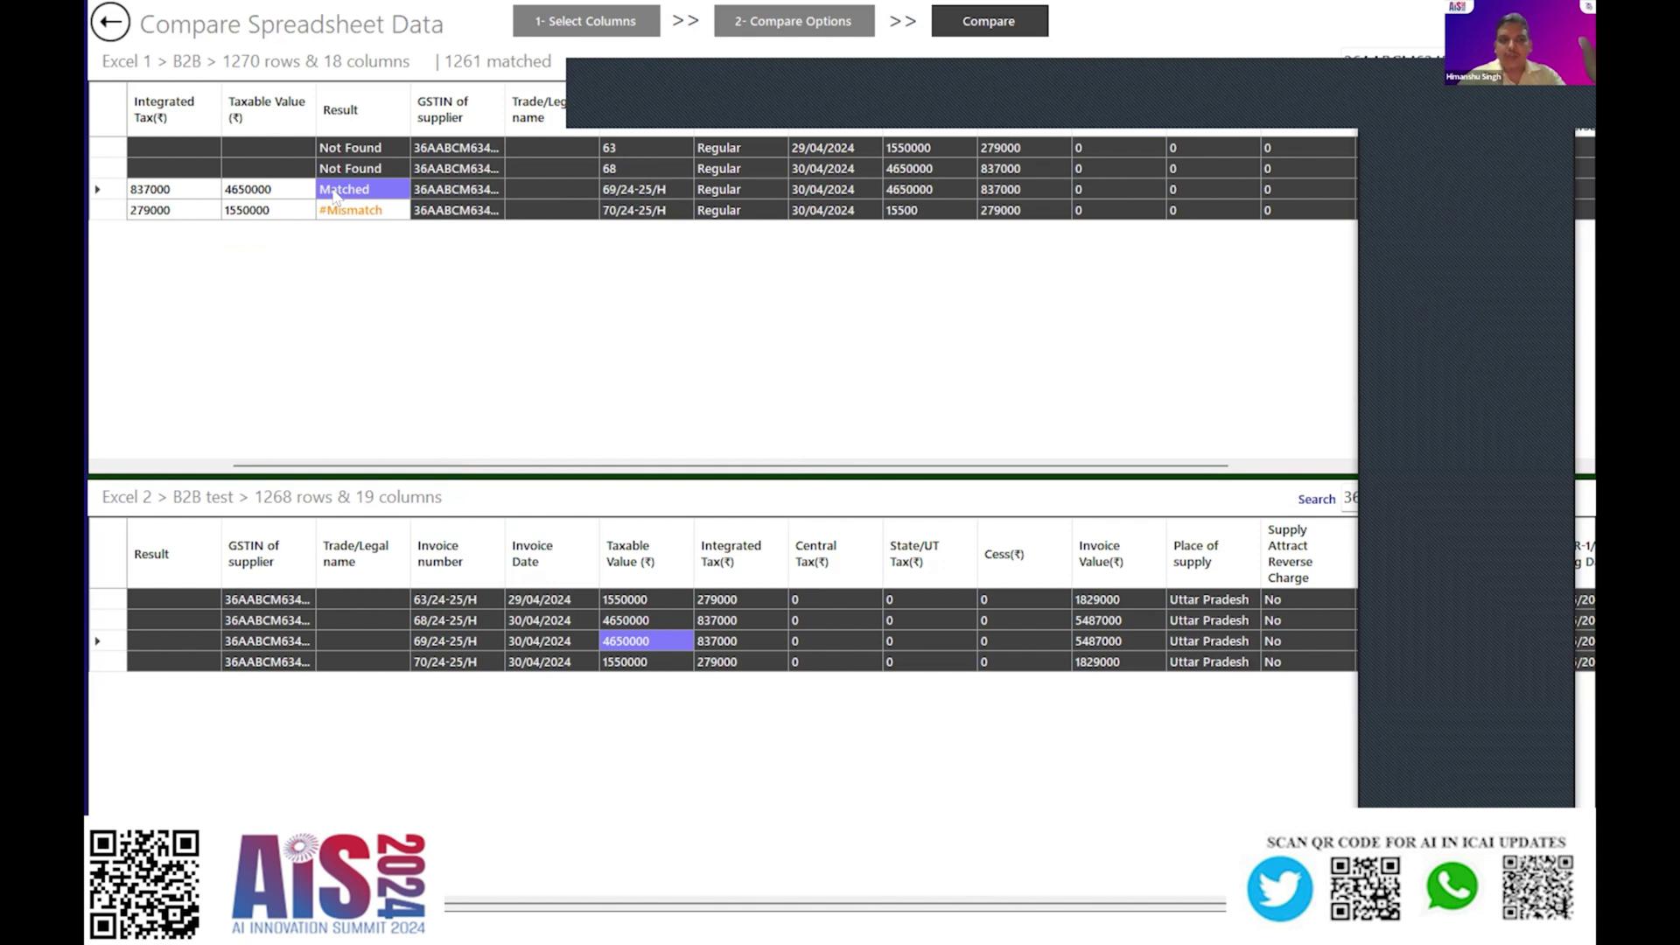
key(Left)
key(Right)
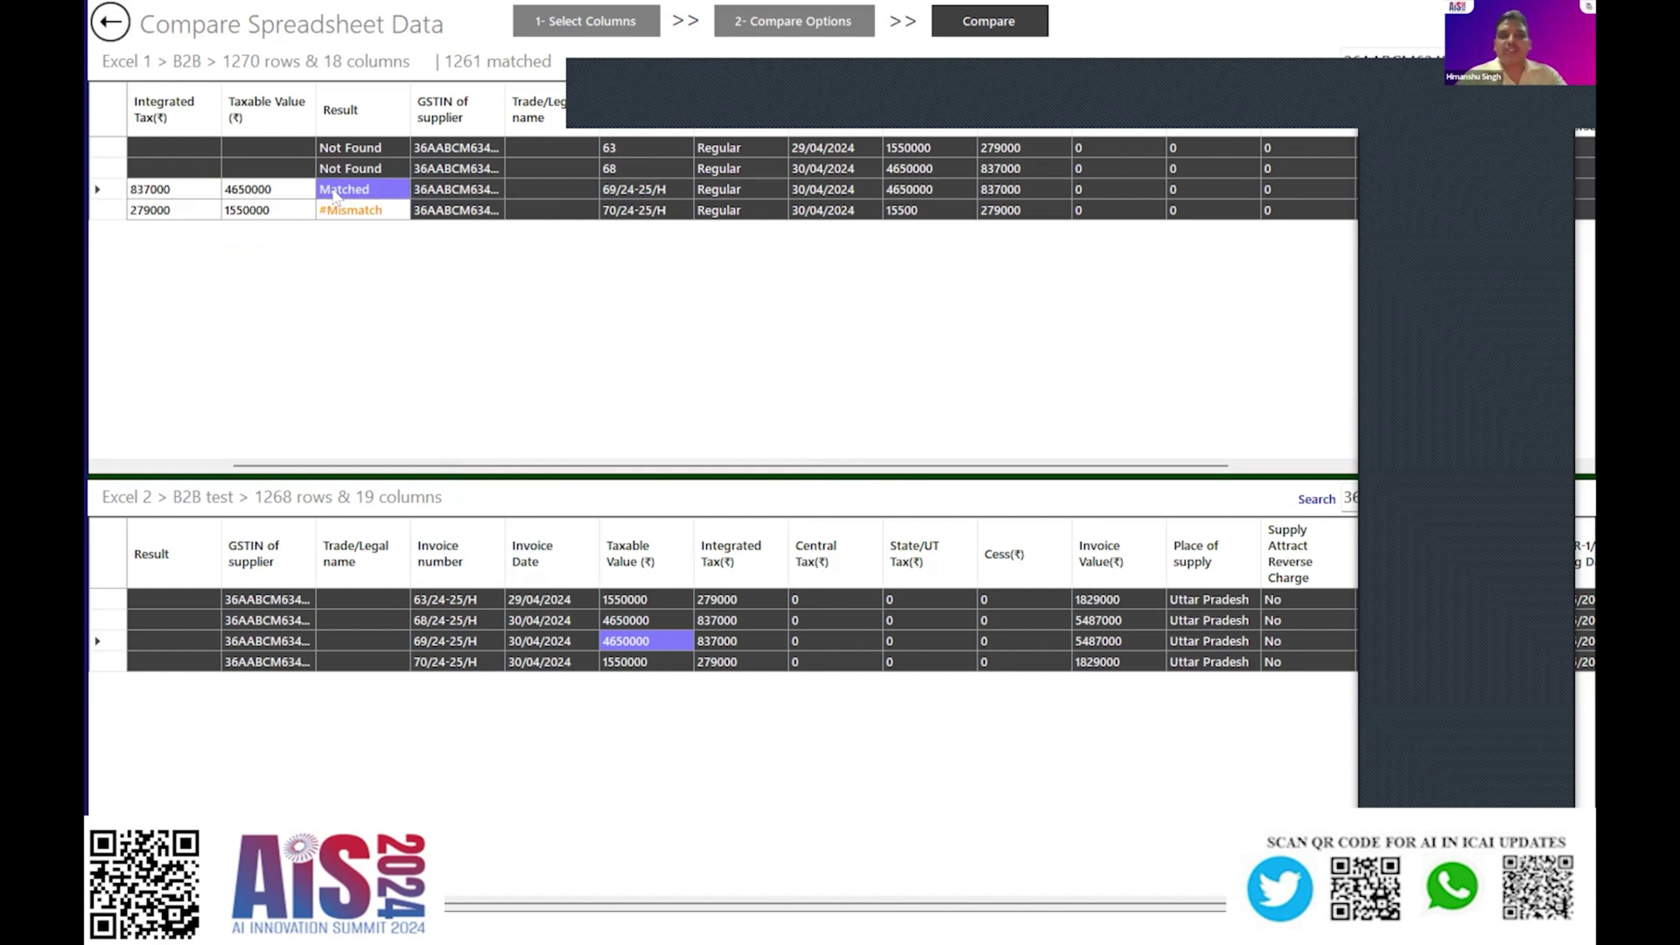
- Compare the Not Found invoice number 63 in Excel 1 with invoice number 63/24-25/H in Excel 2
click(405, 149)
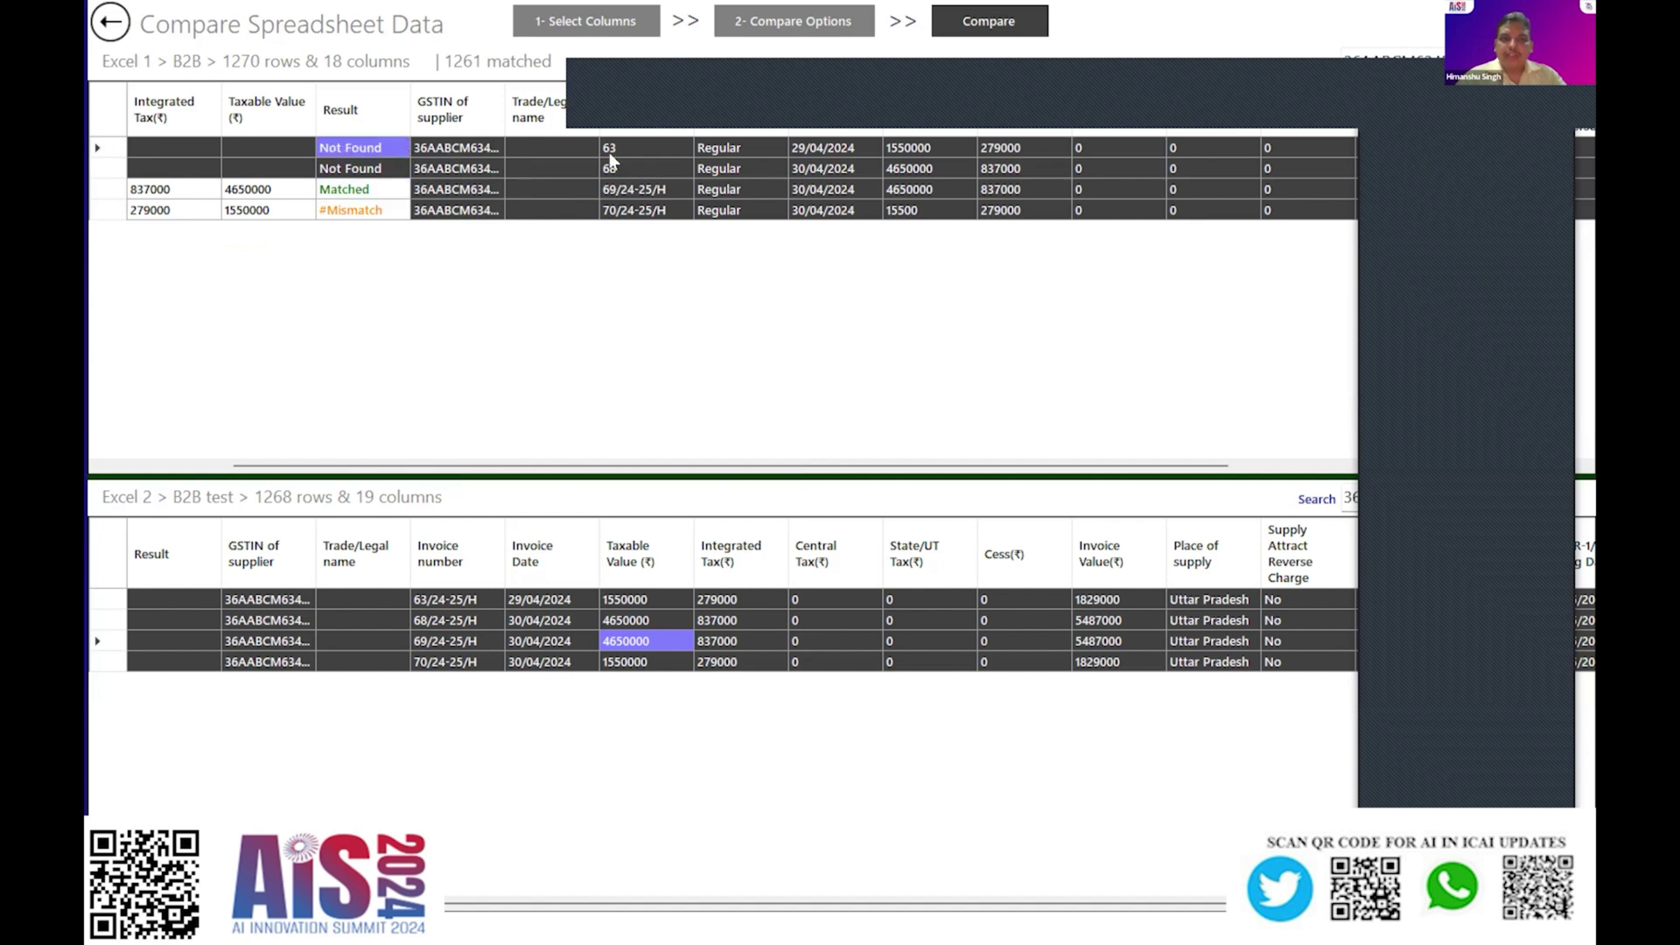
click(609, 152)
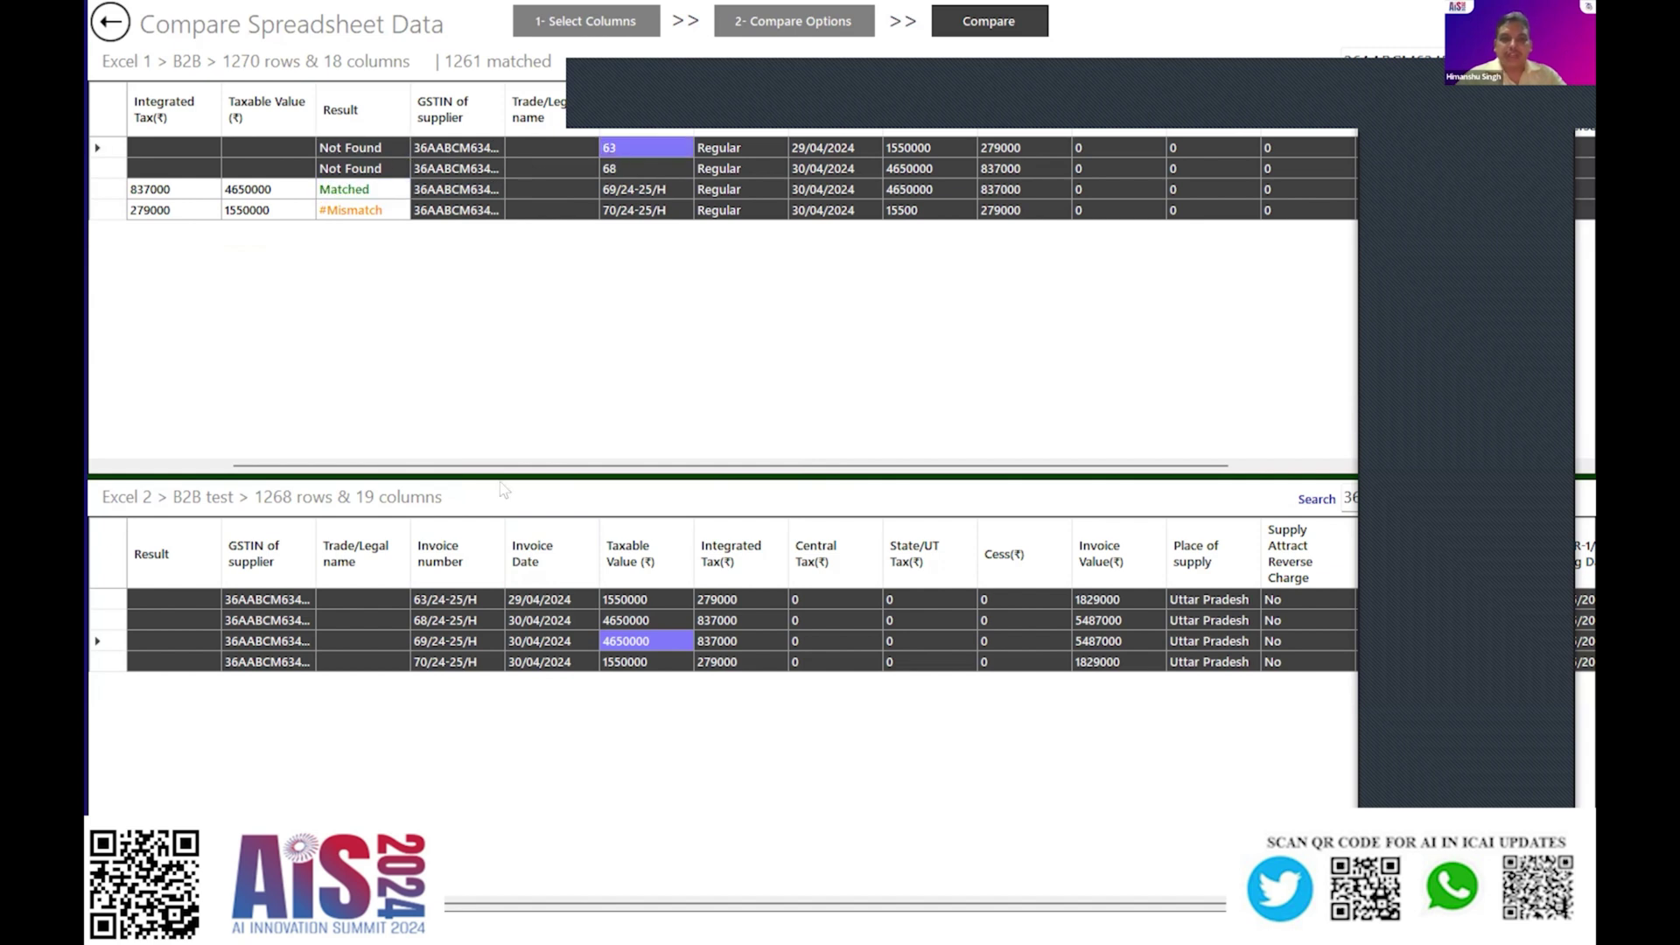
click(437, 602)
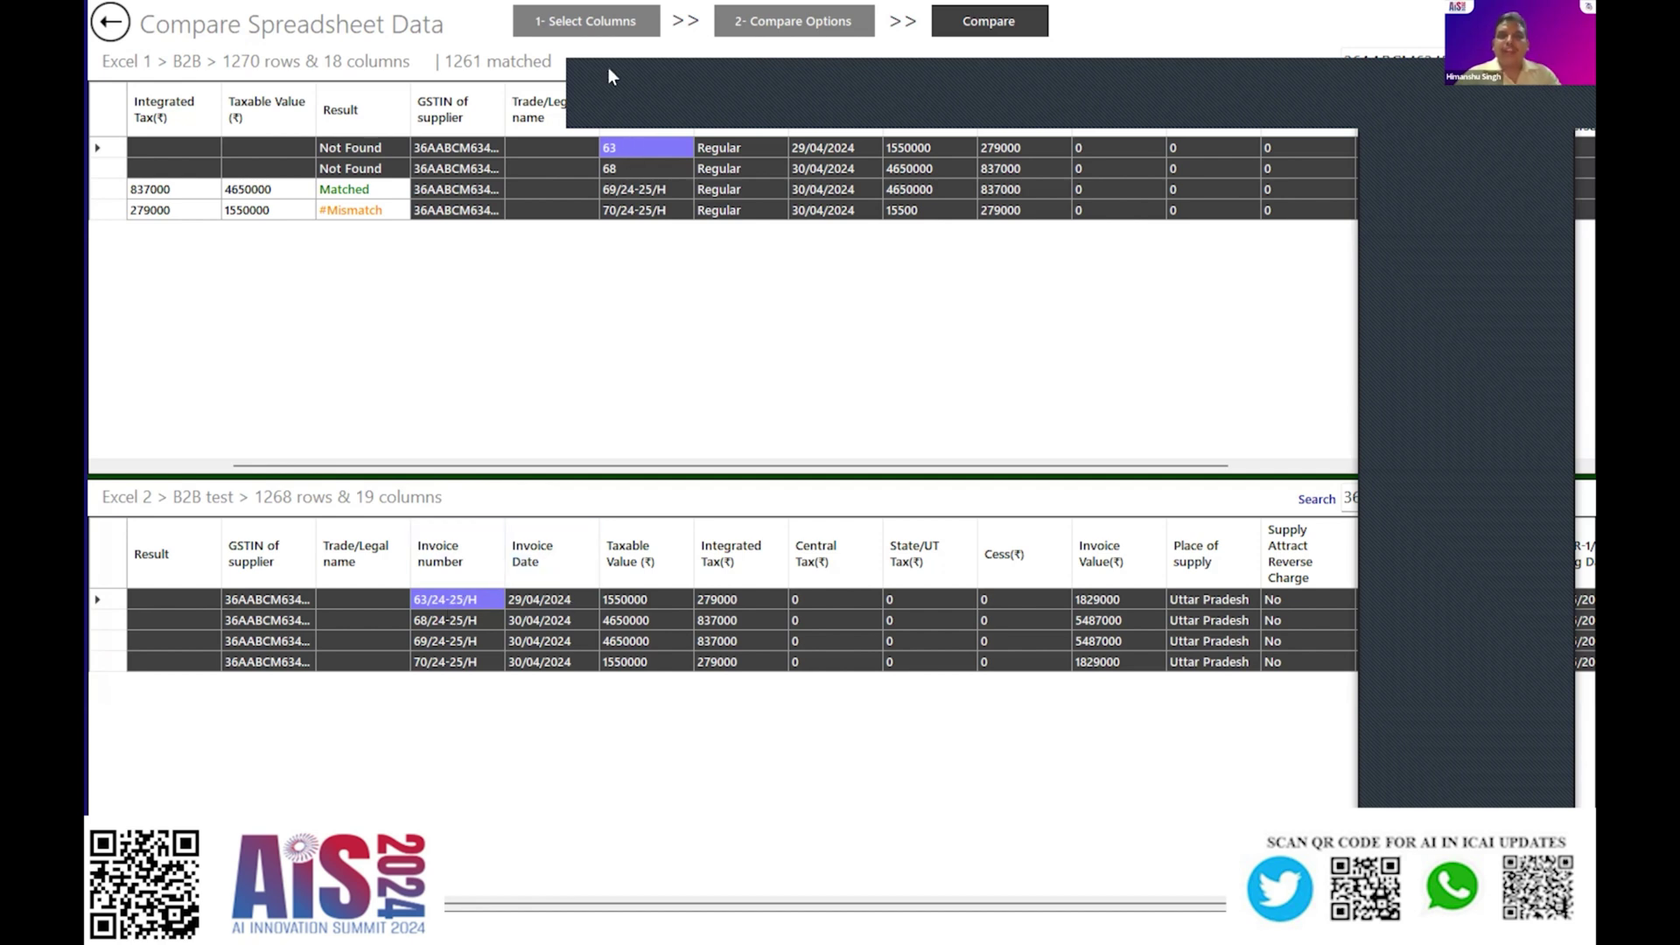
- Set the Invoice number column in the compare rule to Match with AI and rerun the comparison
click(586, 25)
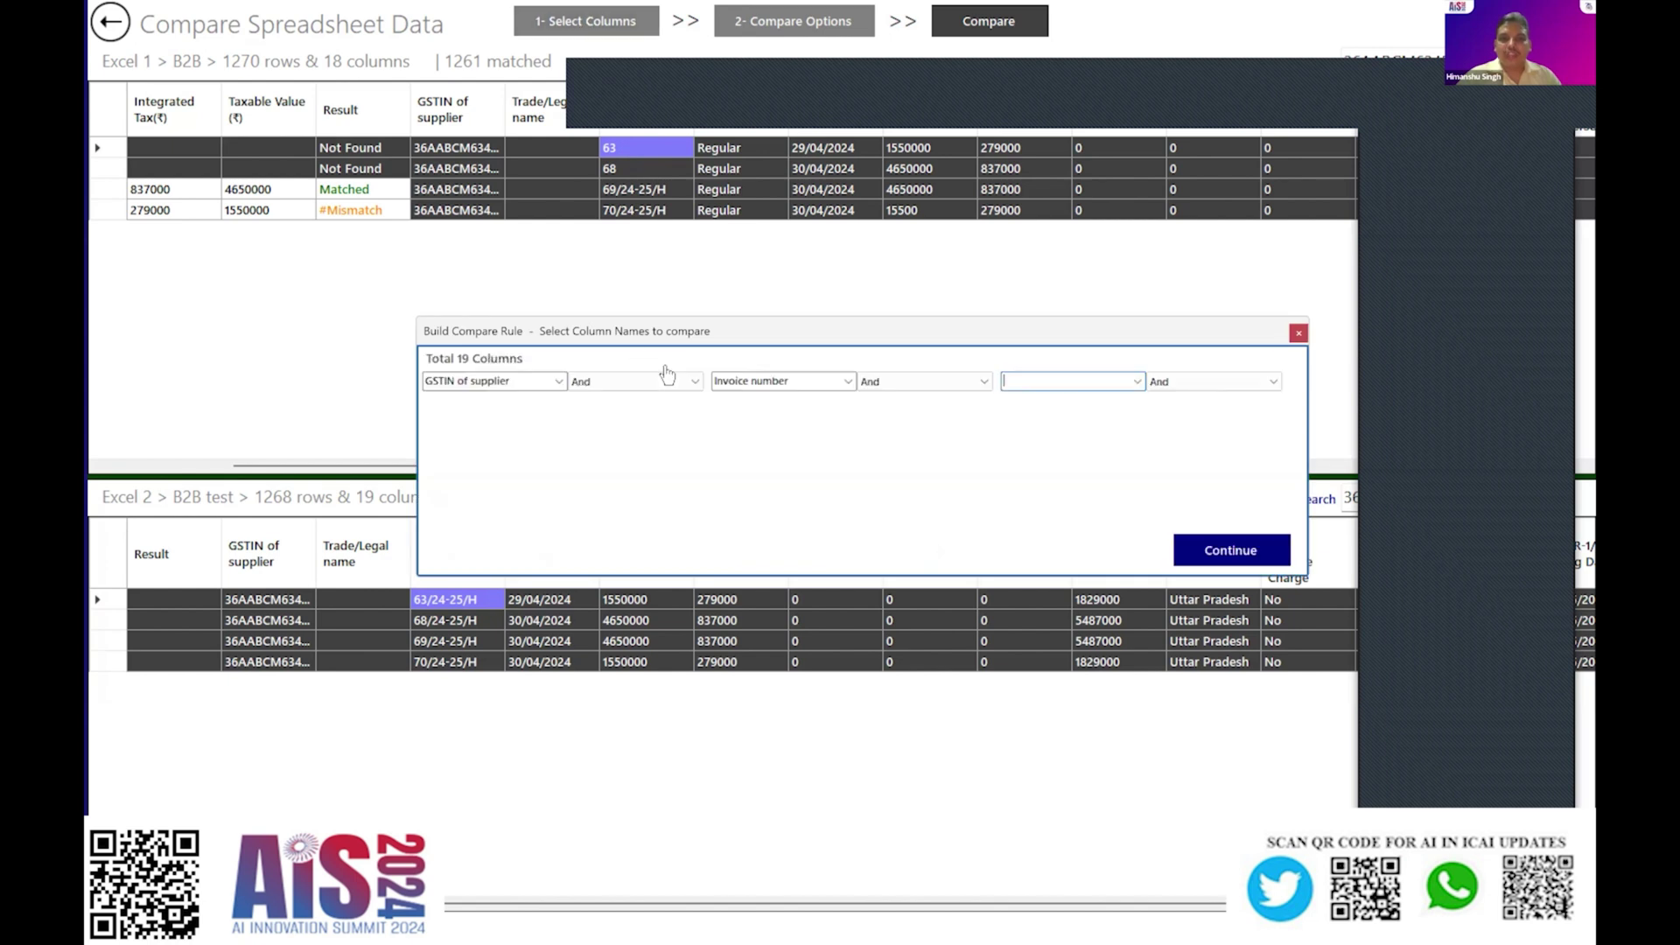
click(897, 385)
click(891, 425)
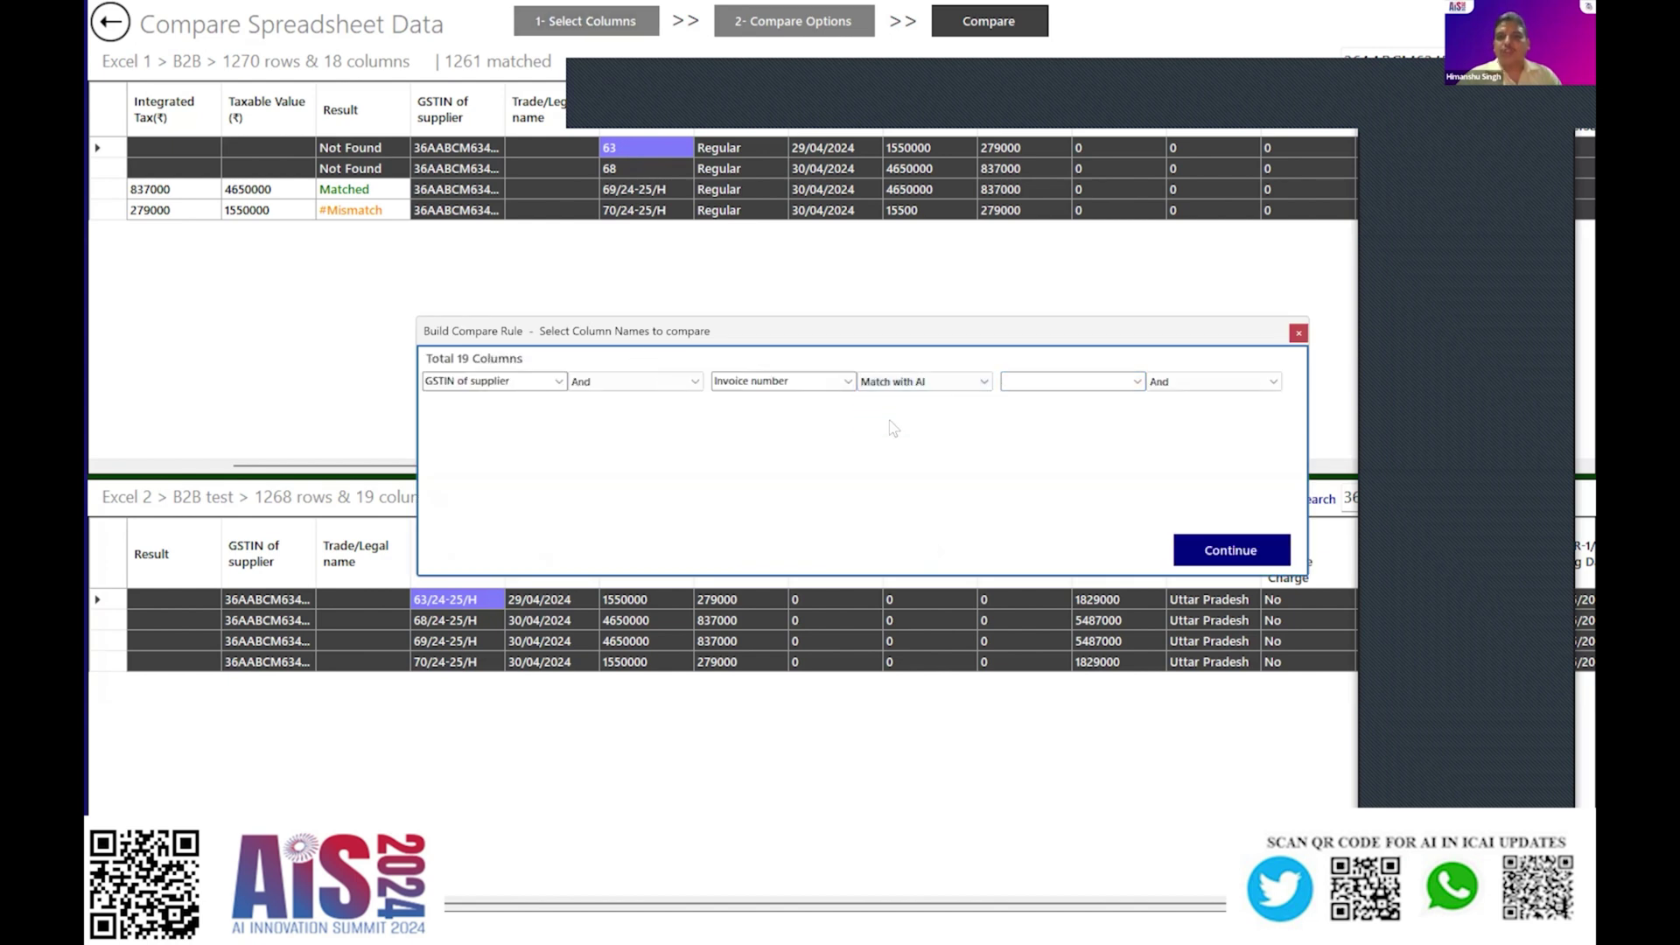
click(1207, 551)
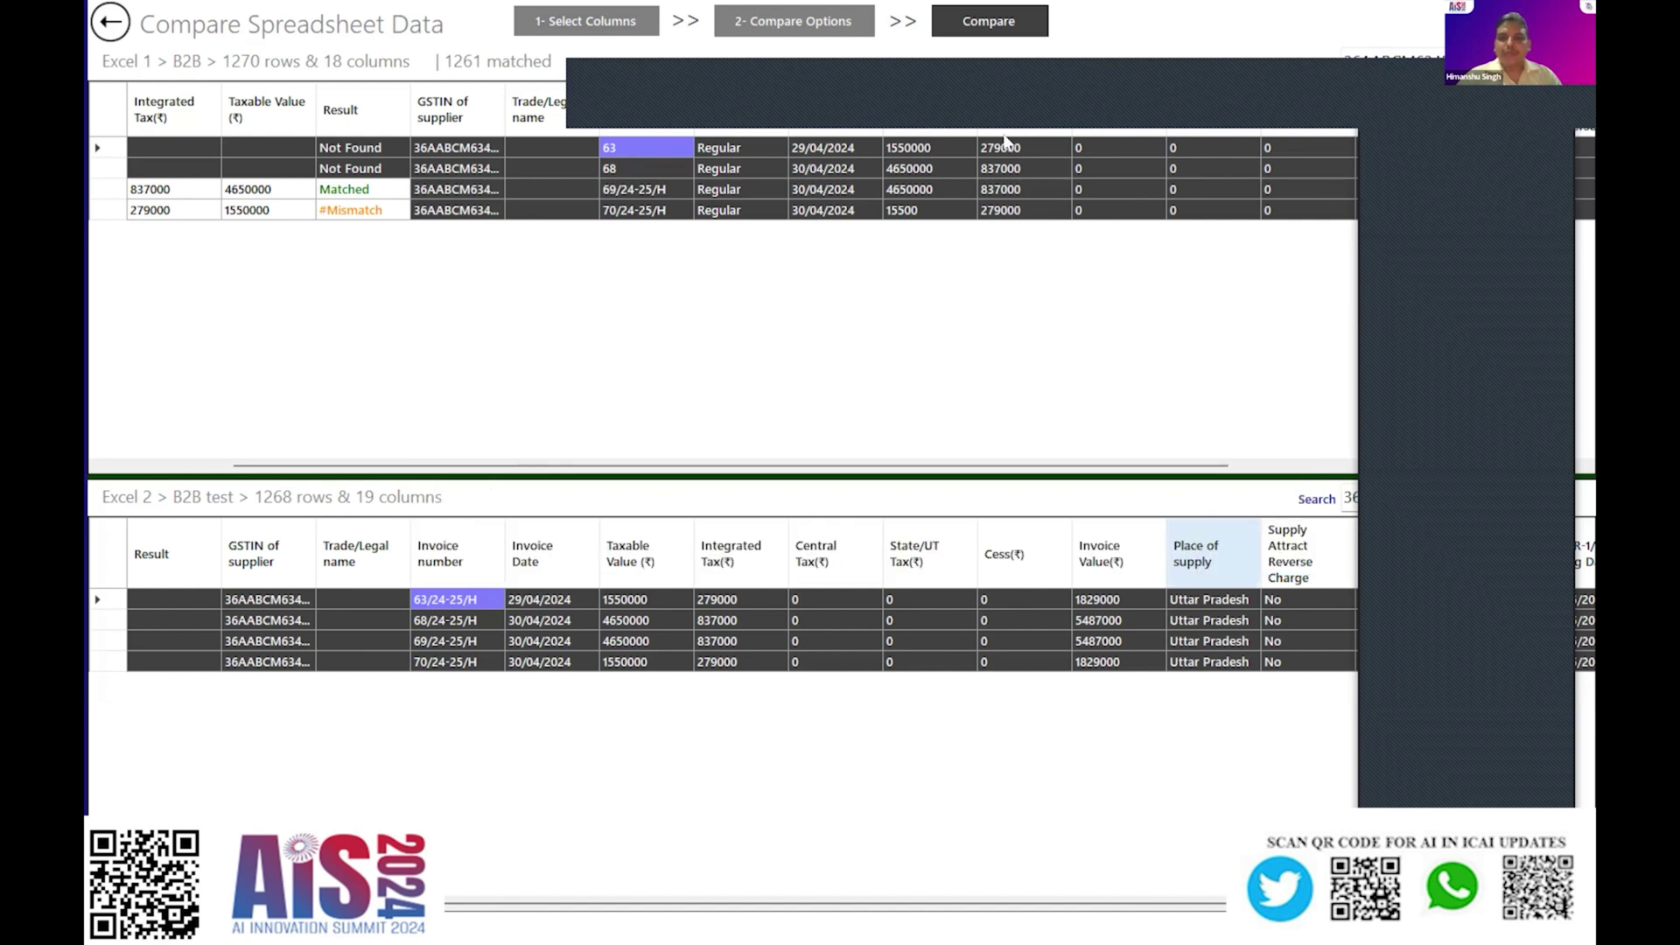
click(963, 25)
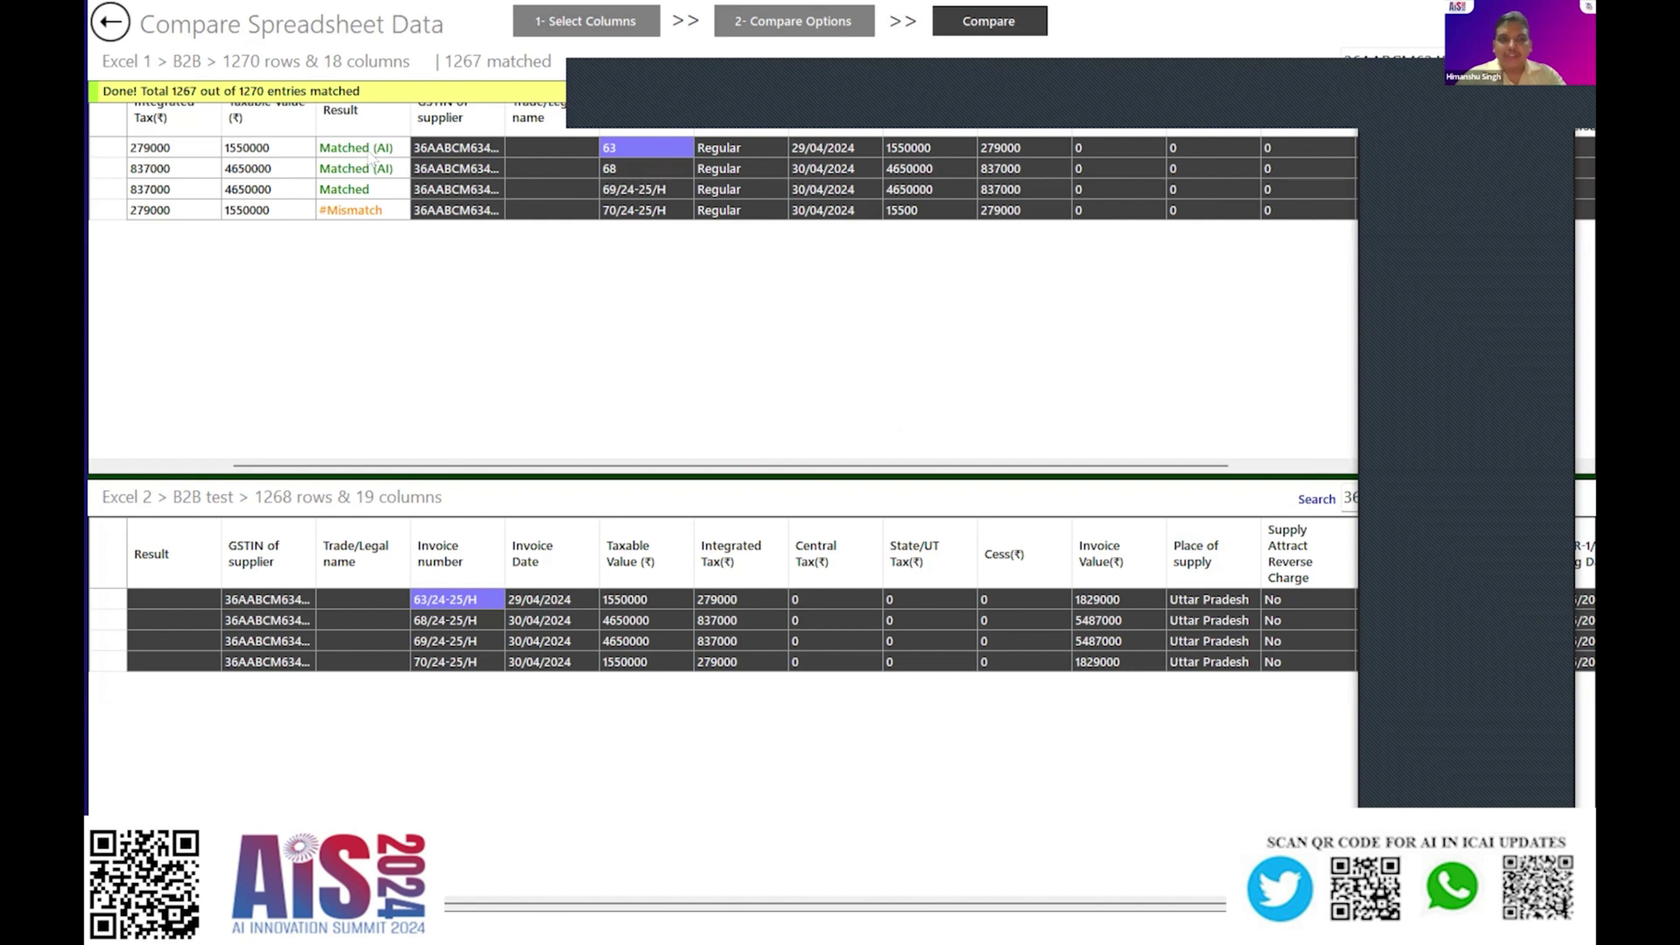
- Examine the Matched (AI) results for invoices 63 and 68 in Excel 1
click(369, 148)
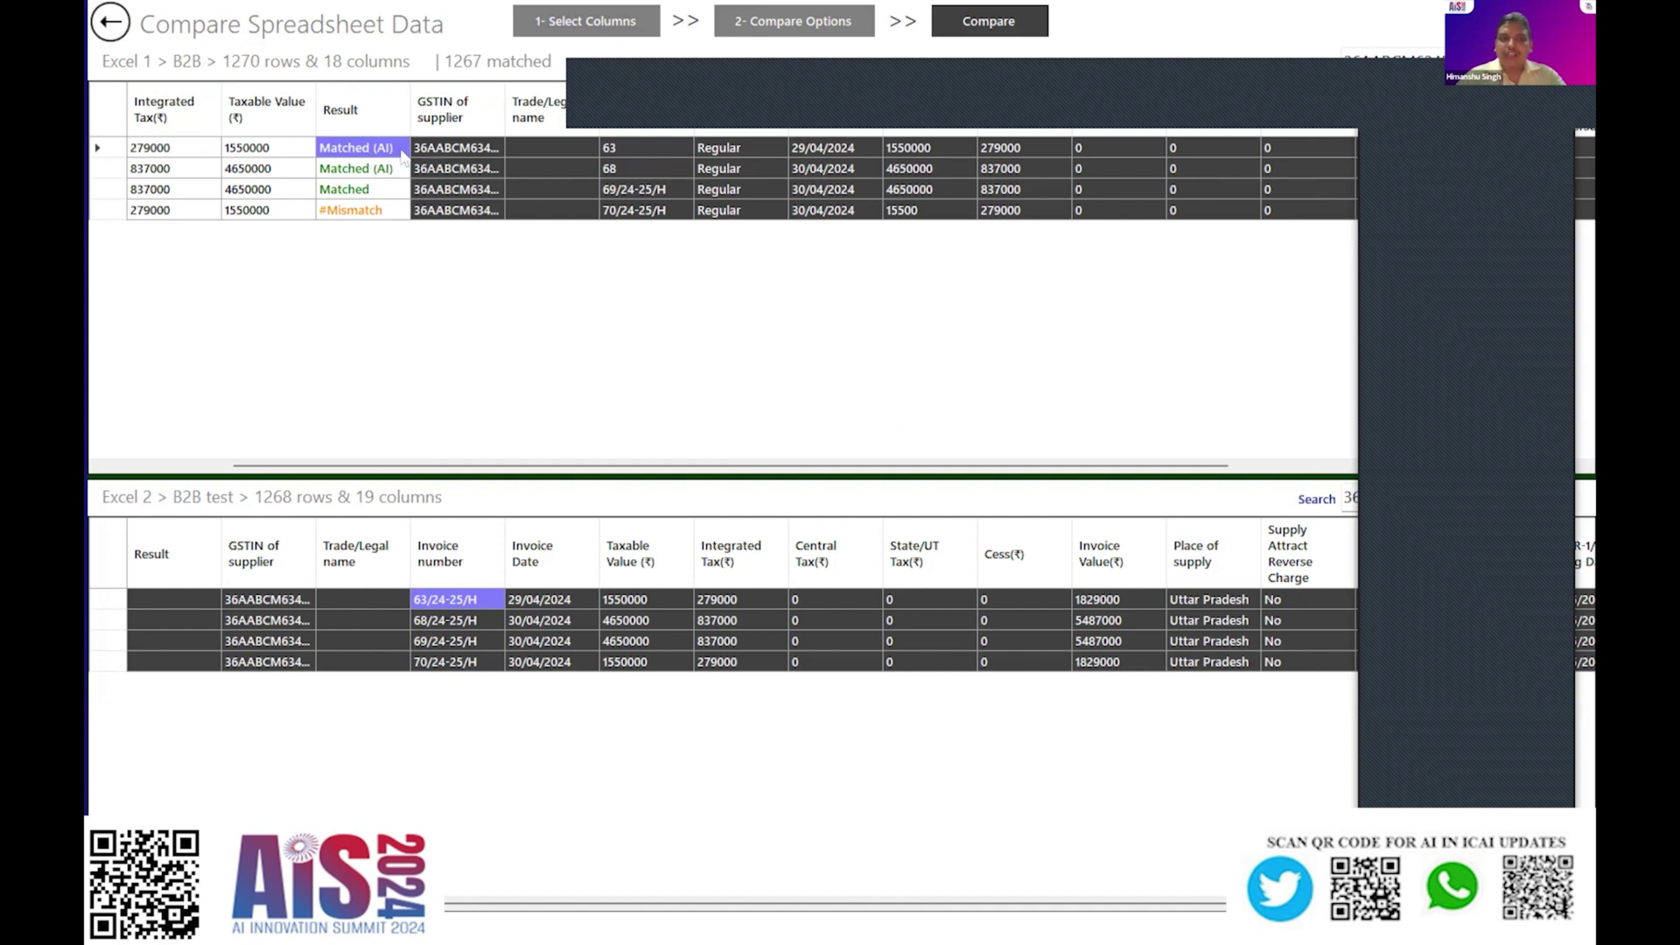
click(613, 153)
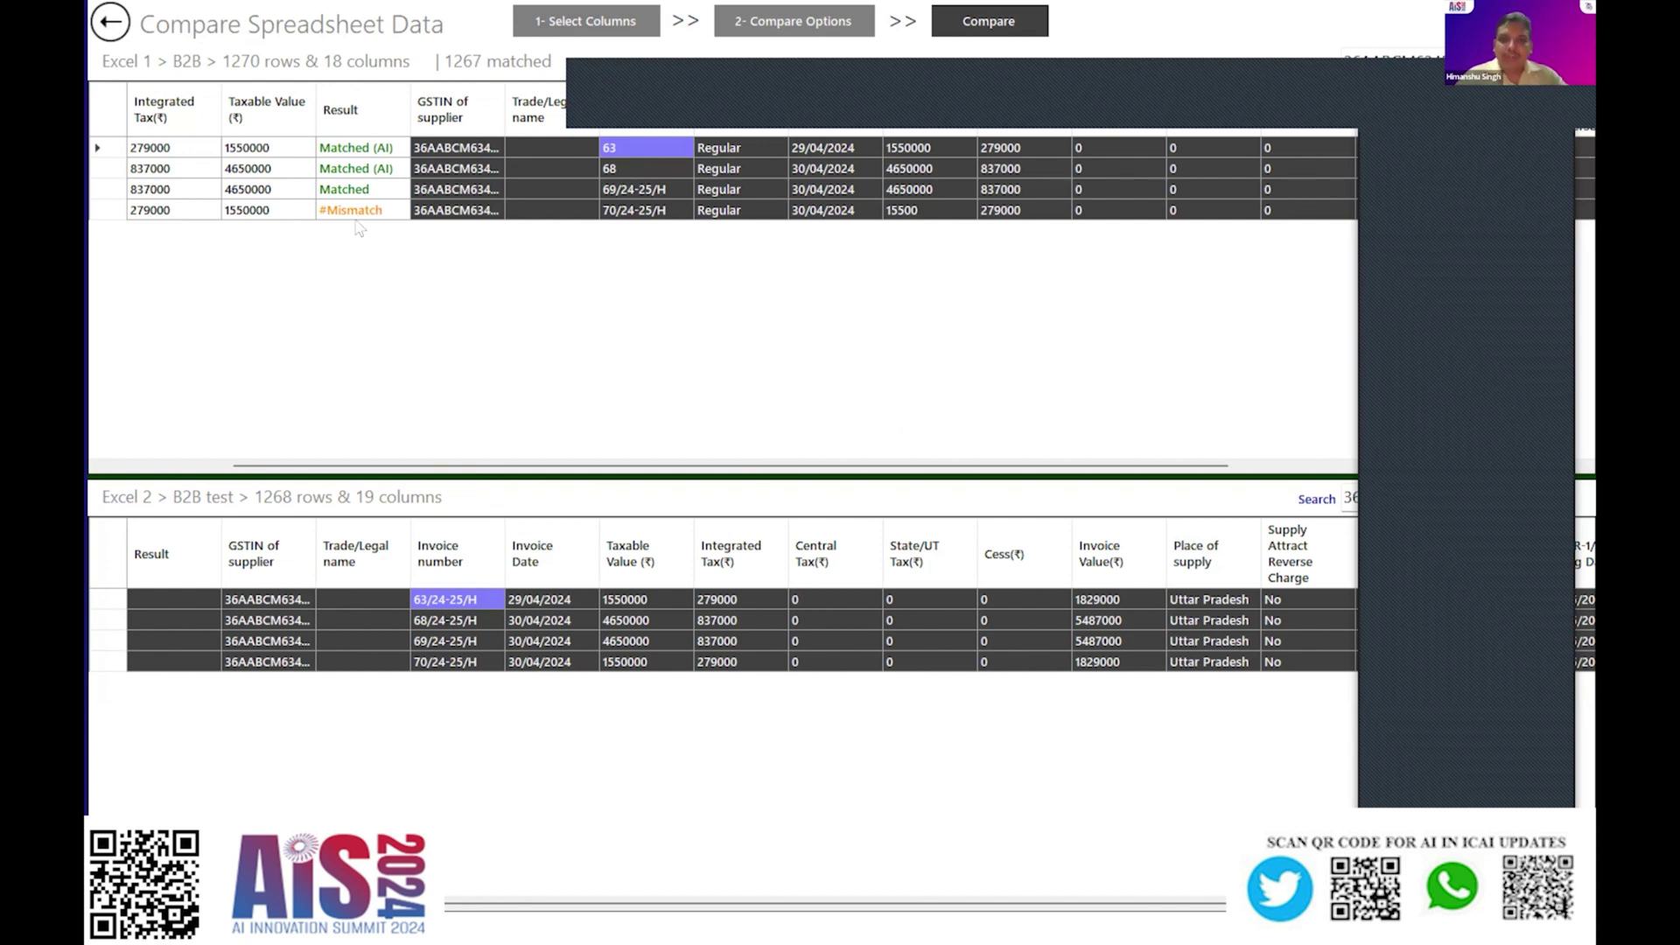
click(378, 171)
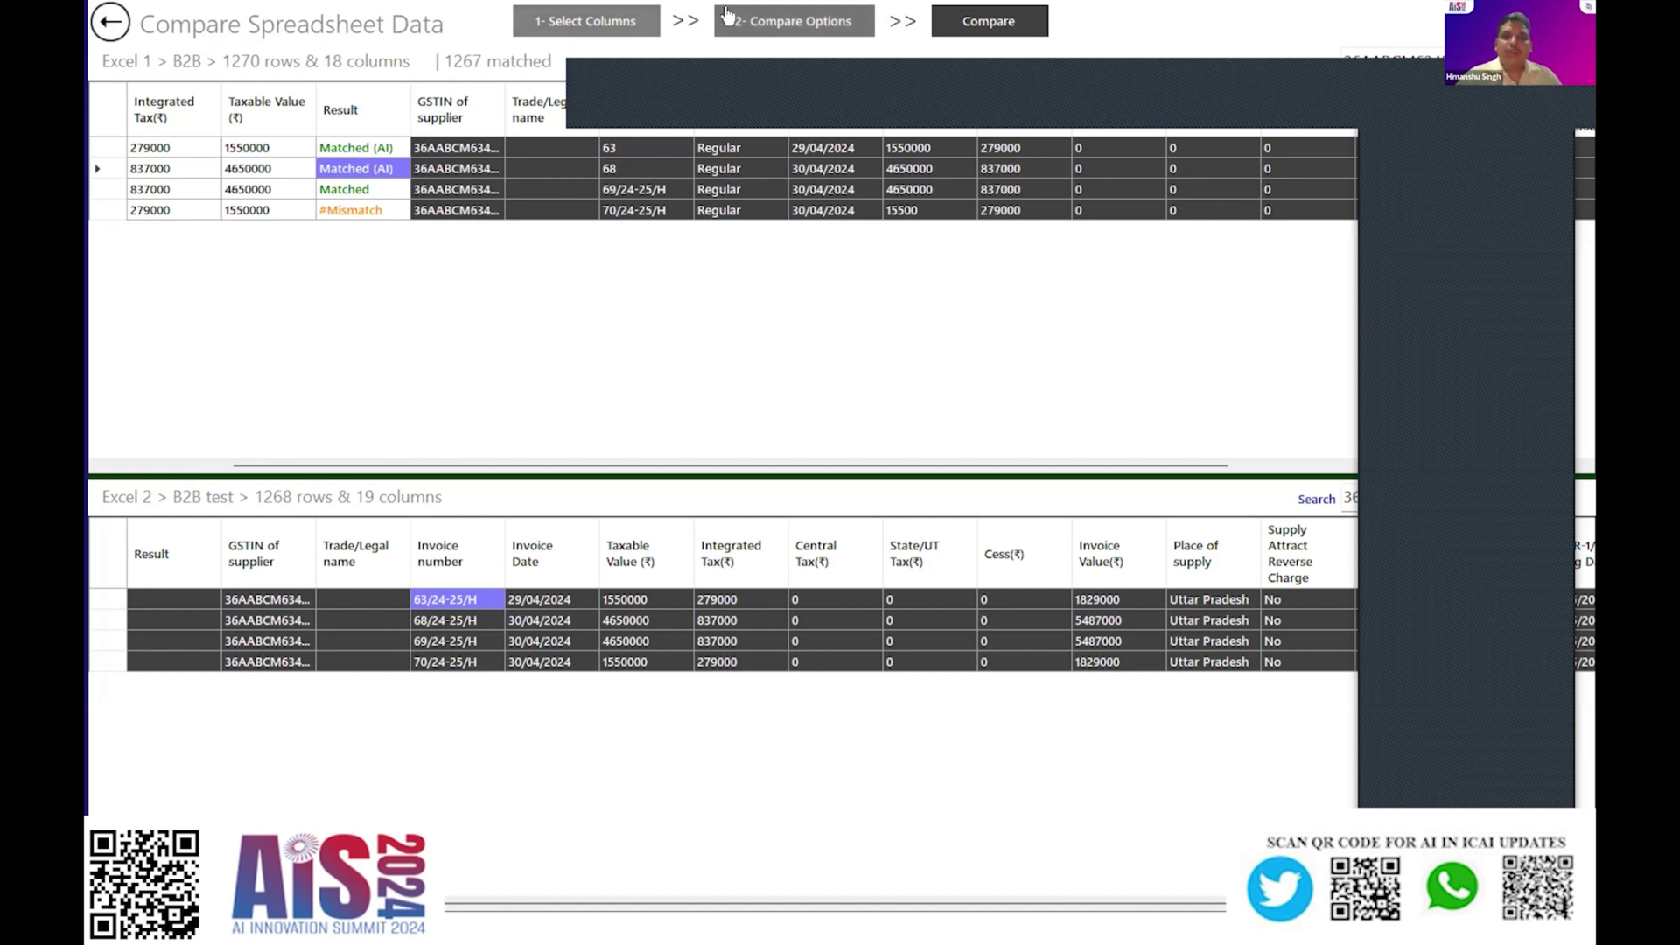
- Set the compare direction to Excel 2 -> Excel 1 and choose Excel 2 as the sheet for the displayed values
click(794, 21)
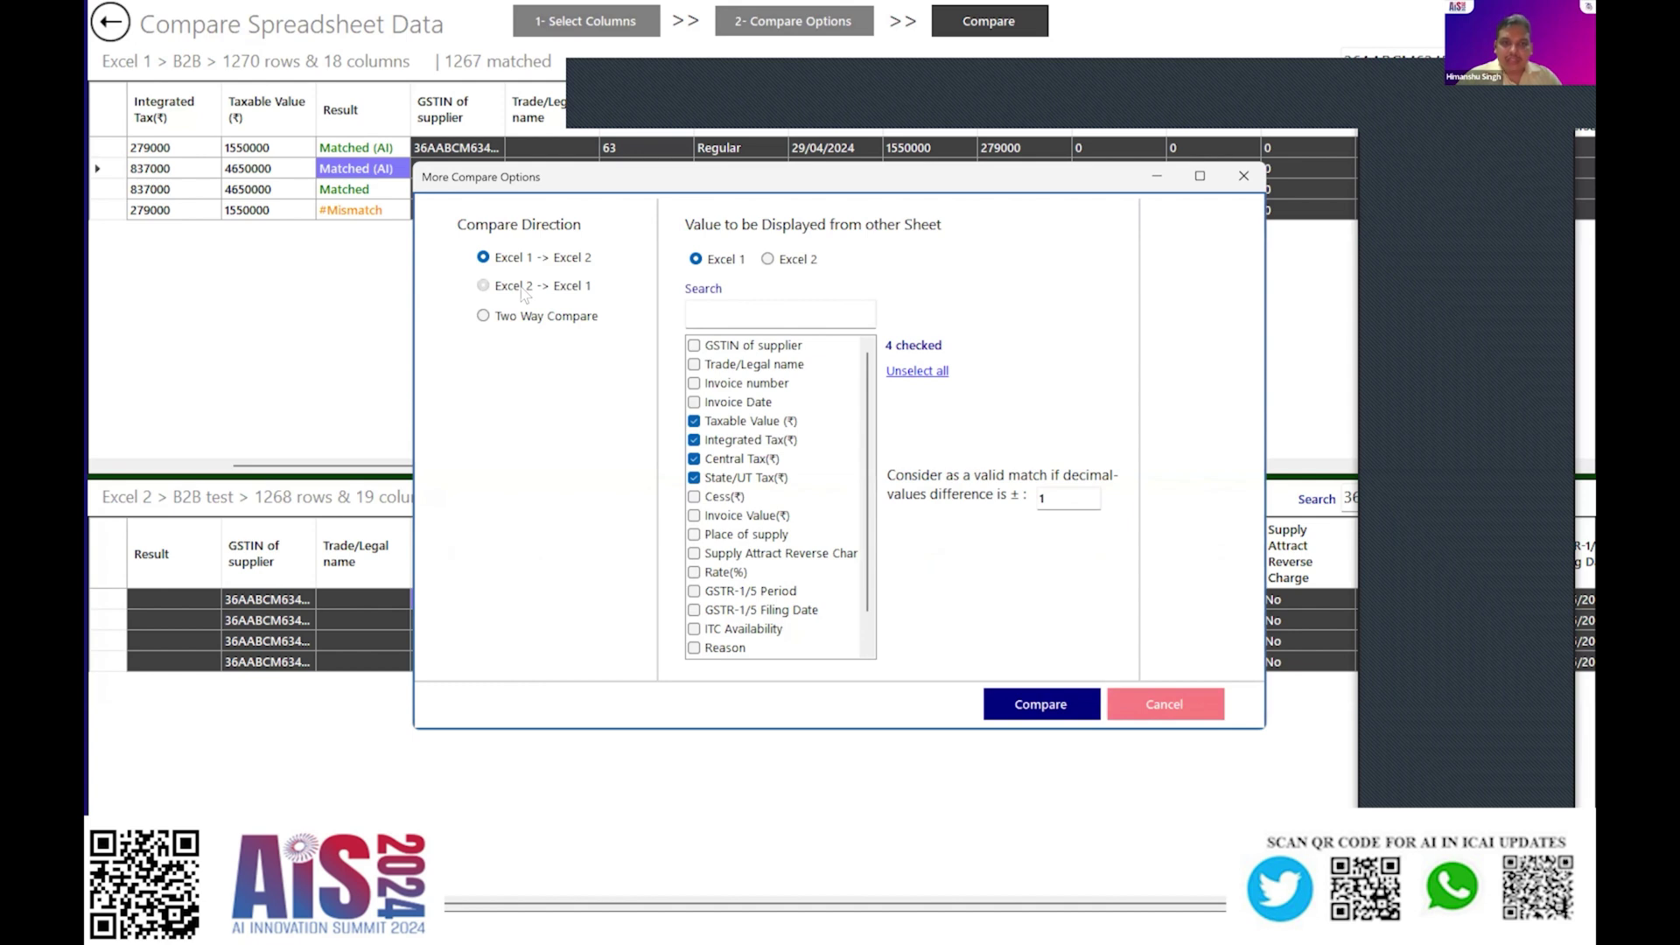
click(524, 290)
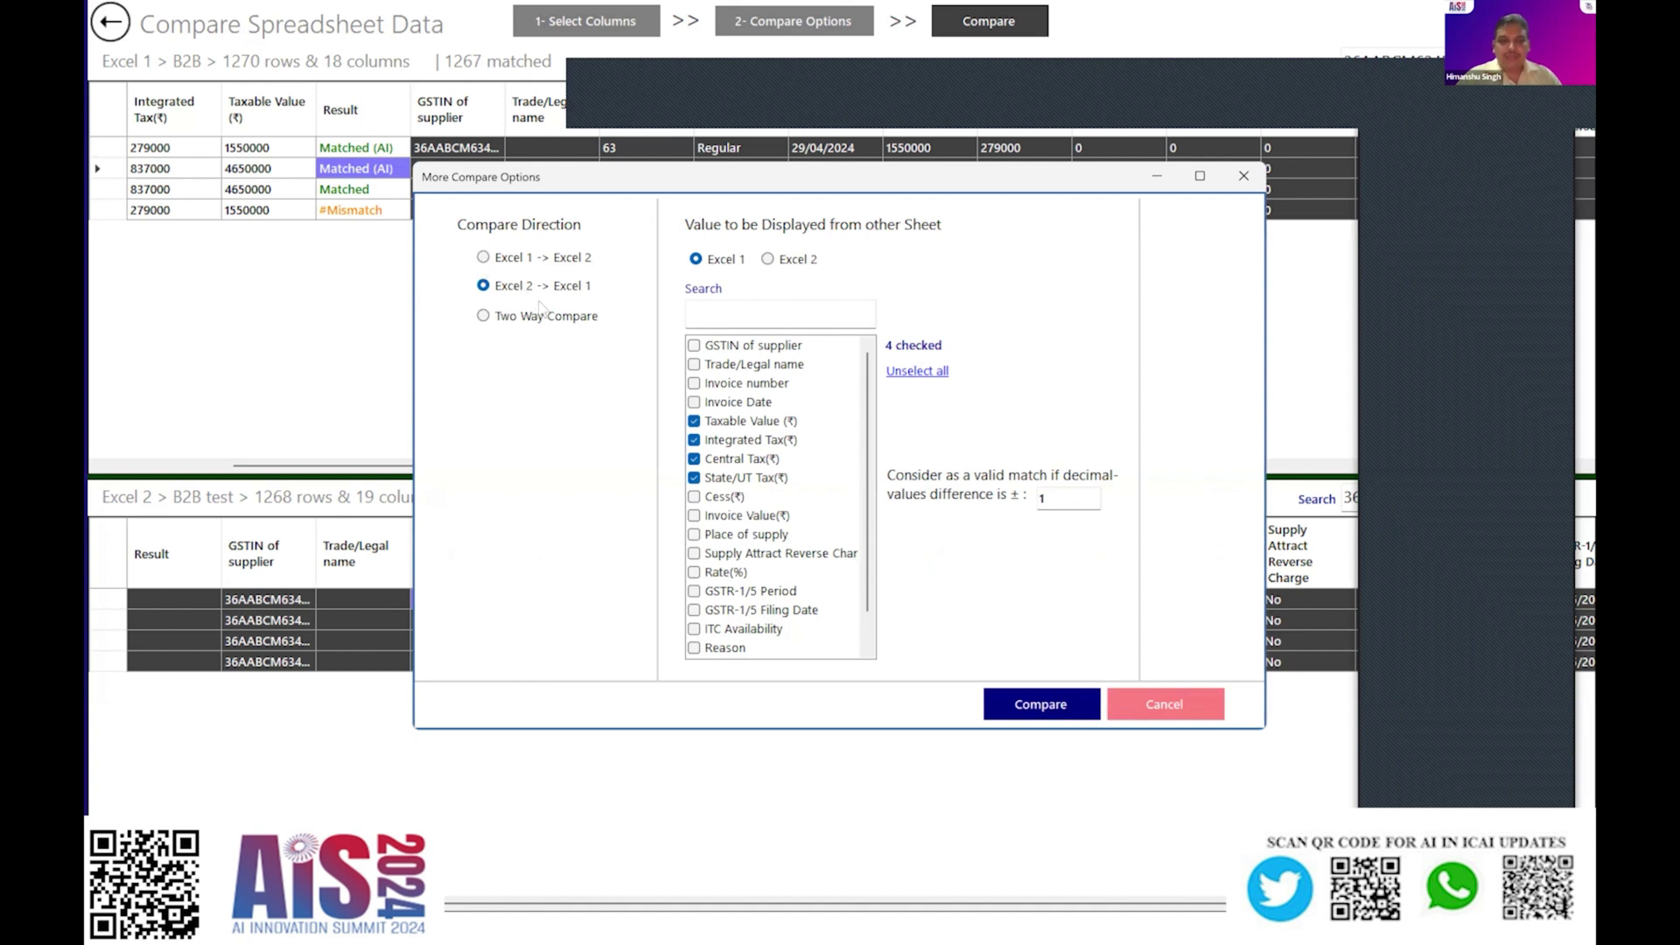
click(768, 259)
click(724, 313)
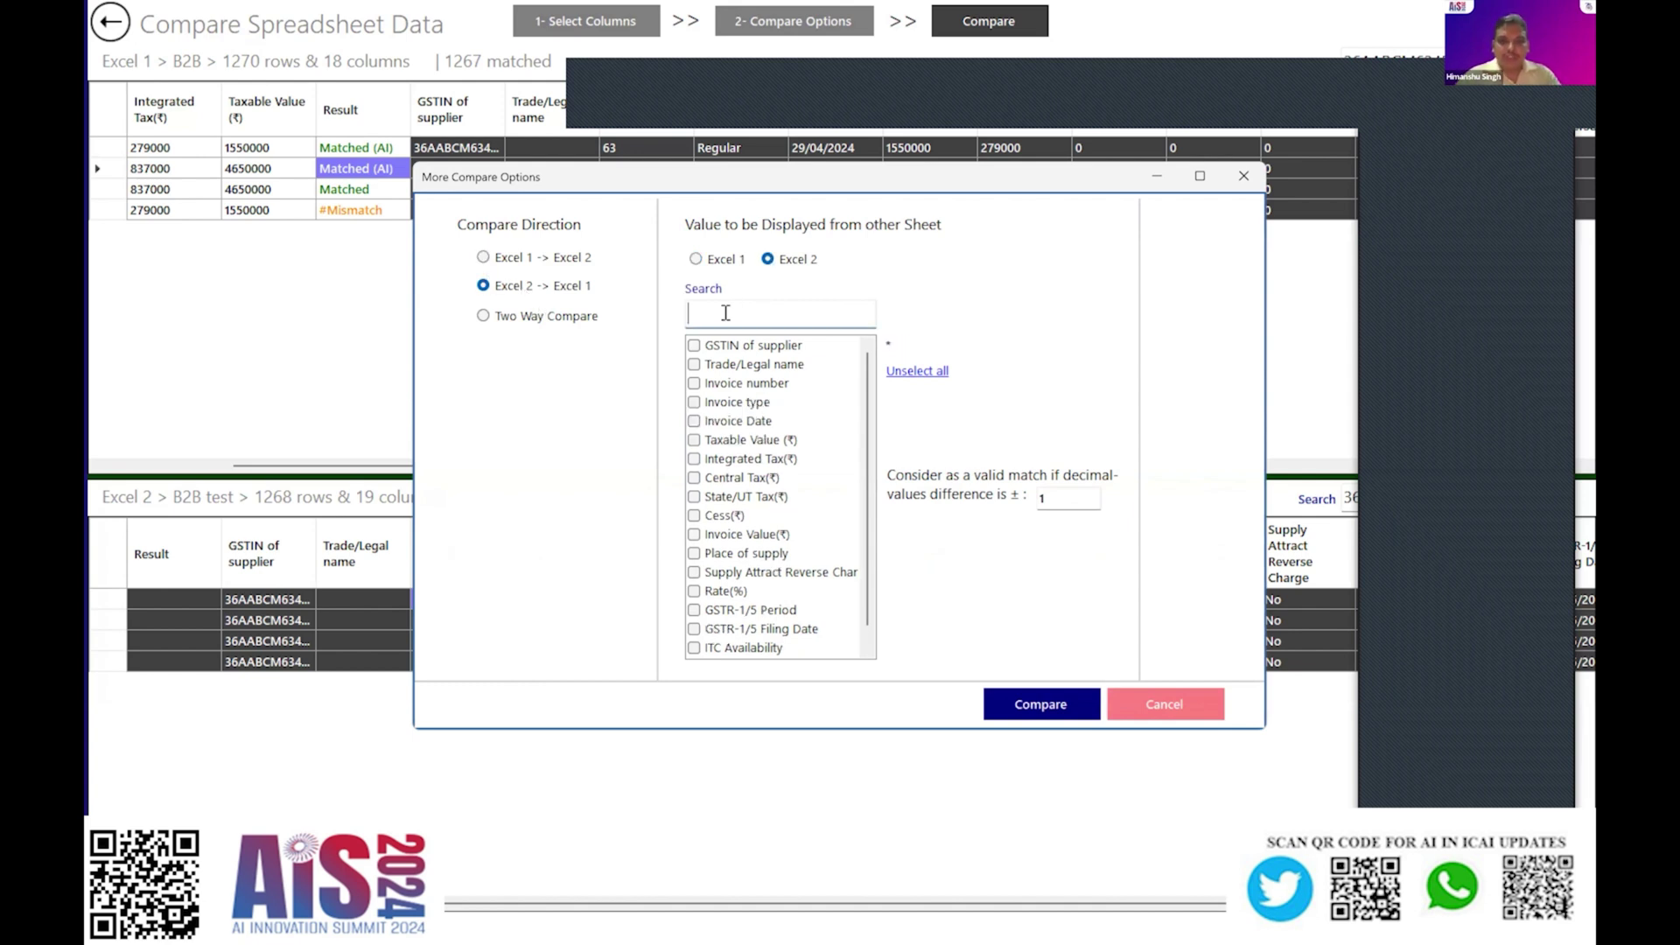
- Choose Taxable Value, Integrated Tax, Central Tax and State/UT Tax as the displayed Excel 2 columns and run the comparison
click(731, 439)
key(Down)
key(space)
key(Down)
key(space)
key(Down)
key(space)
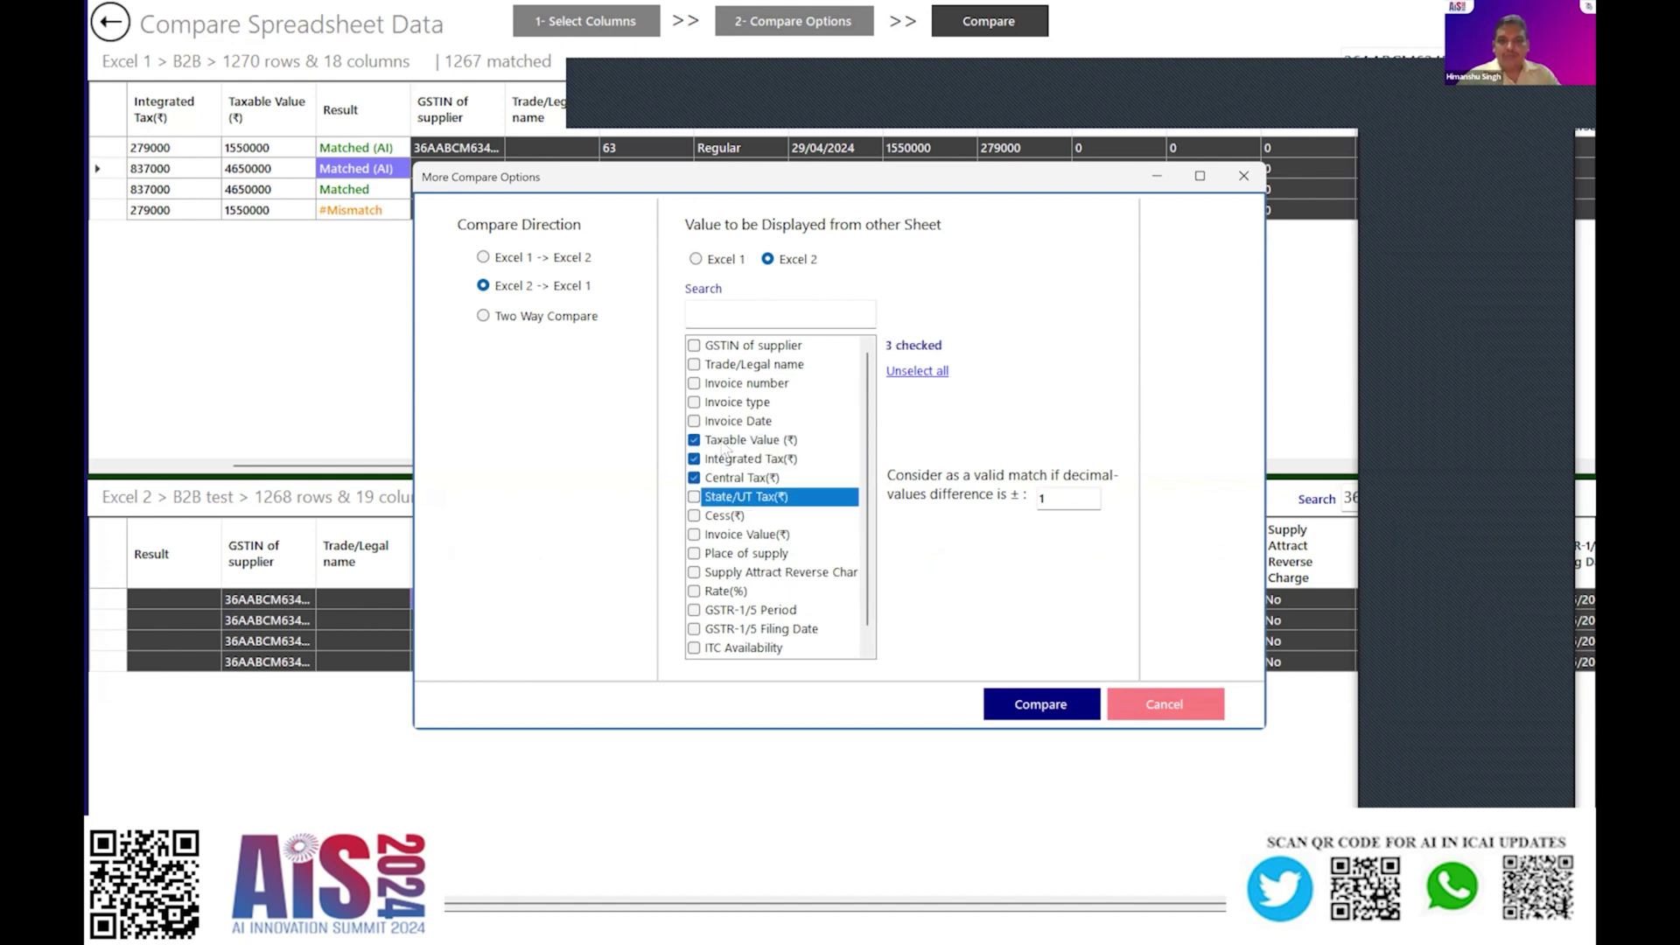
click(1042, 714)
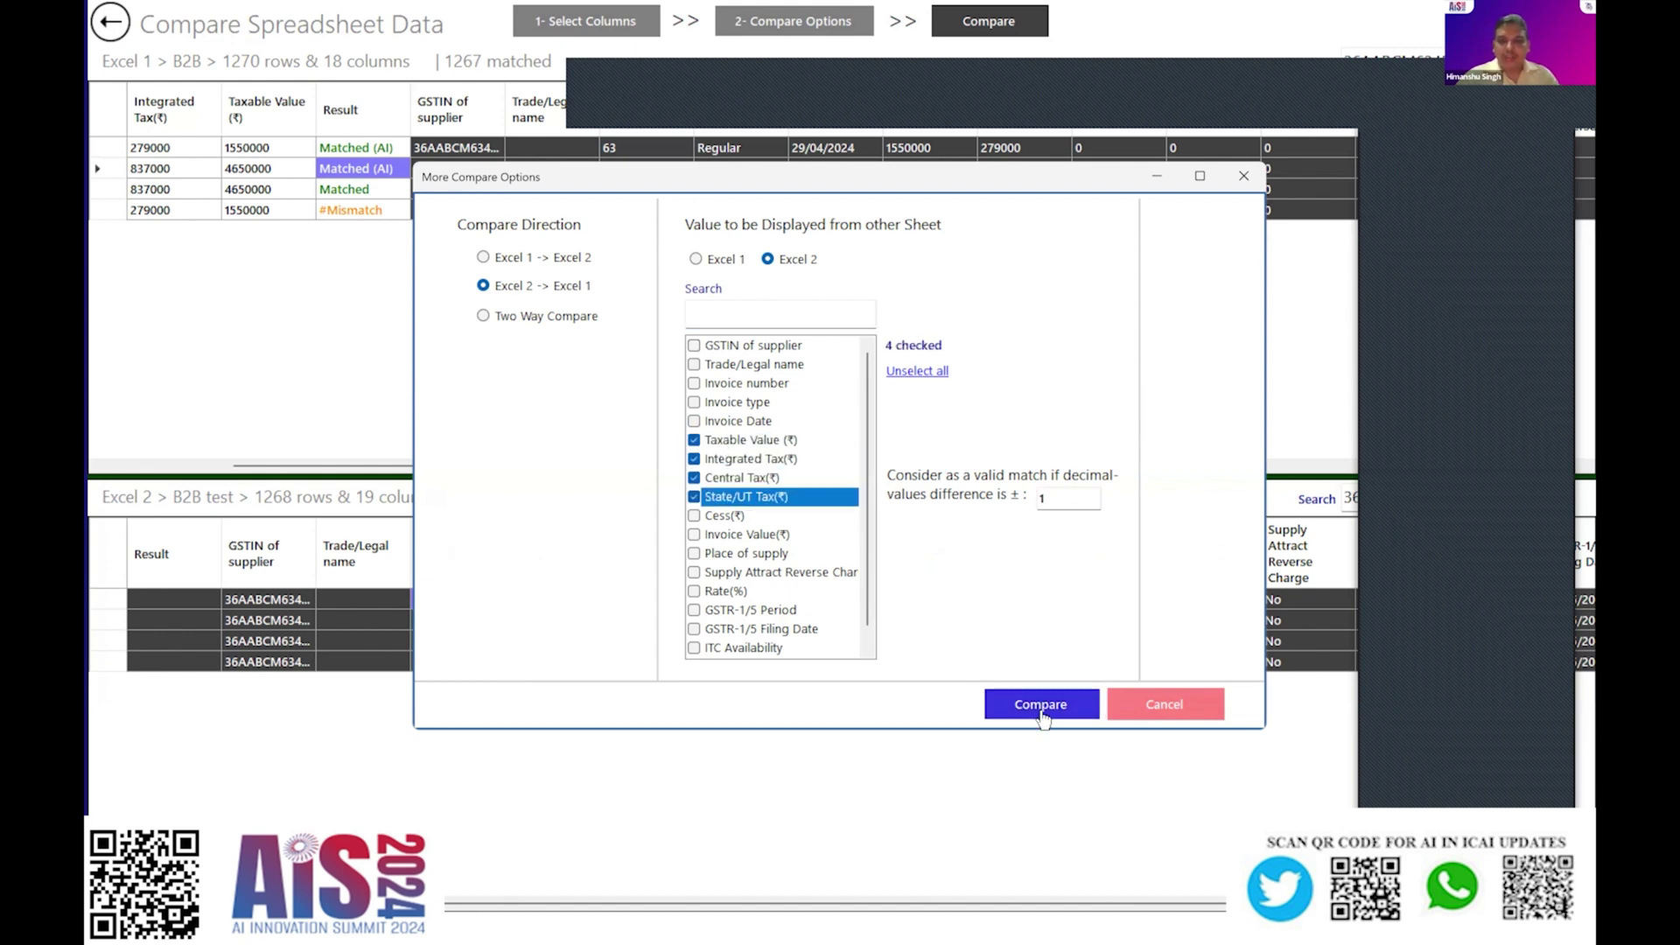
click(1156, 713)
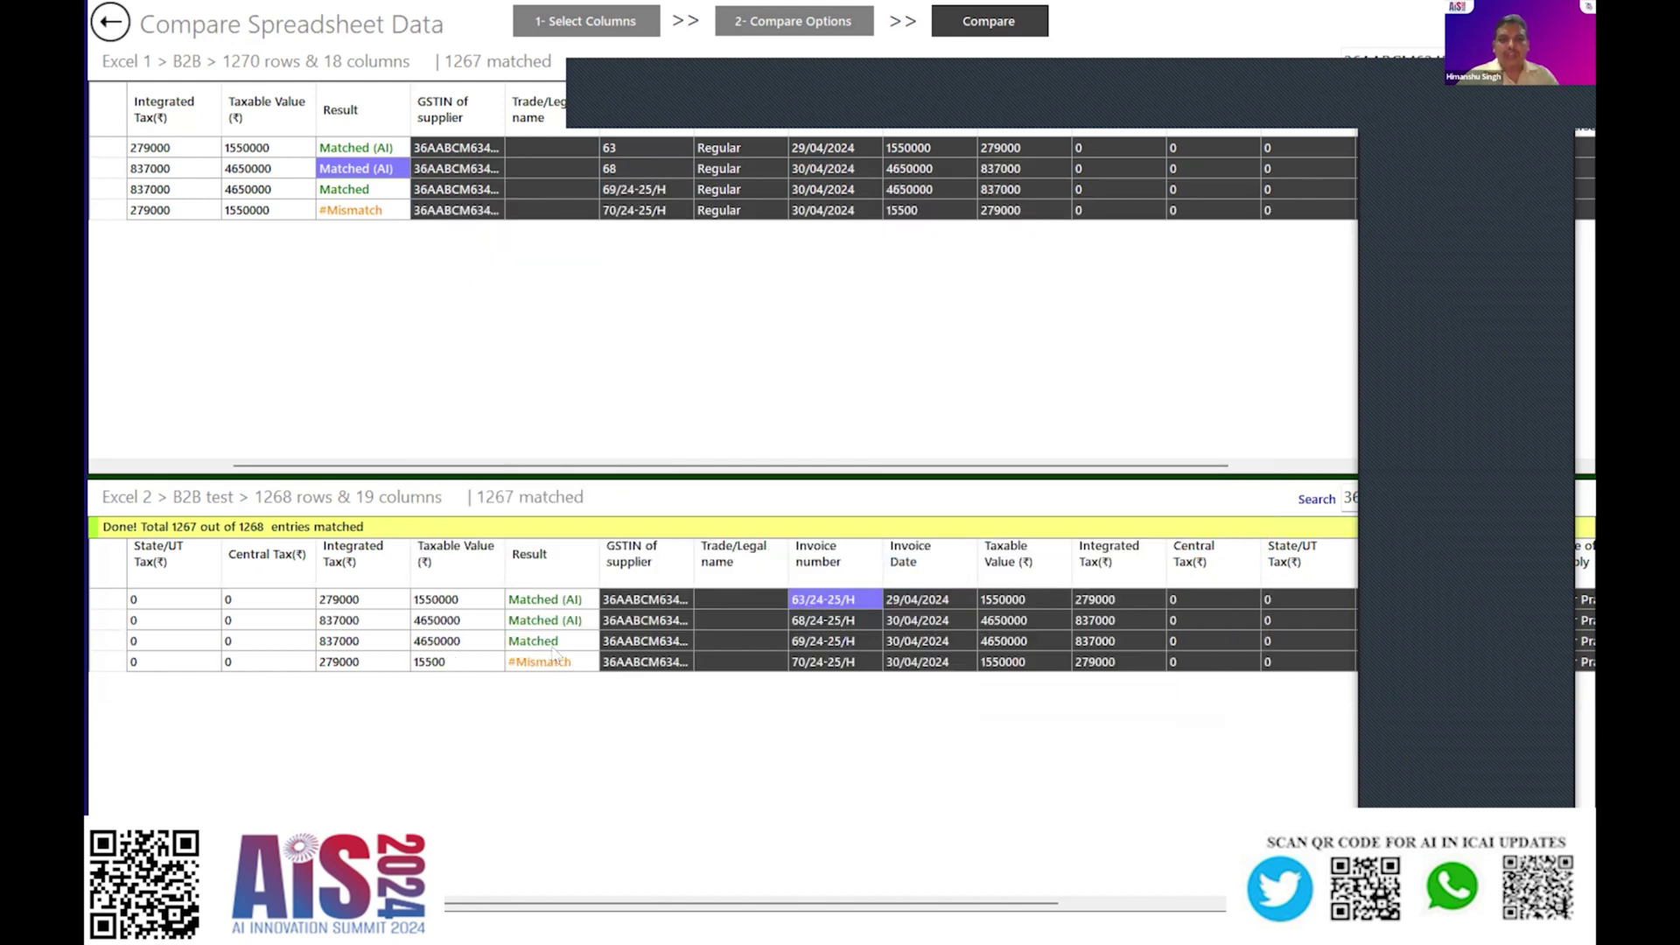
- Check the Excel 2 Result entries for invoices 63/24-25/H through 70/24-25/H
click(551, 610)
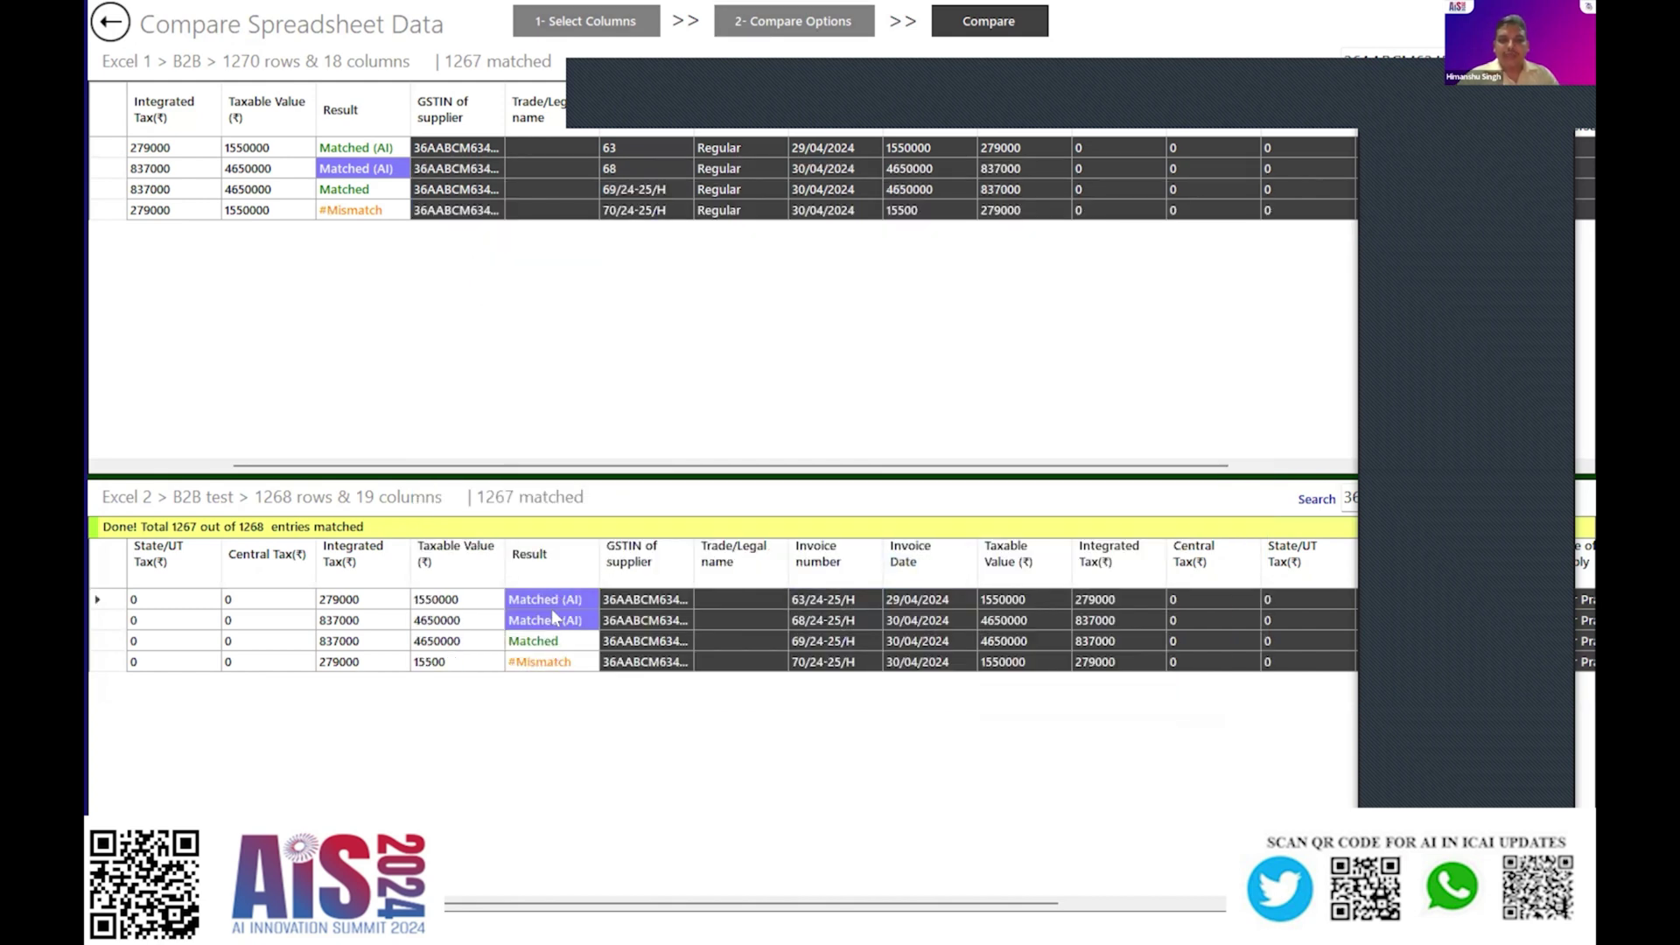
click(553, 617)
key(Down)
key(Down)
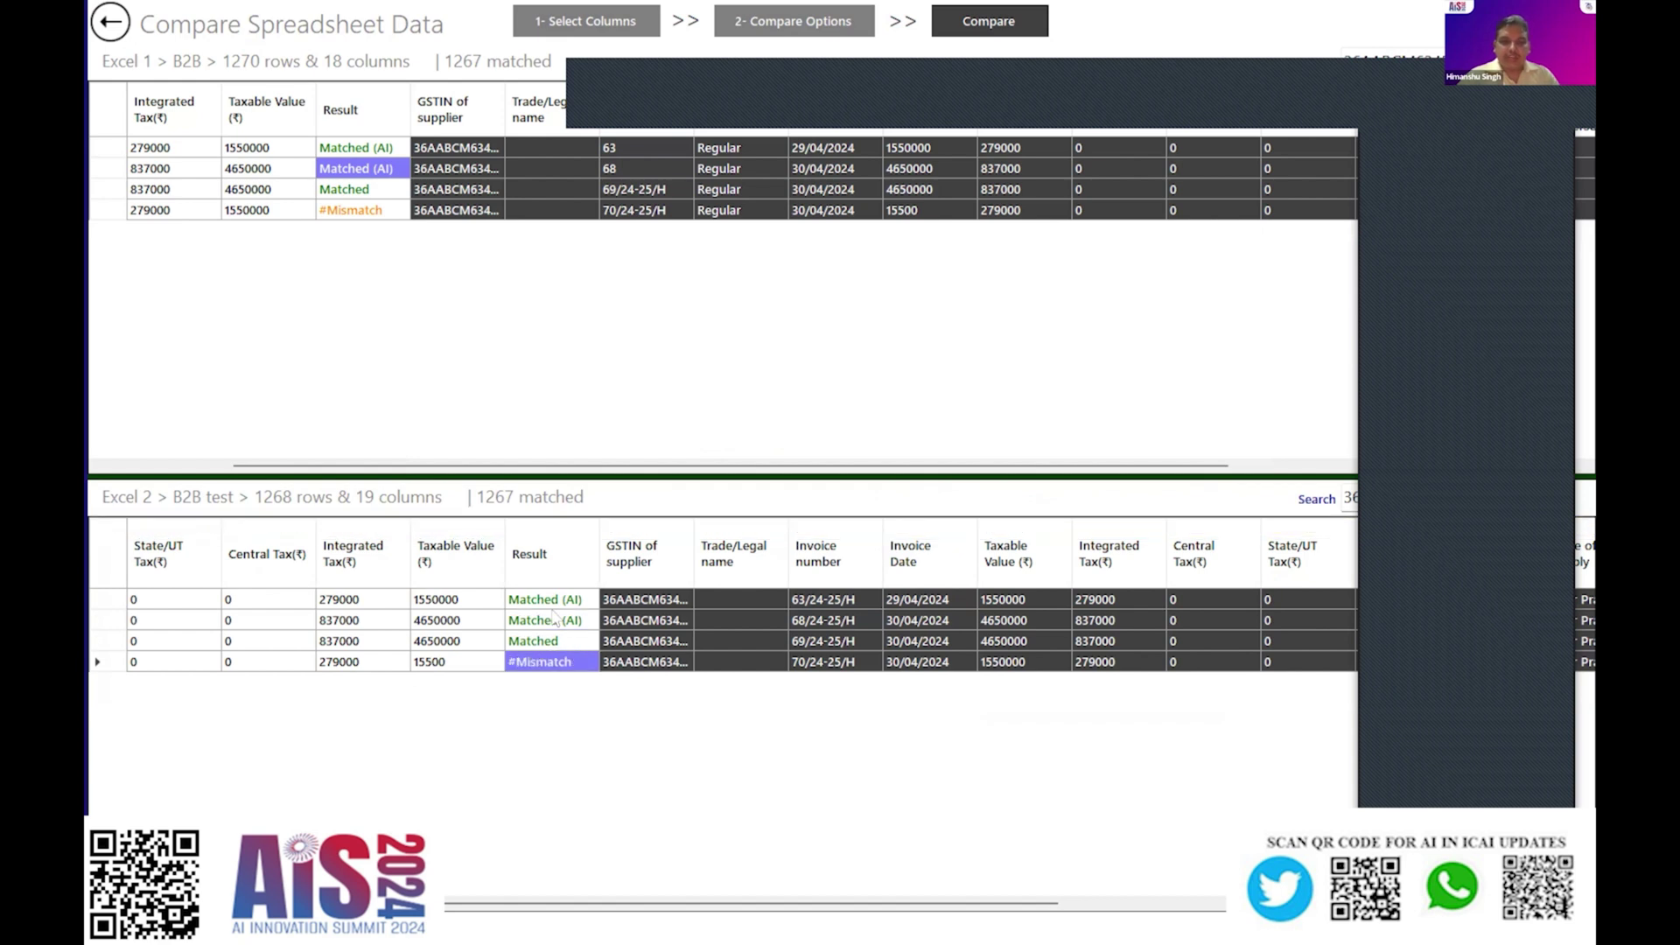
- Filter both Excel 2 and Excel 1 to show only the entries that are not matched
right_click(553, 618)
click(664, 684)
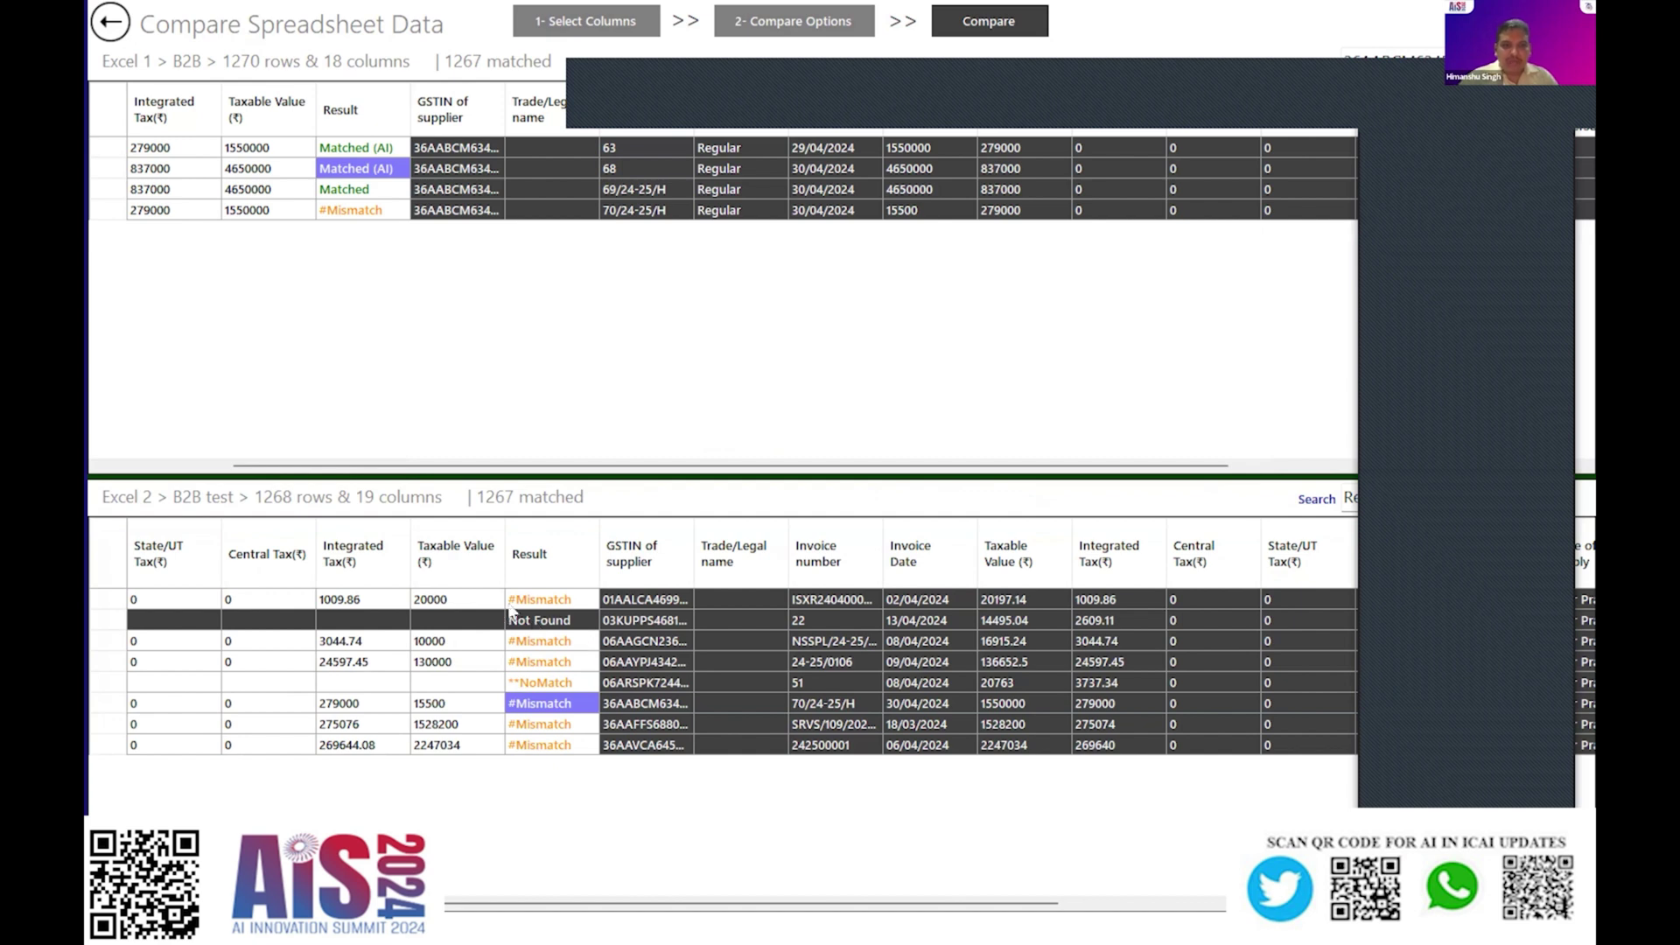
click(549, 602)
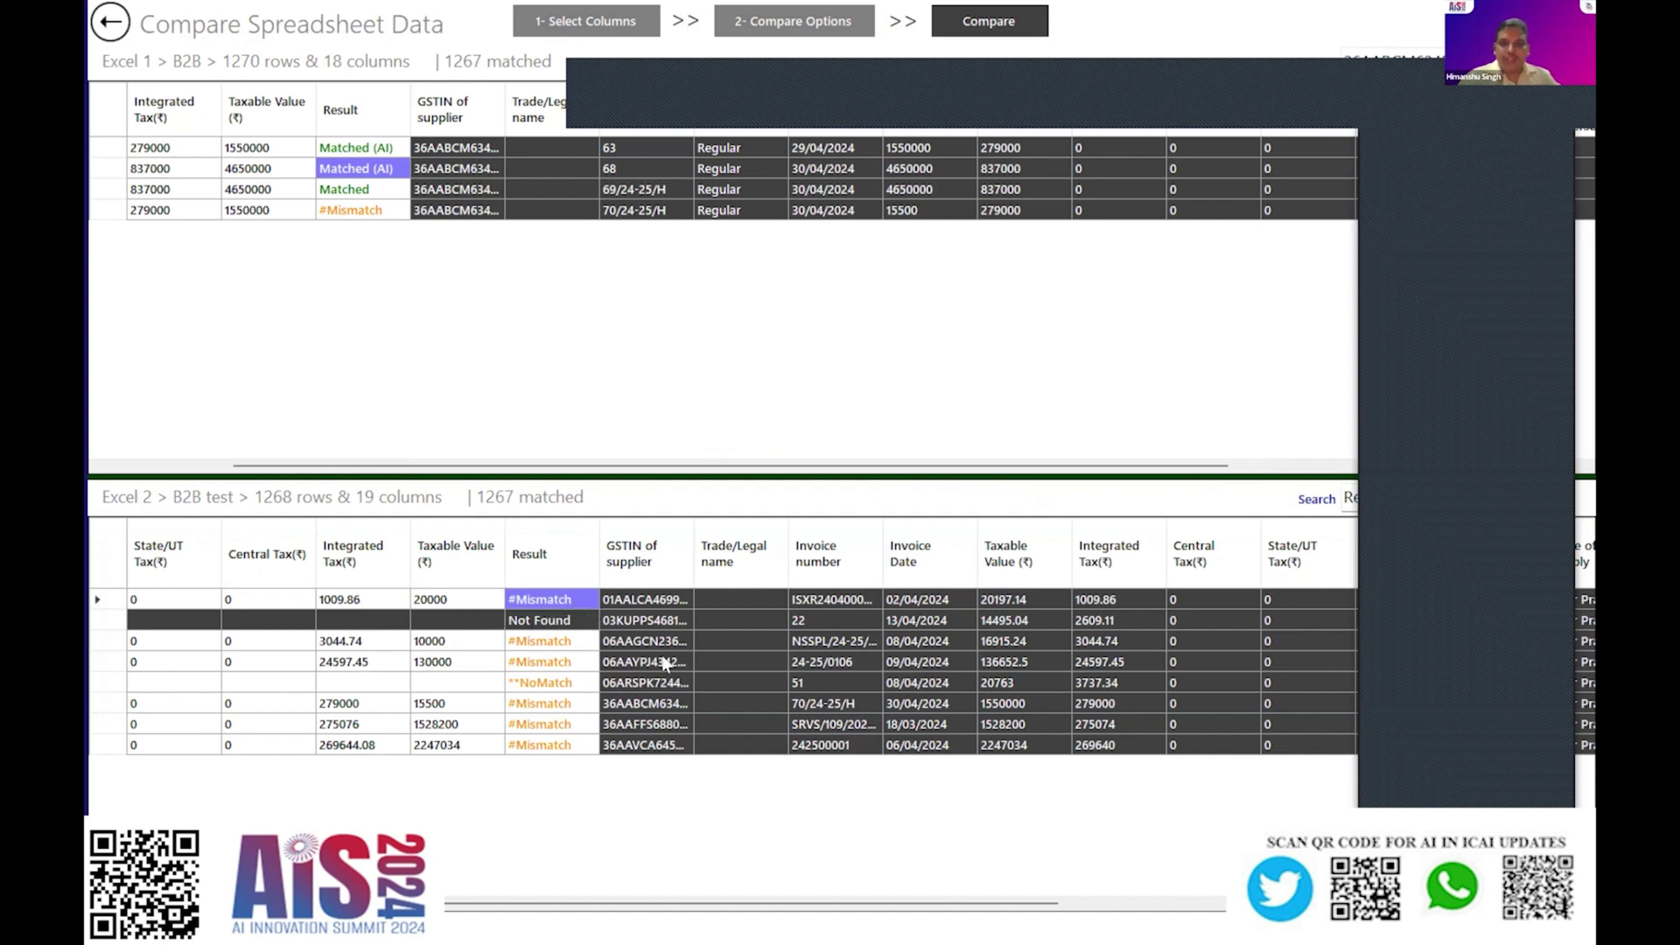
right_click(539, 170)
click(626, 249)
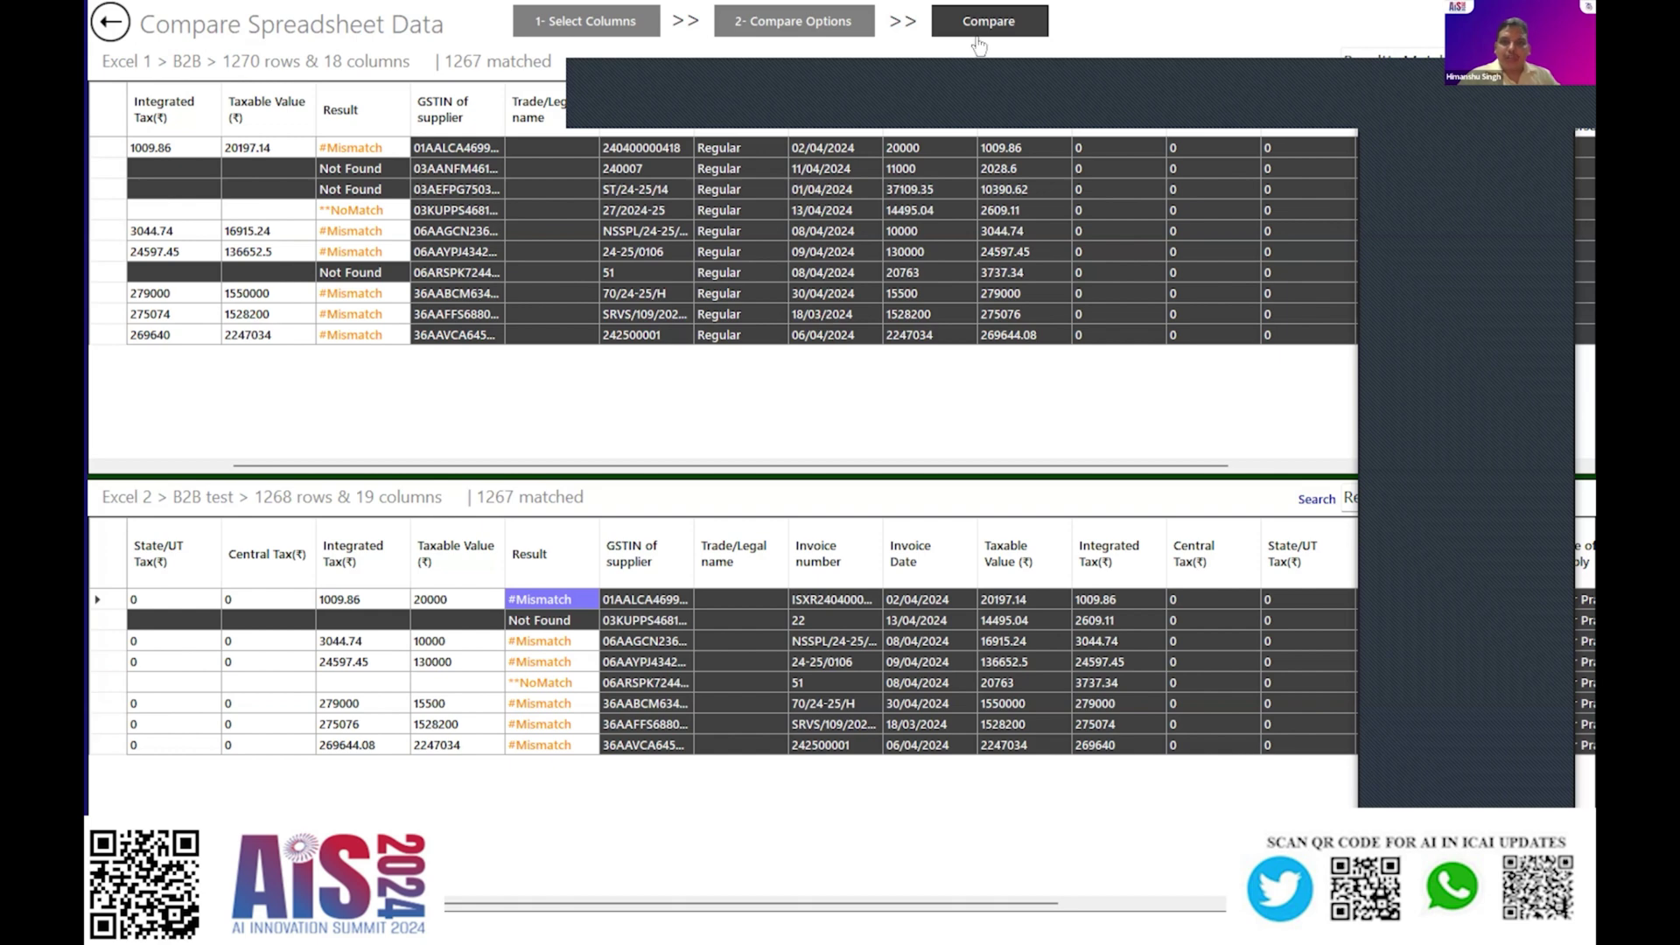
- Set the allowed decimal-value difference for a valid match to 5 and rerun the comparison
click(818, 21)
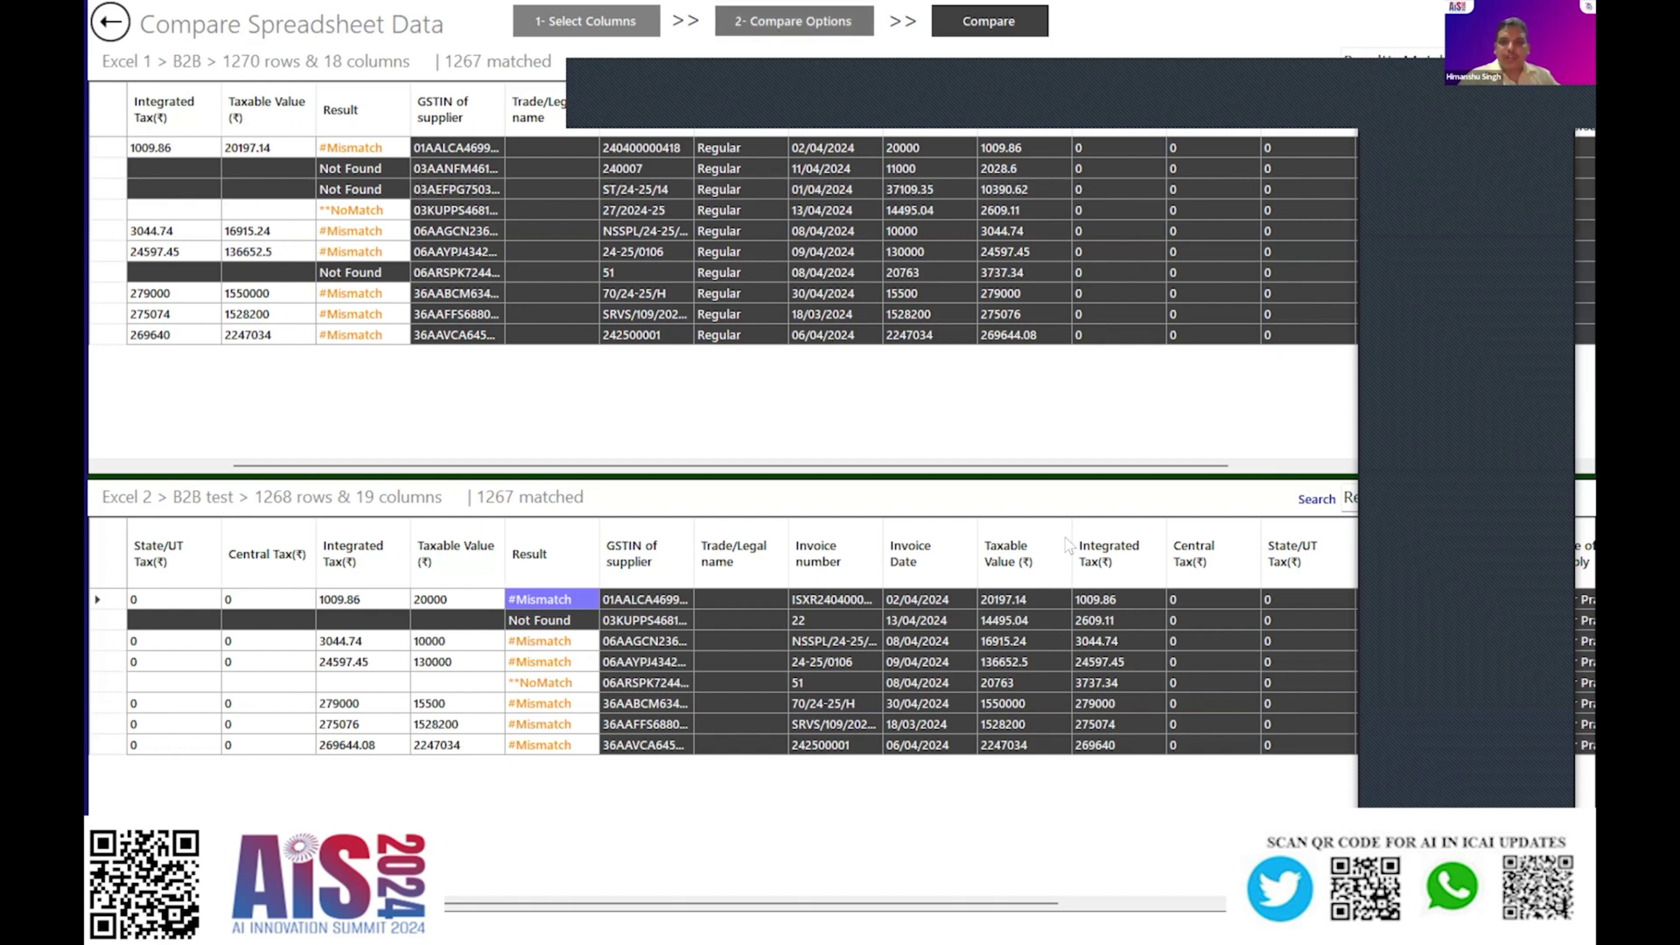
double_click(1066, 502)
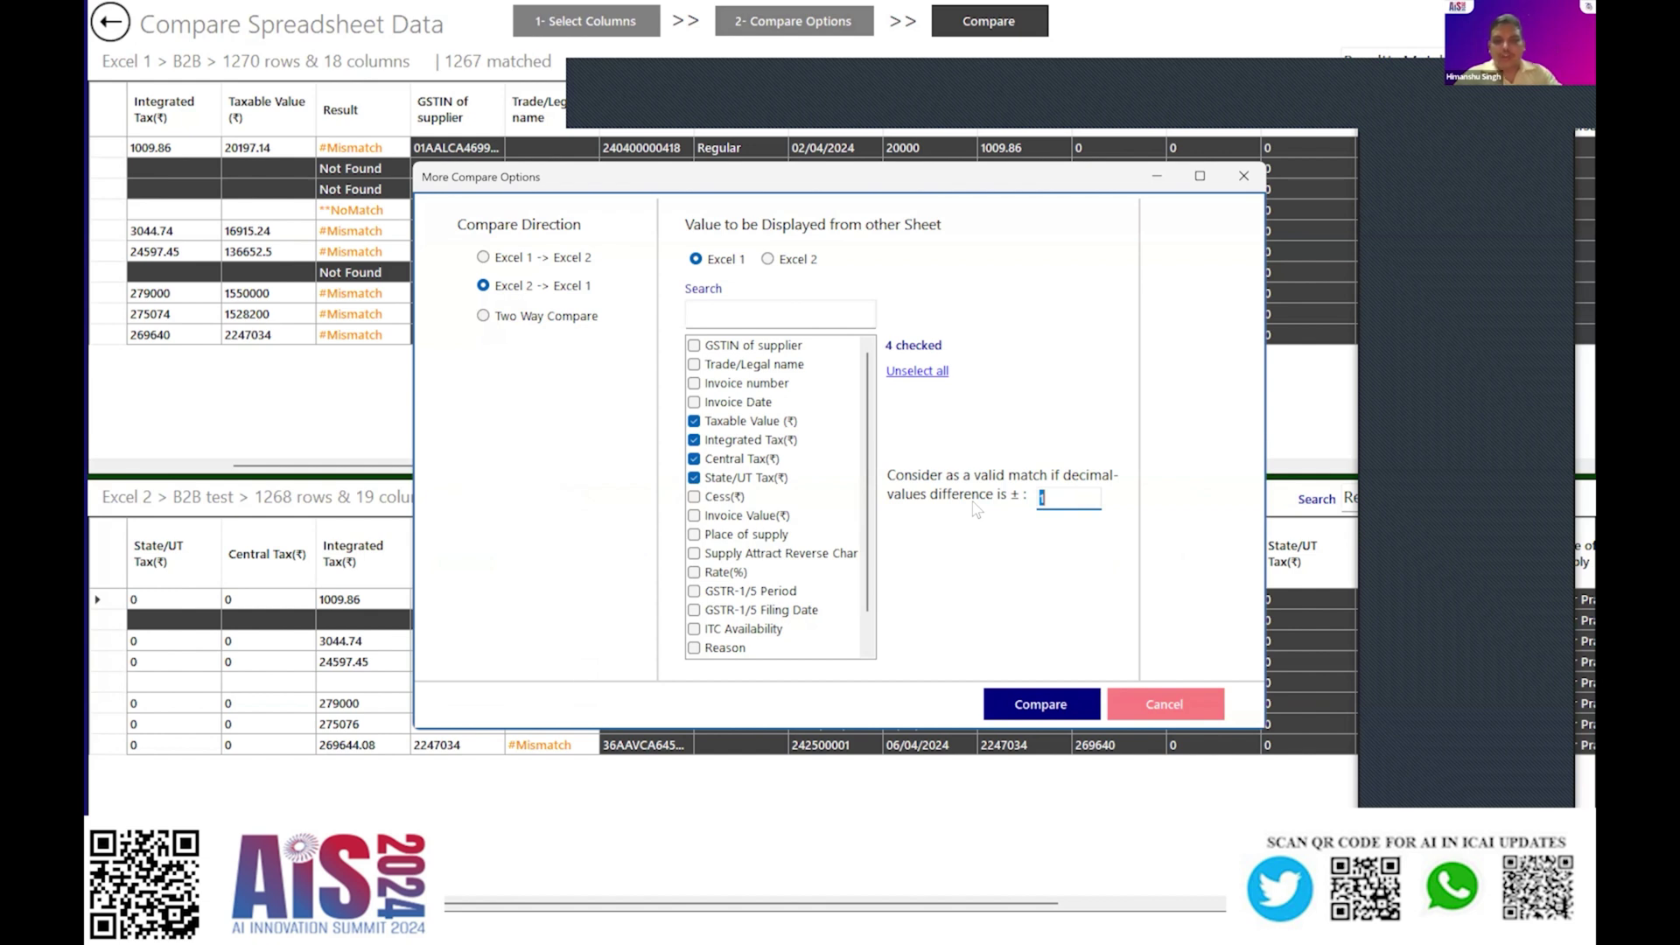
text(5)
click(482, 150)
drag(516, 175, 810, 175)
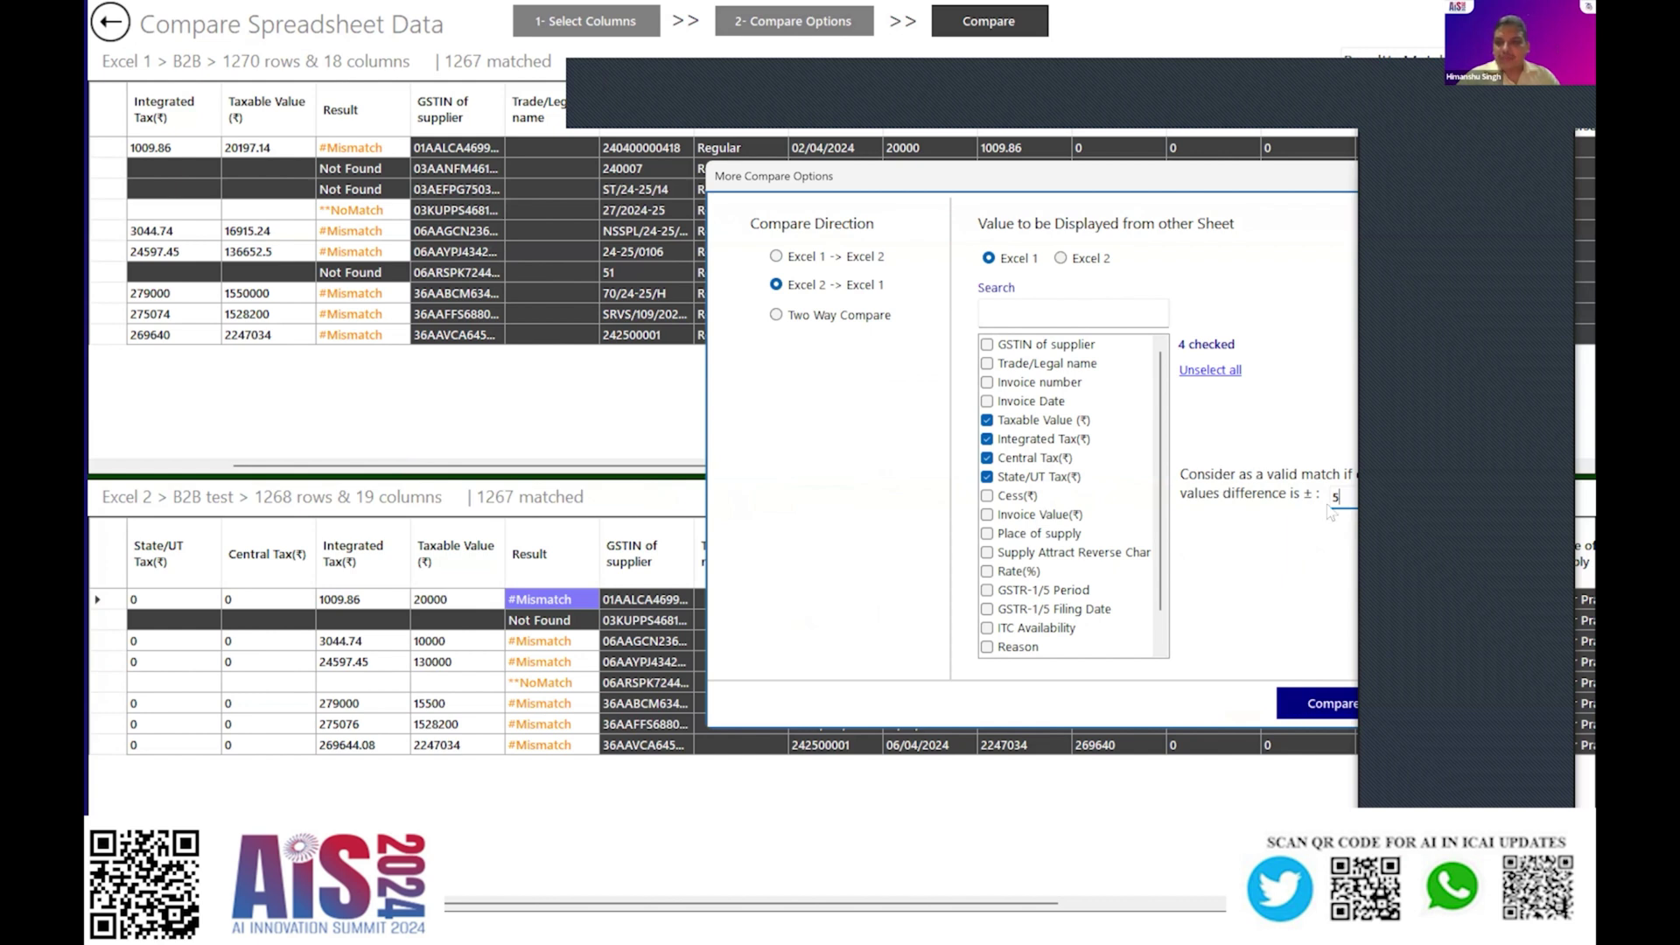
click(1319, 704)
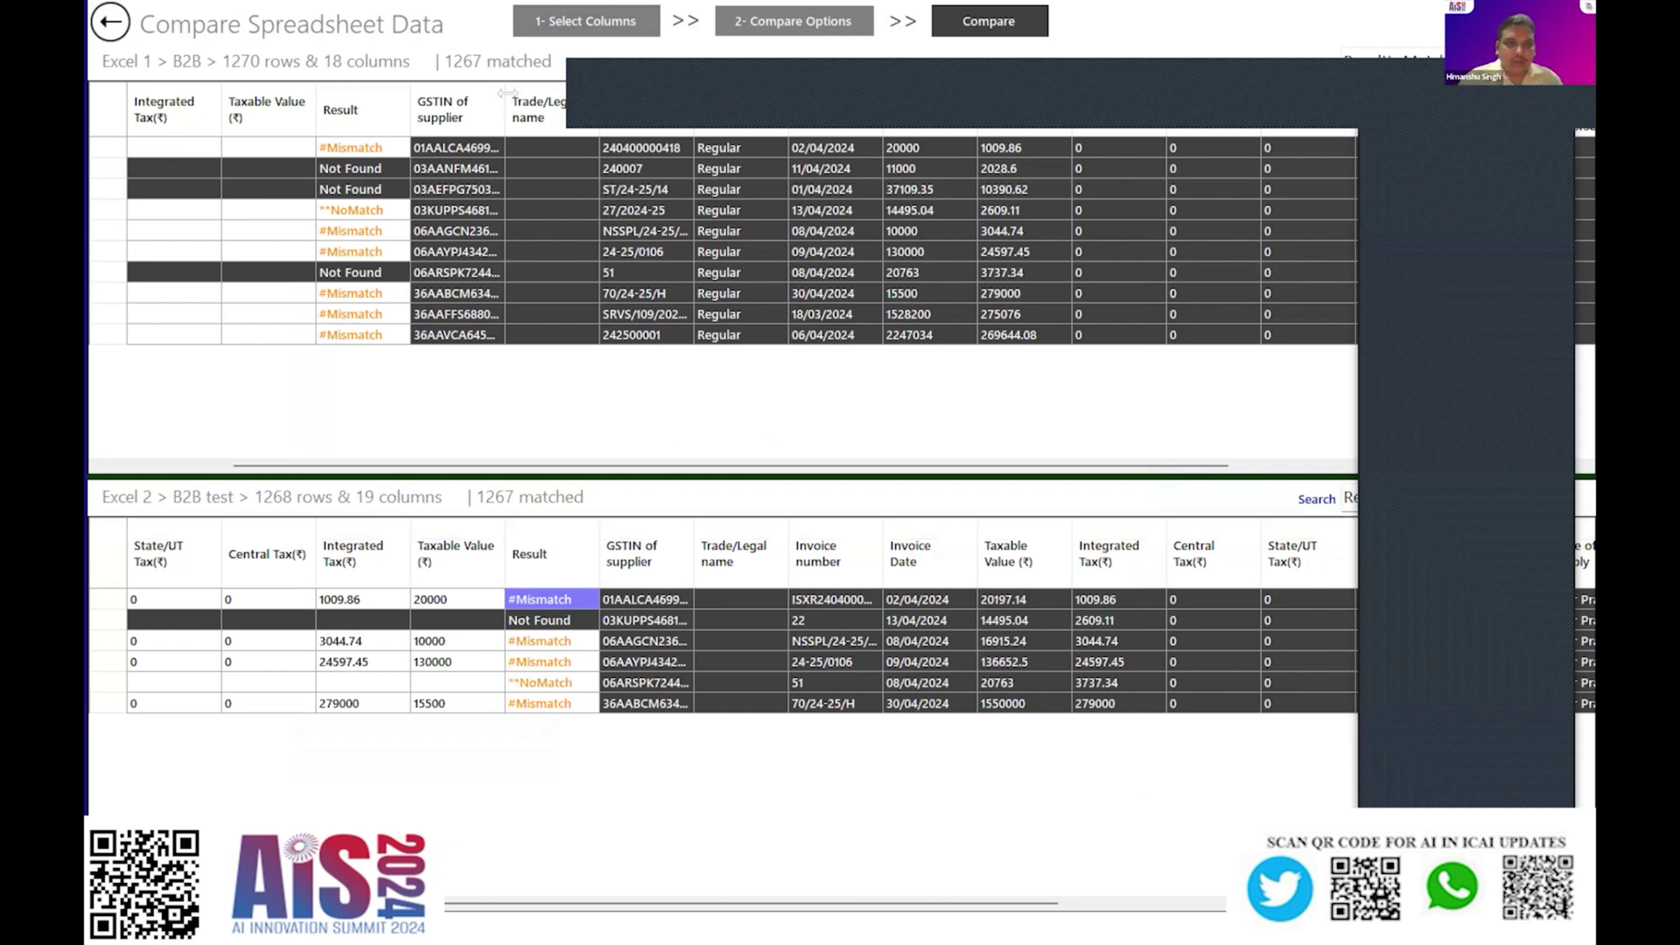
- Set the GSTIN of supplier column in the compare rule to Match with AI and rerun the comparison
click(628, 26)
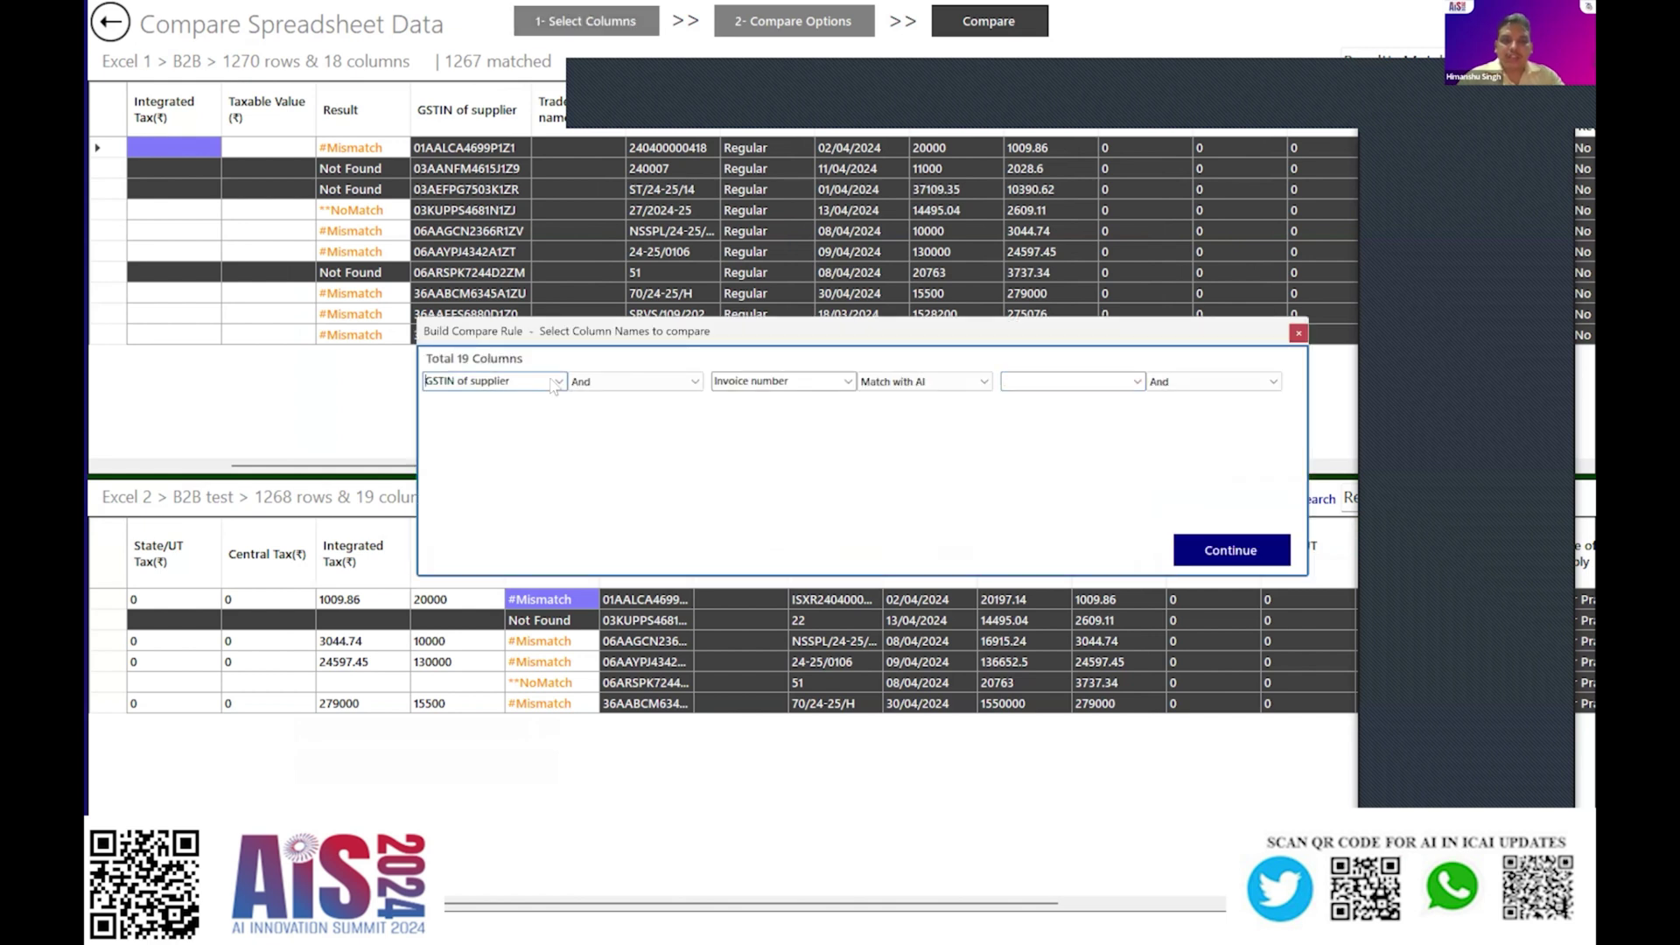
click(557, 382)
click(559, 383)
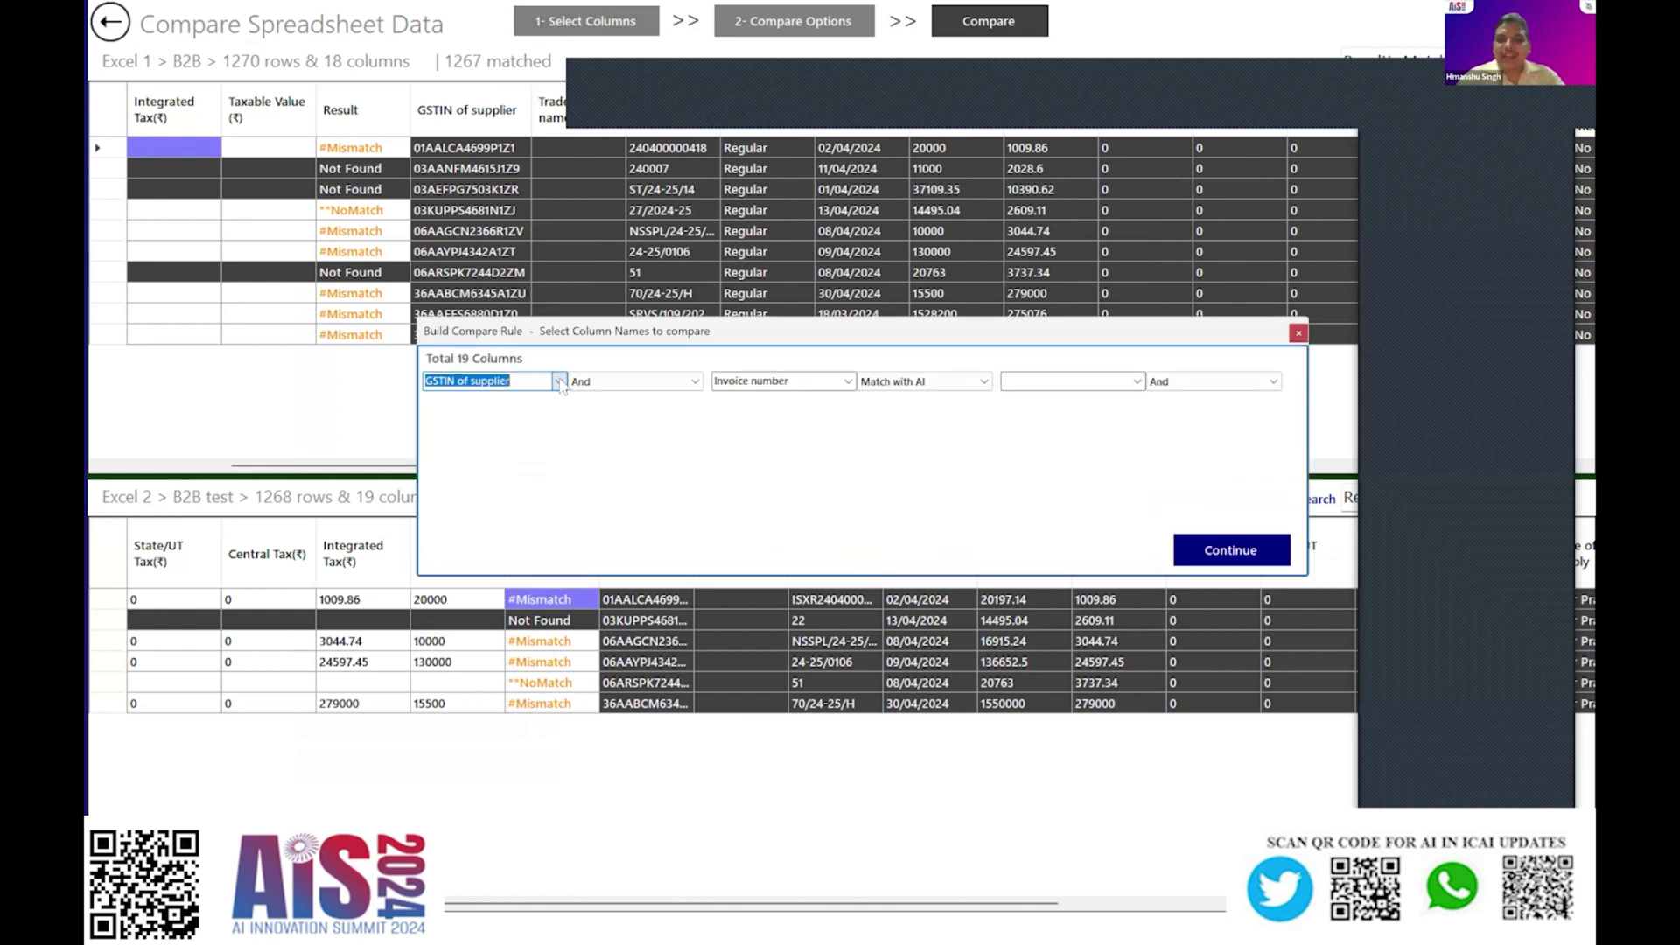
click(612, 385)
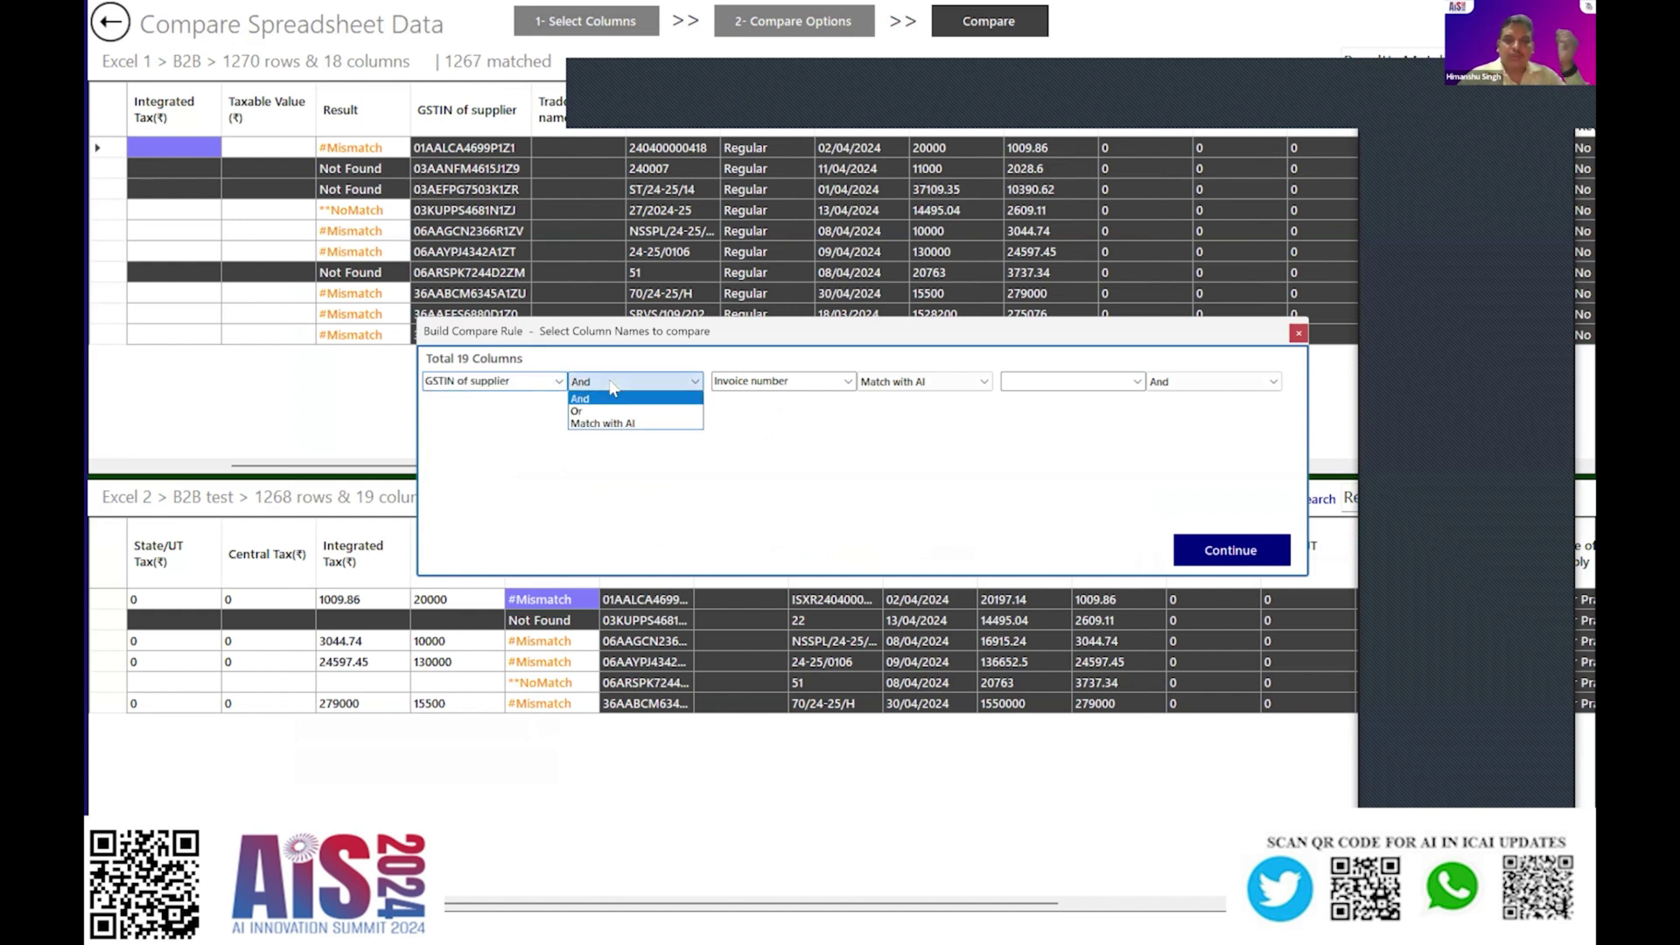
click(598, 424)
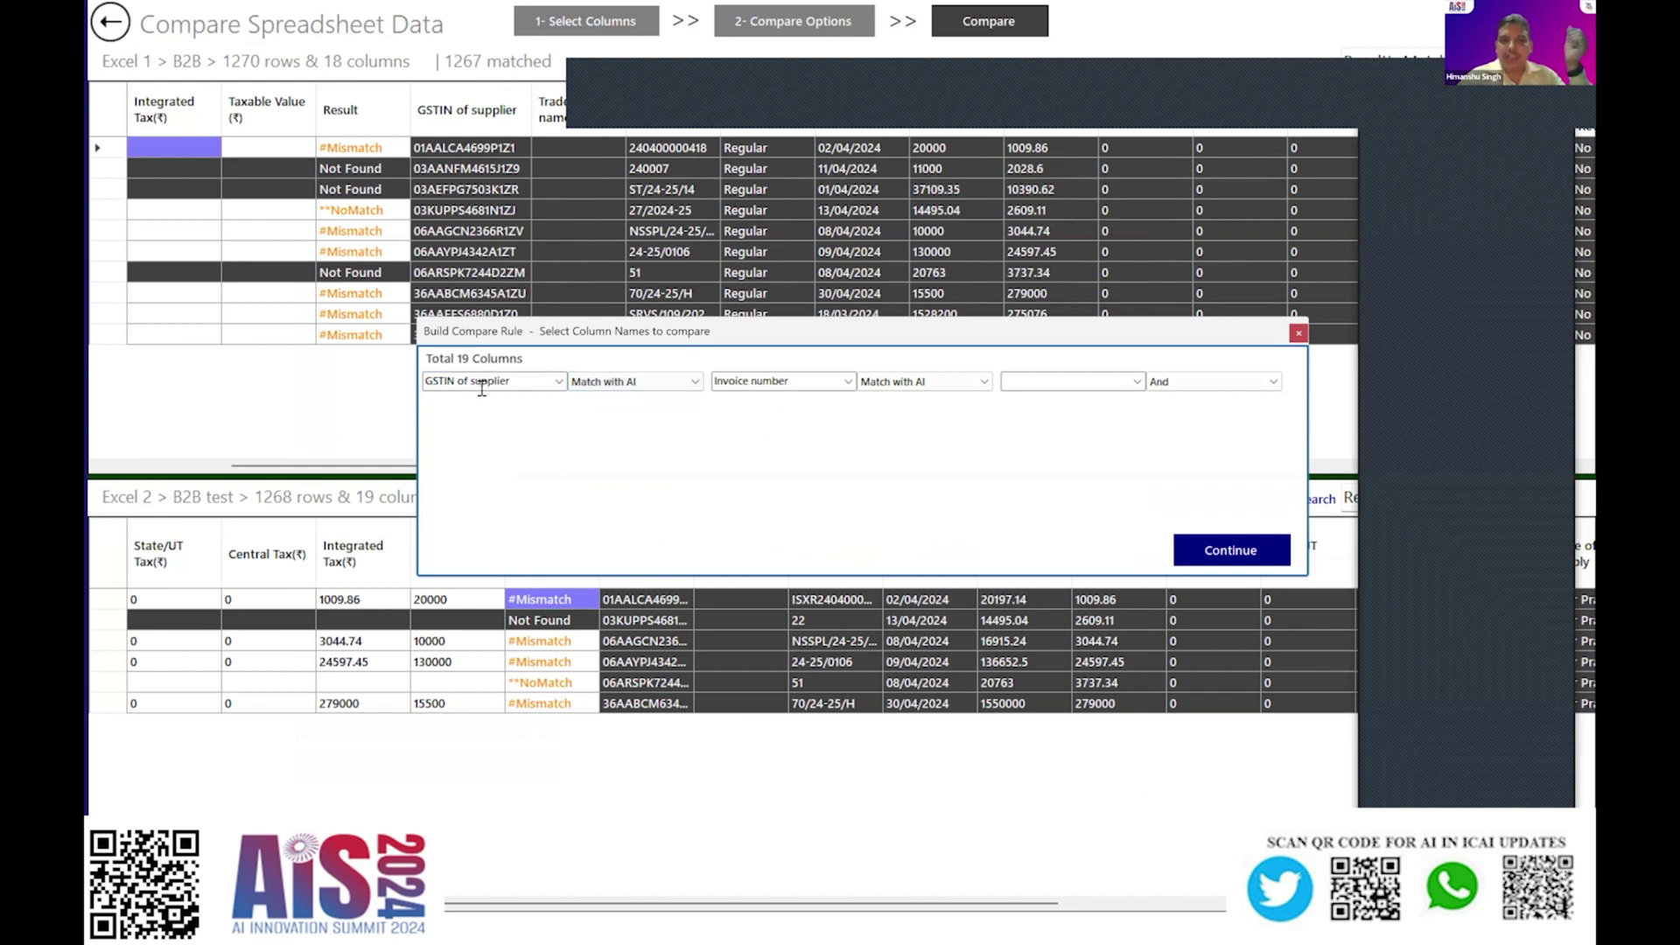
click(1224, 558)
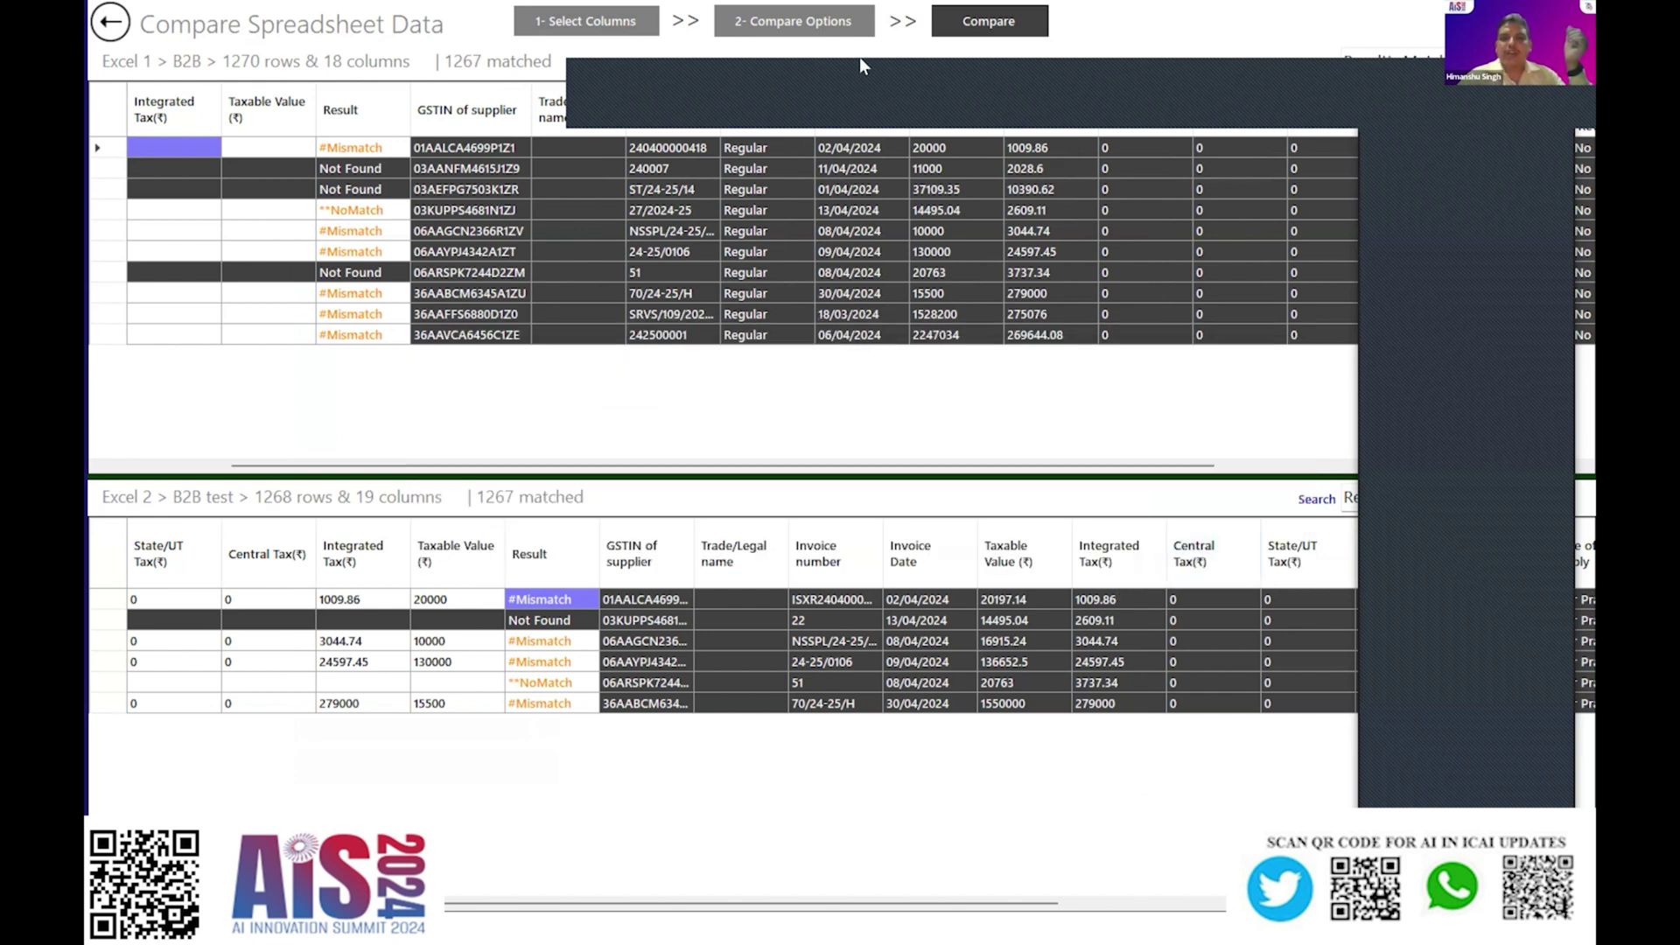
click(981, 40)
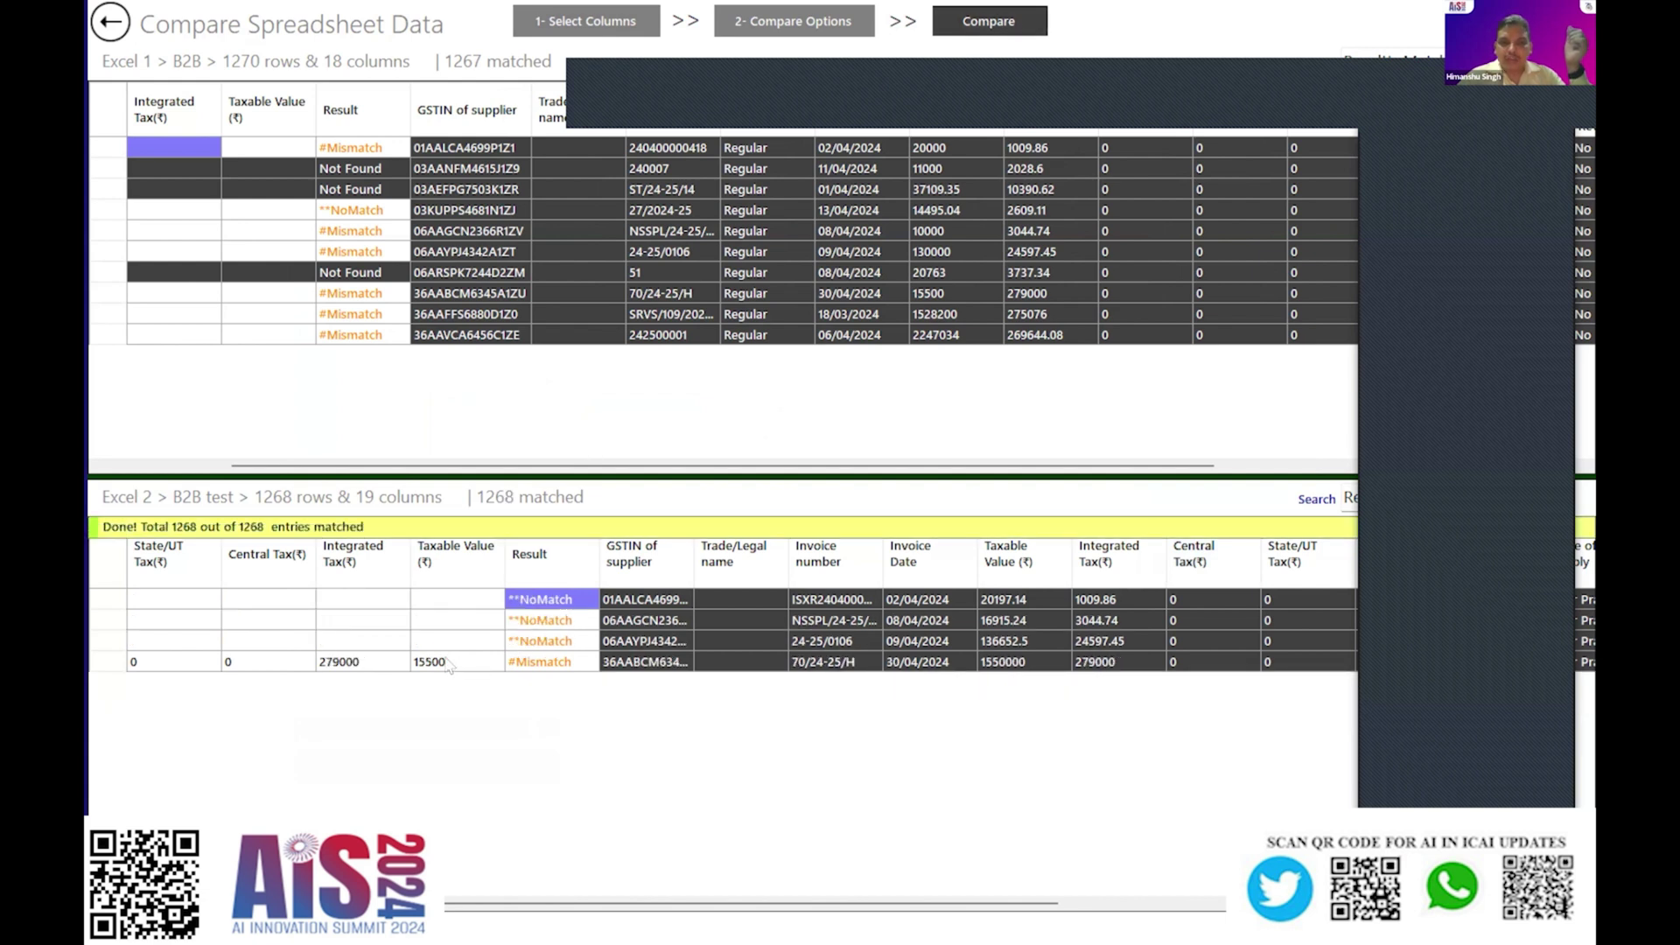
- Filter both sheets to entries matched with AI only, widen Excel 2's GSTIN of supplier column, and select invoice 63's result in Excel 1
right_click(408, 629)
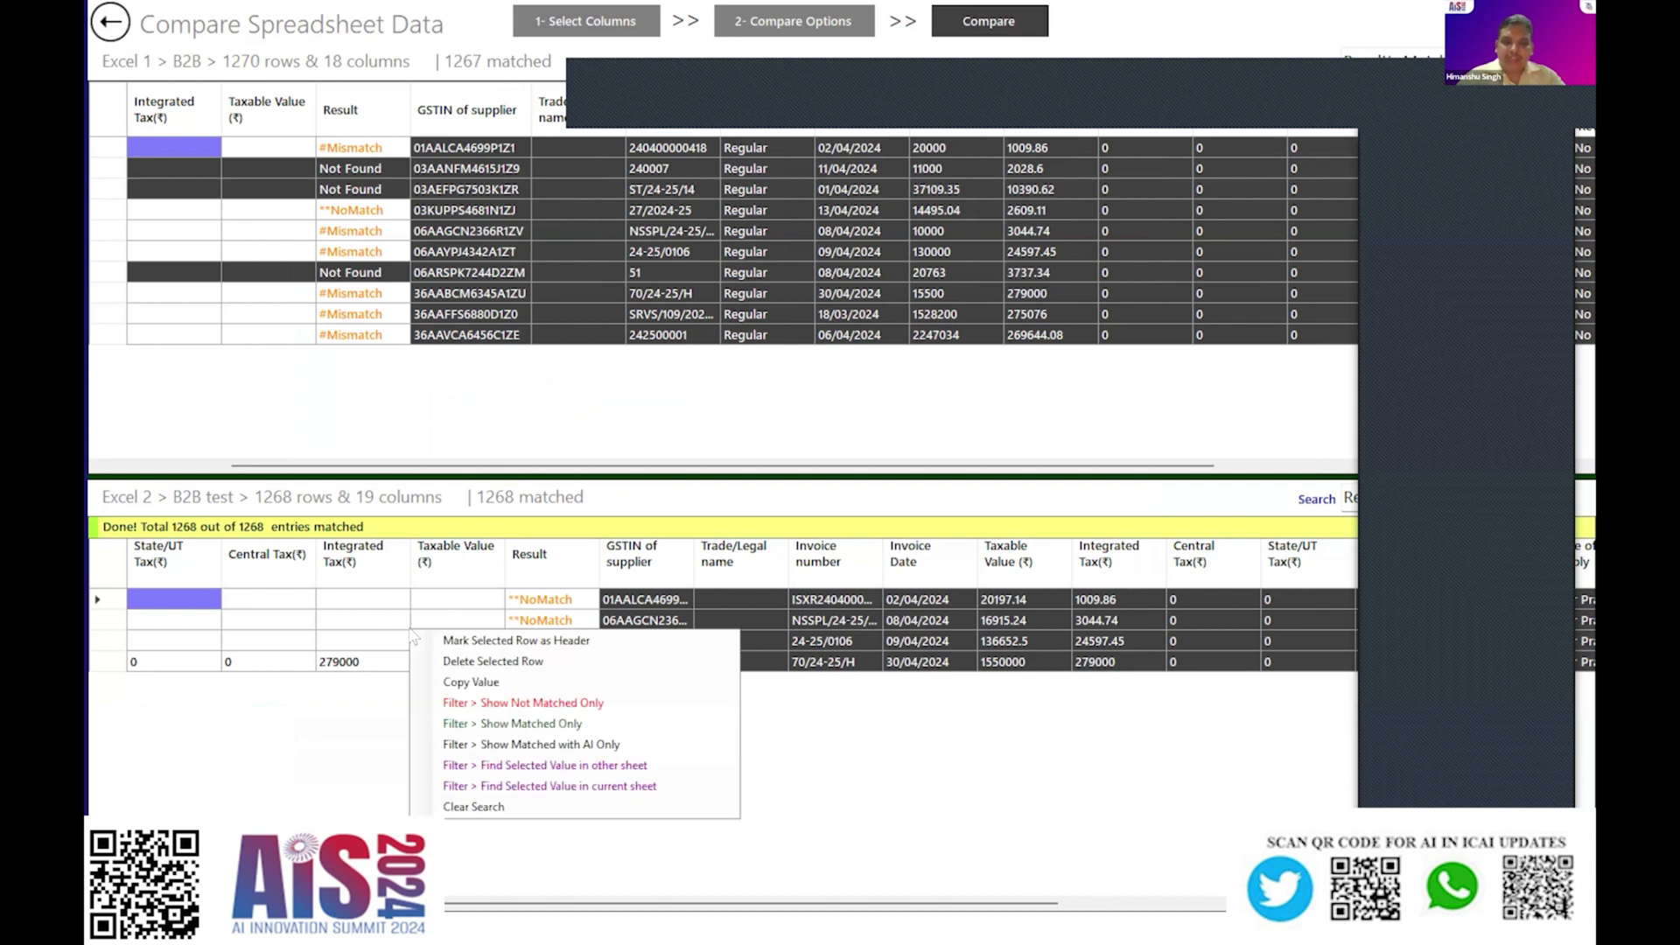
click(537, 745)
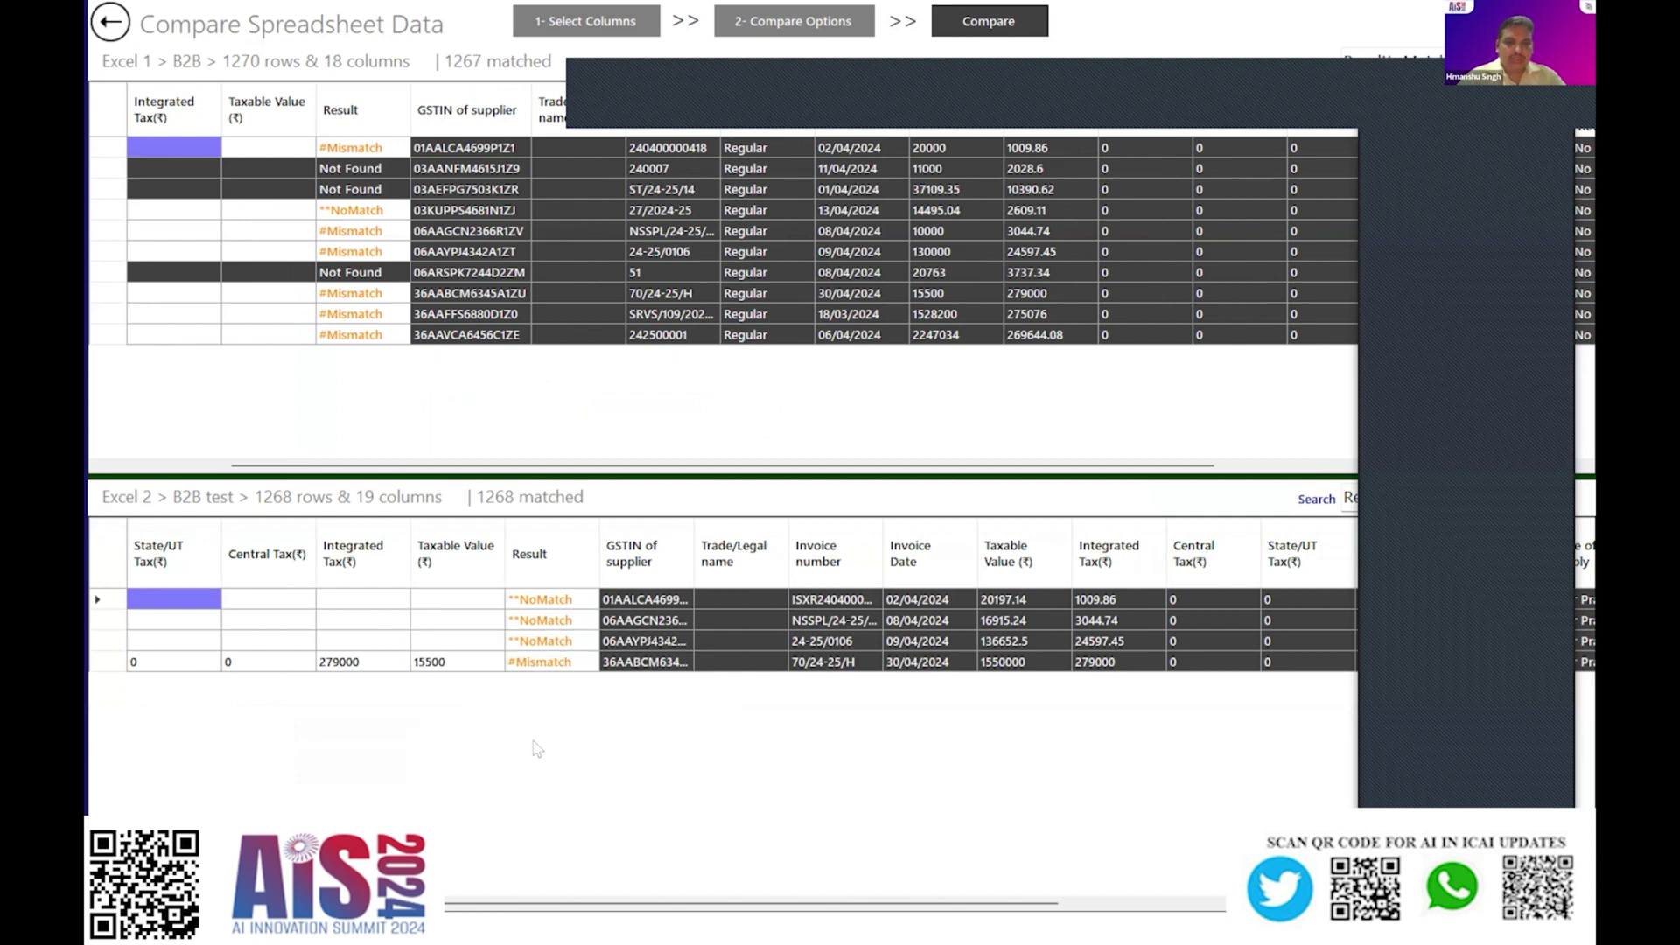
right_click(533, 249)
click(655, 366)
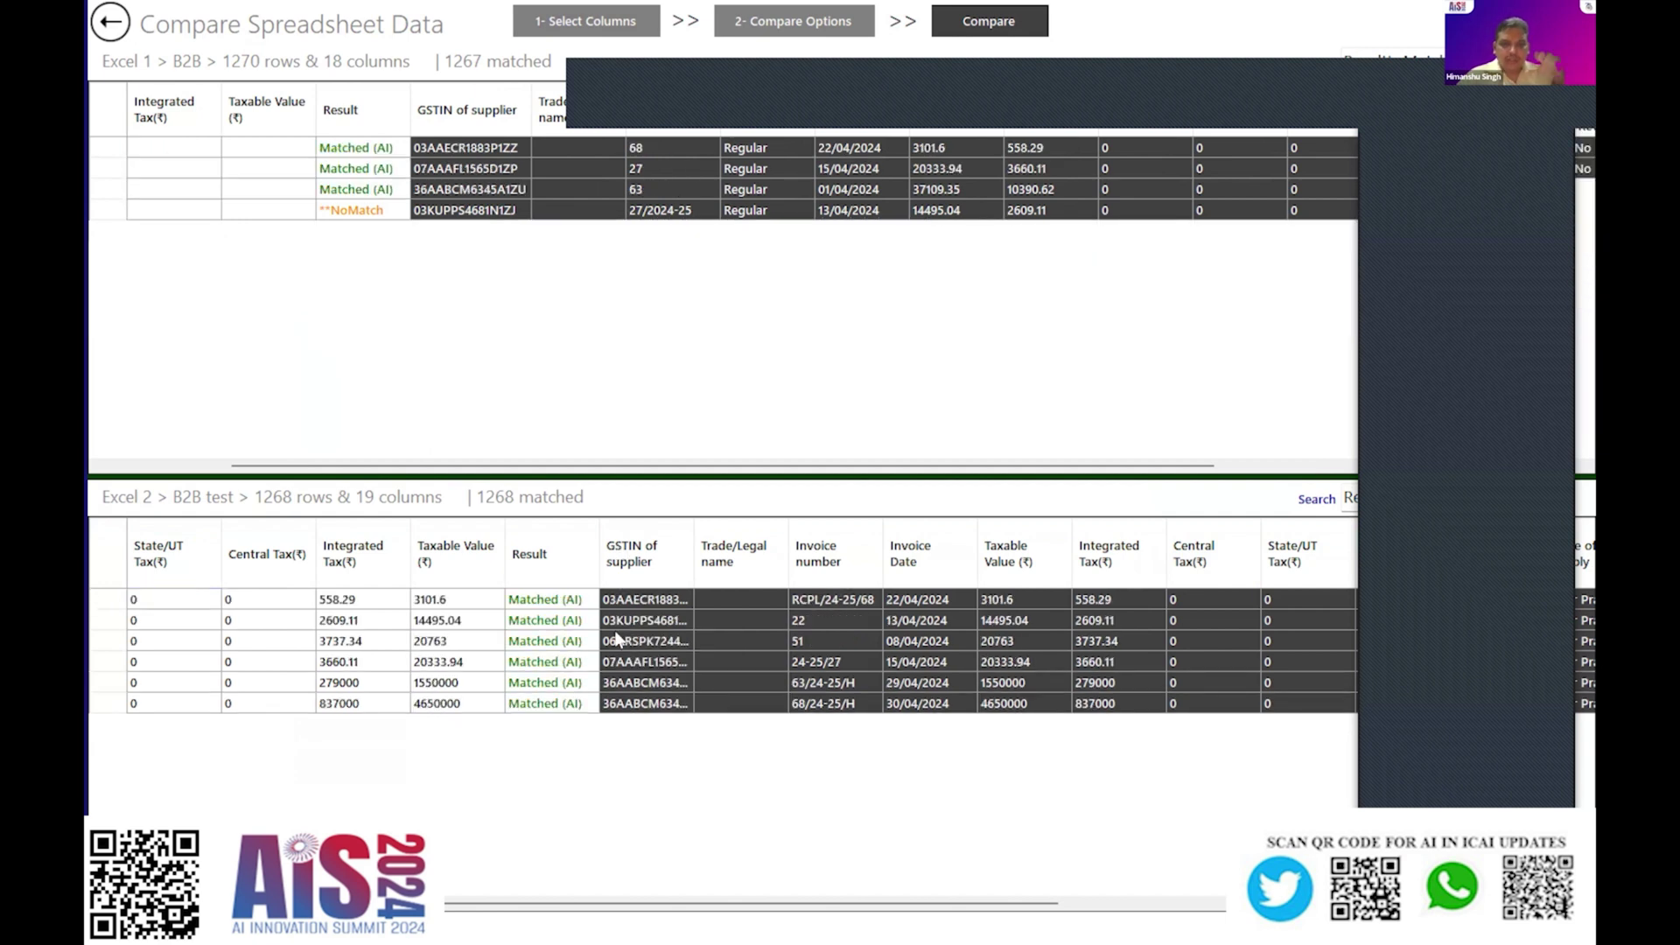
double_click(691, 535)
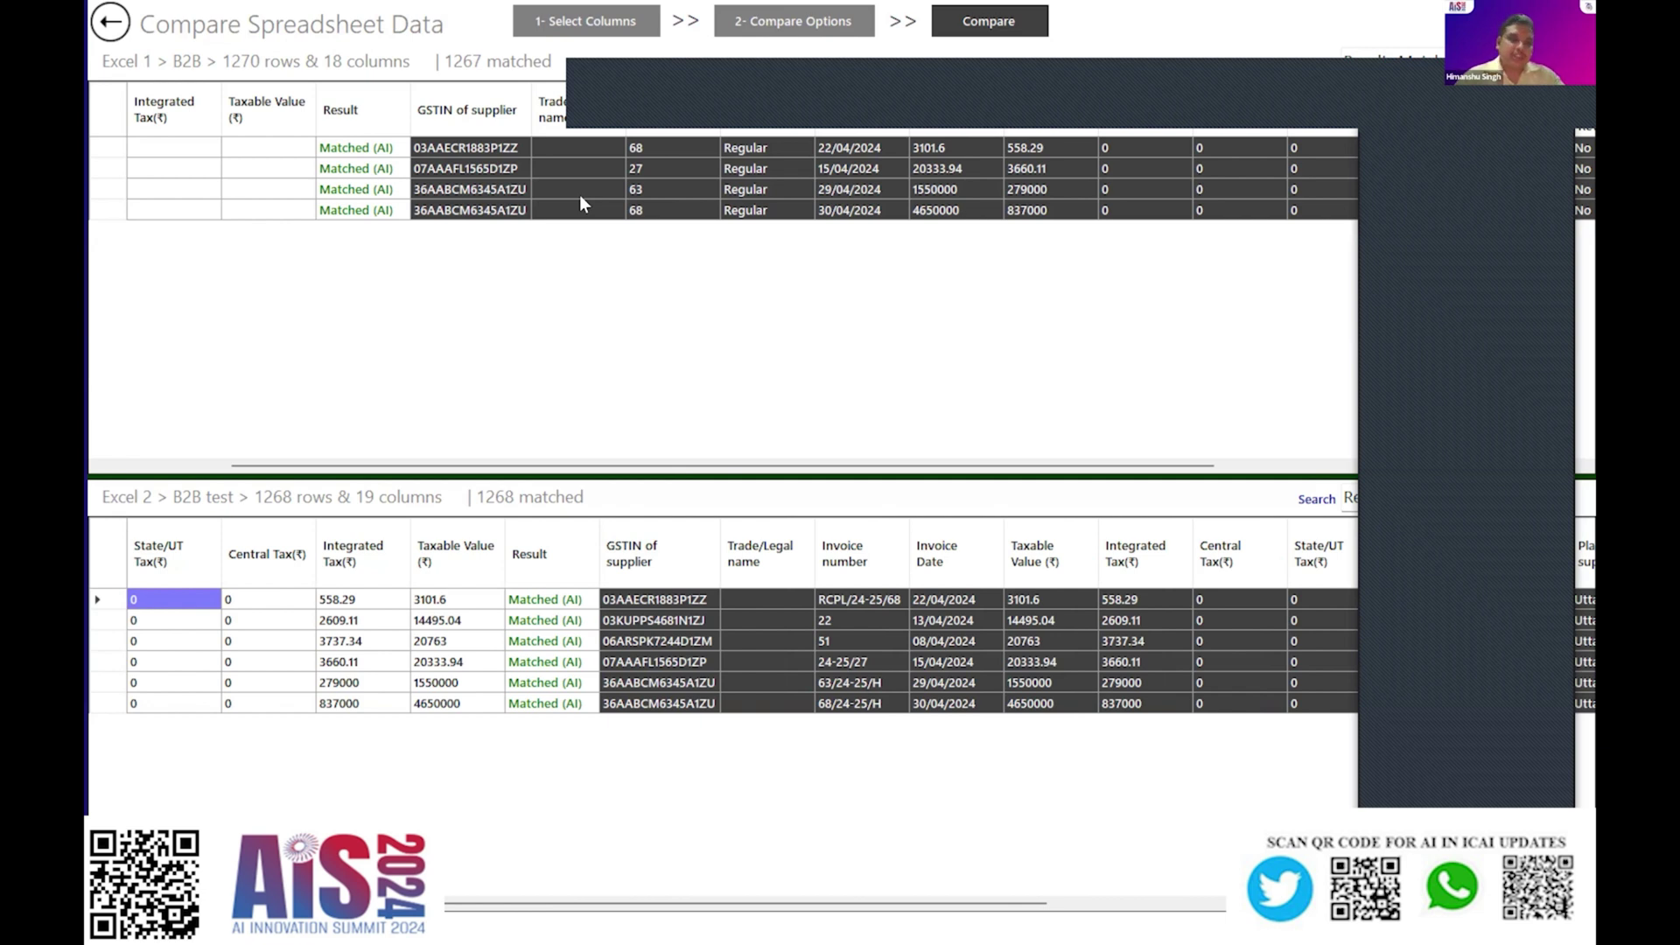
click(349, 190)
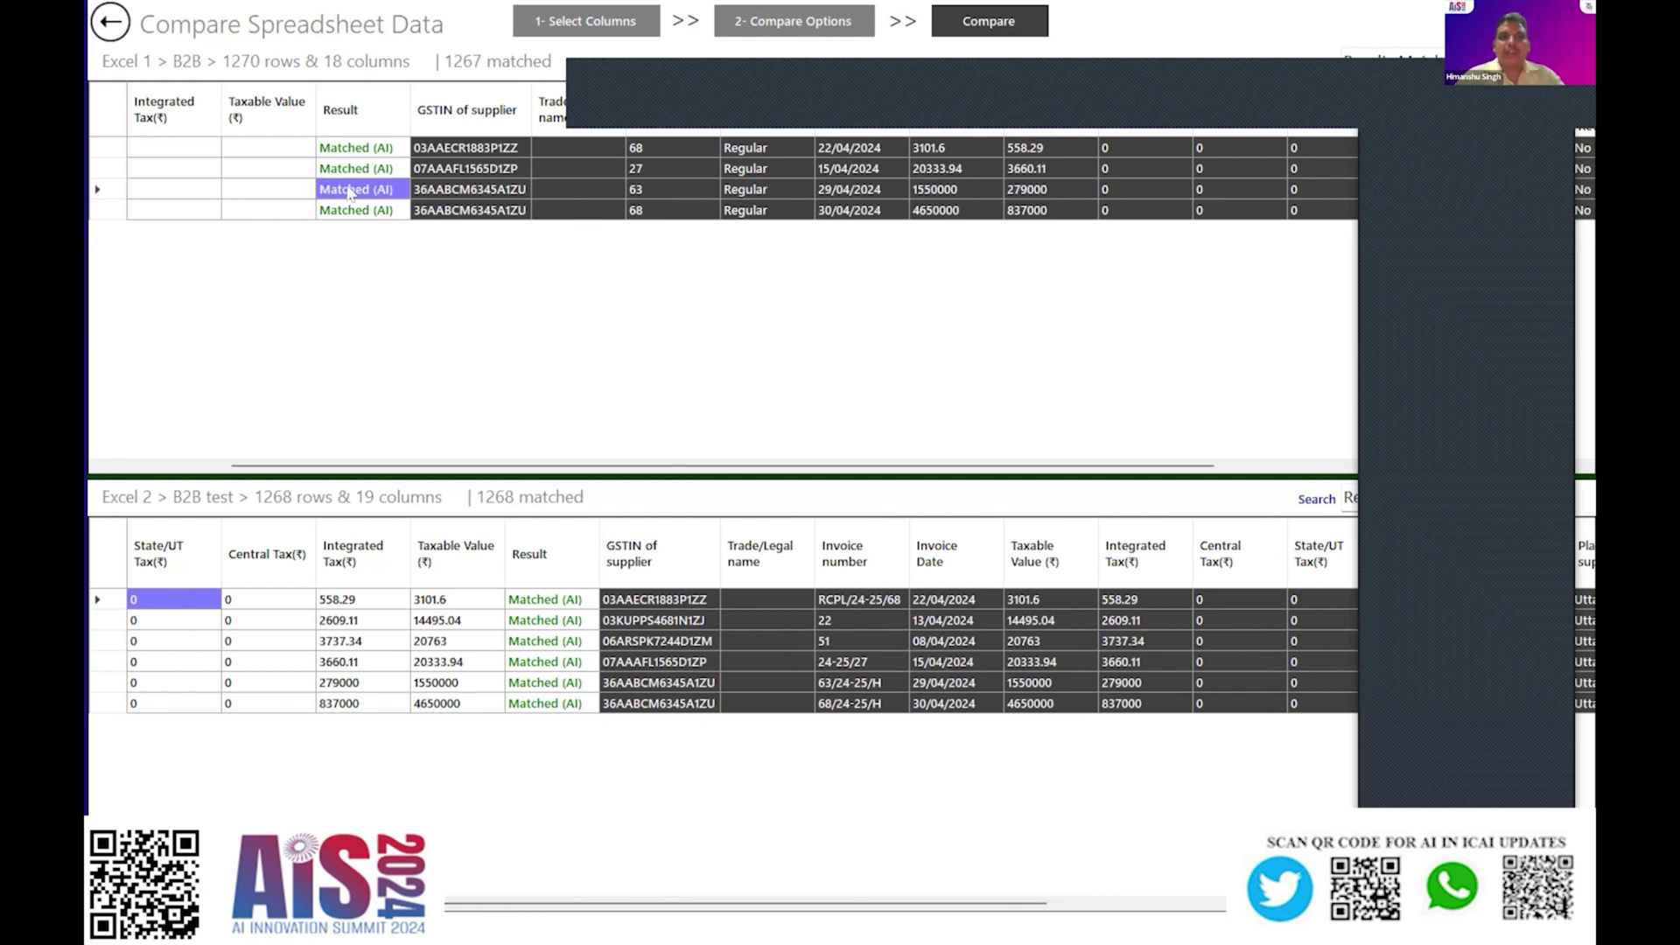